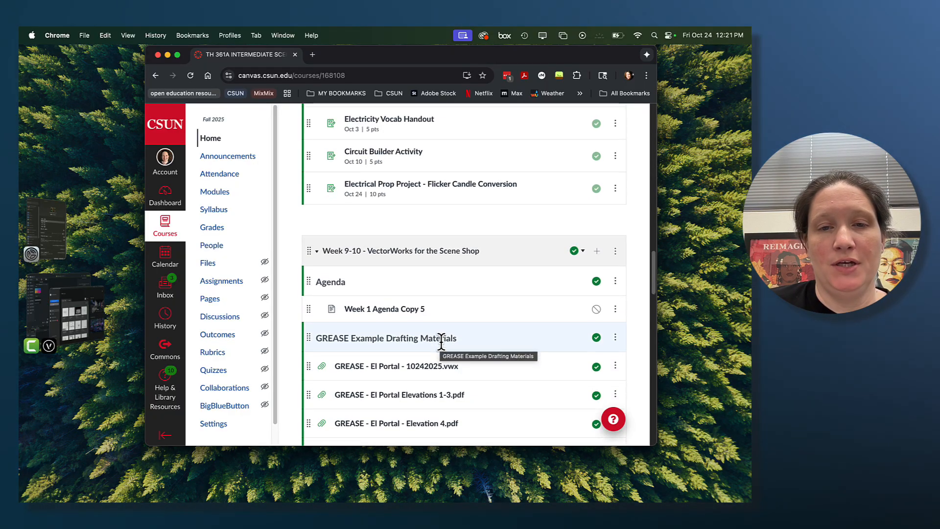
- Open GREASE - El Portal Elevations 1-3.pdf from the course's GREASE Example Drafting Materials and widen the browser window
{"action": "scroll", "coordinate": [462, 340], "scroll_direction": "down", "scroll_amount": 5}
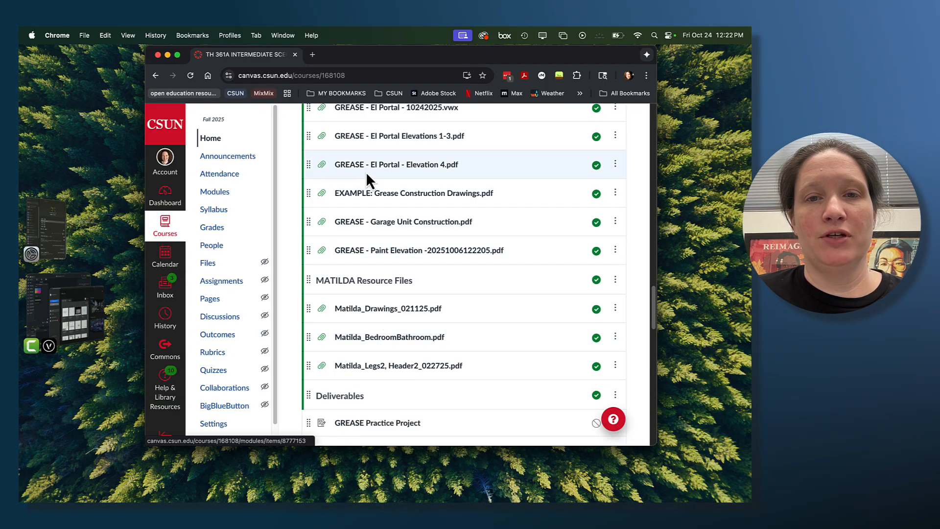
{"action": "scroll", "coordinate": [370, 175], "scroll_direction": "up", "scroll_amount": 1}
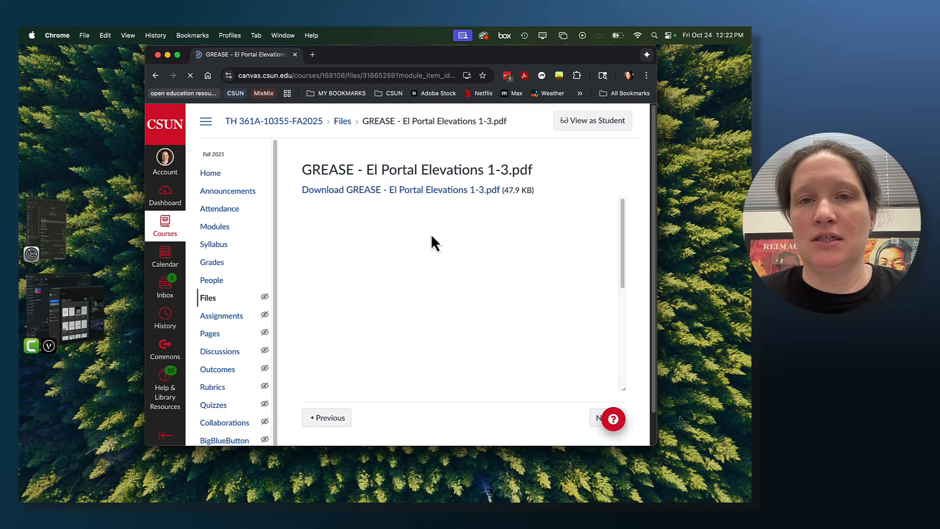
{"action": "left_click_drag", "start_coordinate": [436, 59], "coordinate": [395, 57]}
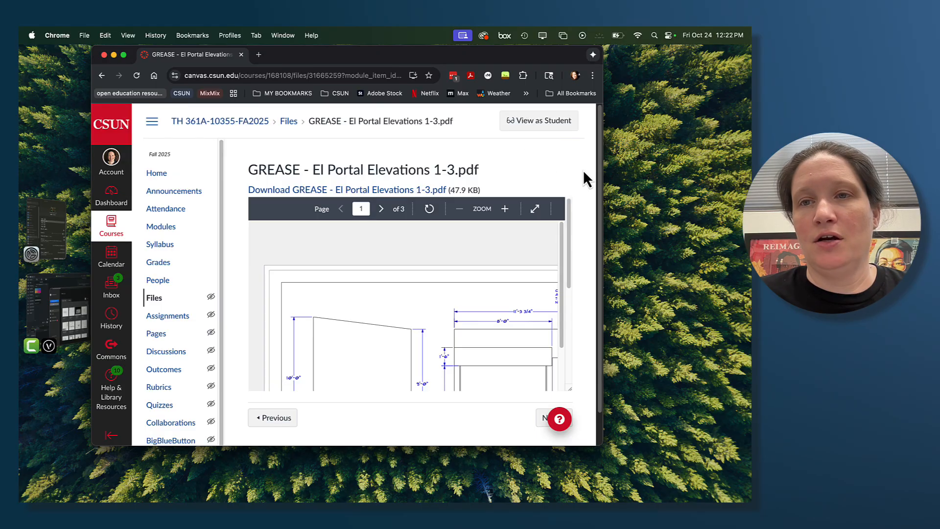
{"action": "left_click_drag", "start_coordinate": [602, 167], "coordinate": [719, 169]}
- Look through the wall elevations on pages 1 and 2 of the PDF preview
{"action": "scroll", "coordinate": [495, 247], "scroll_direction": "down", "scroll_amount": 3}
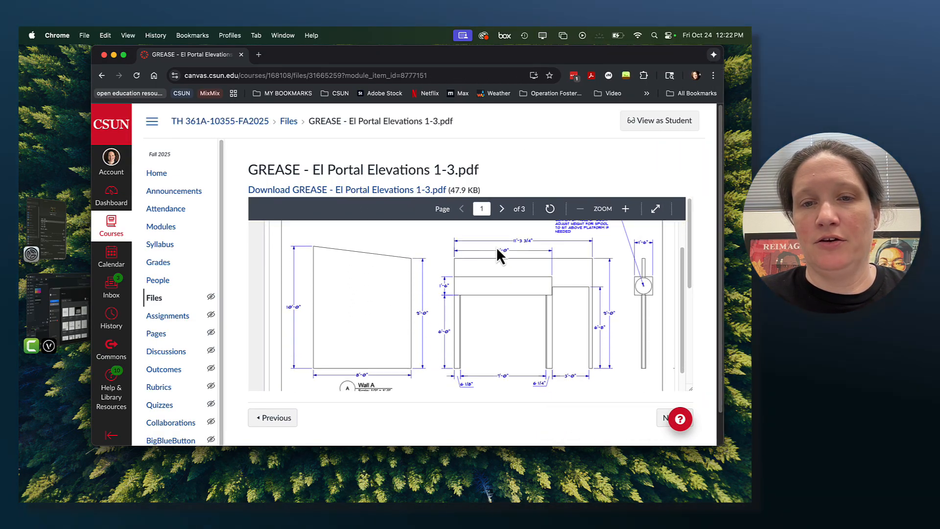
{"action": "scroll", "coordinate": [497, 247], "scroll_direction": "down", "scroll_amount": 3}
{"action": "scroll", "coordinate": [499, 248], "scroll_direction": "up", "scroll_amount": 2}
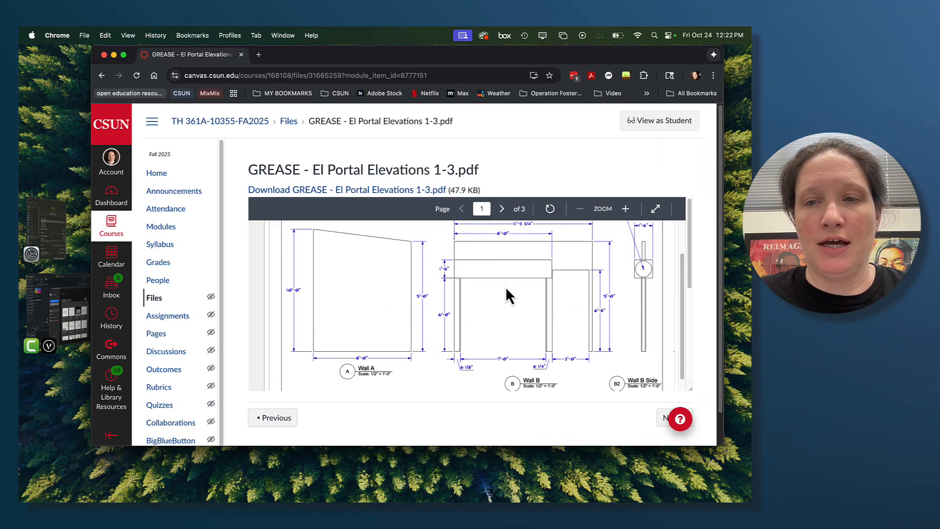
{"action": "left_click", "coordinate": [502, 209]}
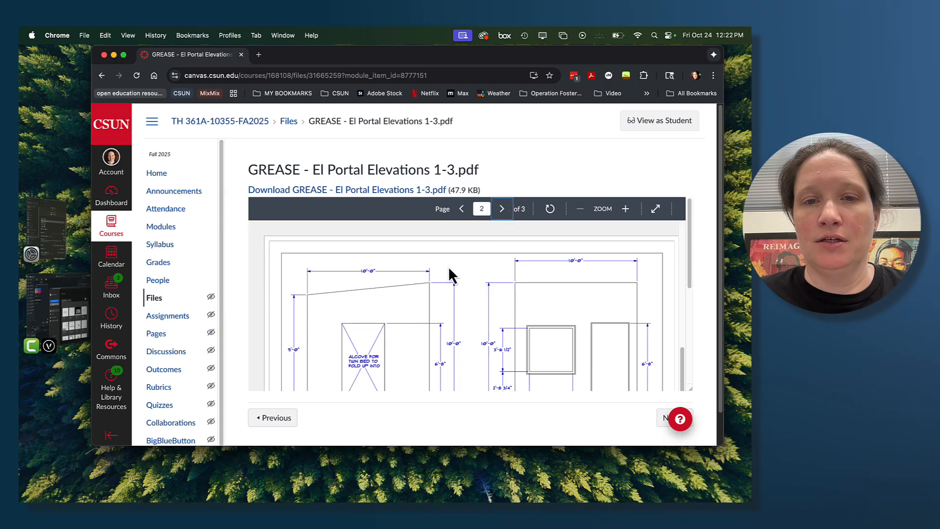
{"action": "scroll", "coordinate": [430, 293], "scroll_direction": "down", "scroll_amount": 2}
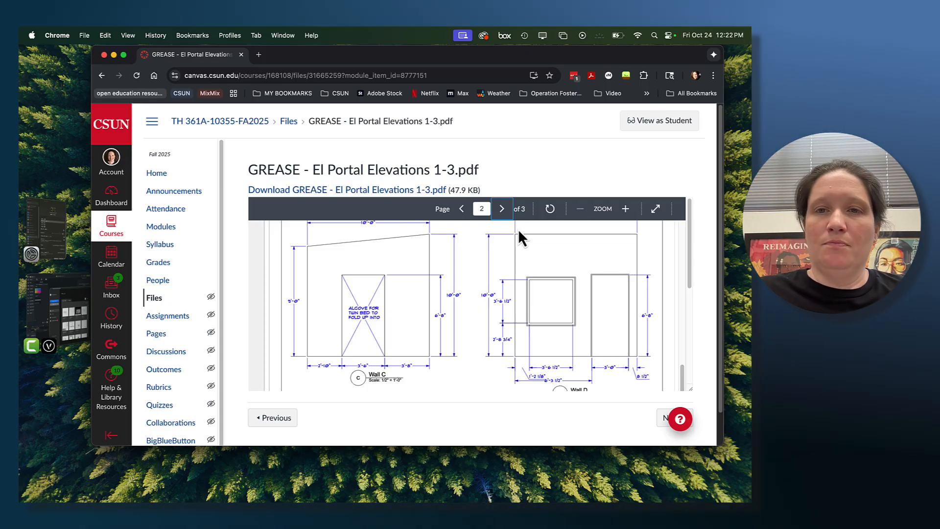
{"action": "scroll", "coordinate": [443, 274], "scroll_direction": "up", "scroll_amount": 2}
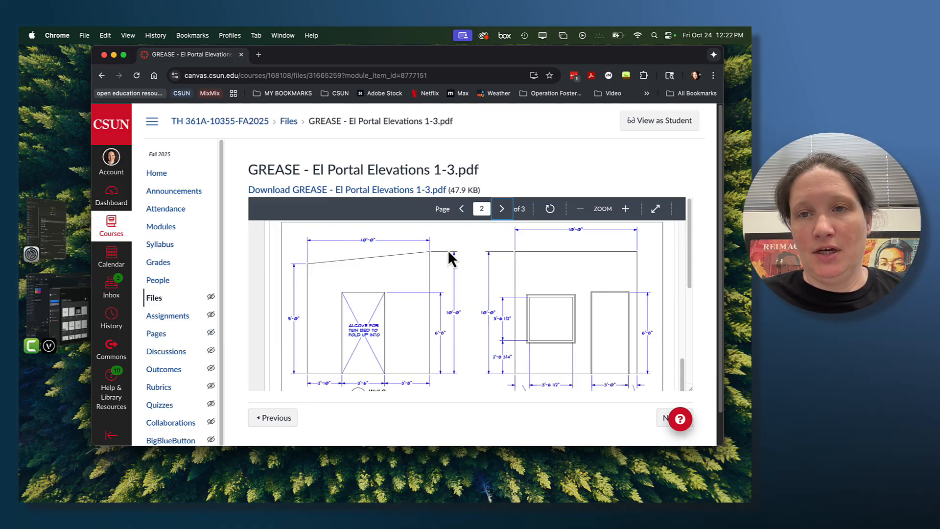
- Download GREASE - El Portal Elevations 1-3.pdf and examine its elevation sheets in Acrobat
{"action": "left_click", "coordinate": [384, 188]}
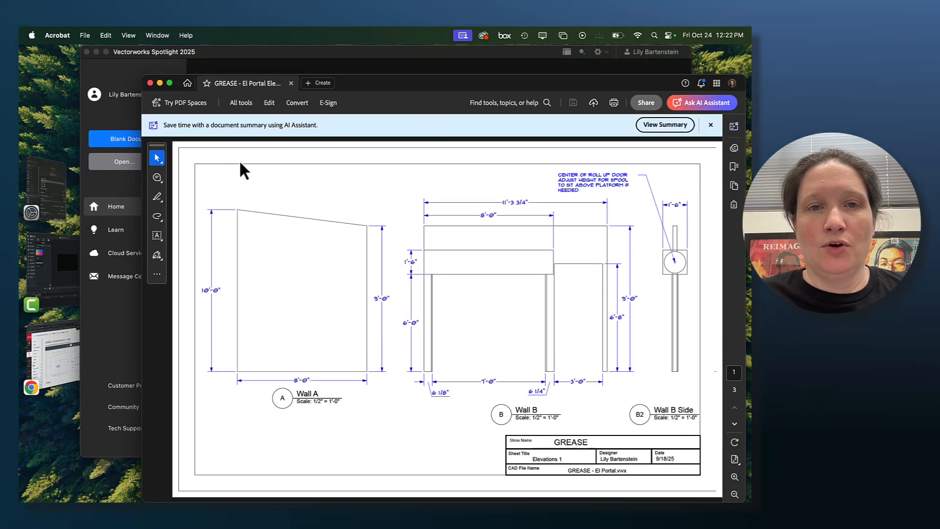
{"action": "scroll", "coordinate": [406, 326], "scroll_direction": "down", "scroll_amount": 5}
{"action": "scroll", "coordinate": [440, 334], "scroll_direction": "up", "scroll_amount": 3}
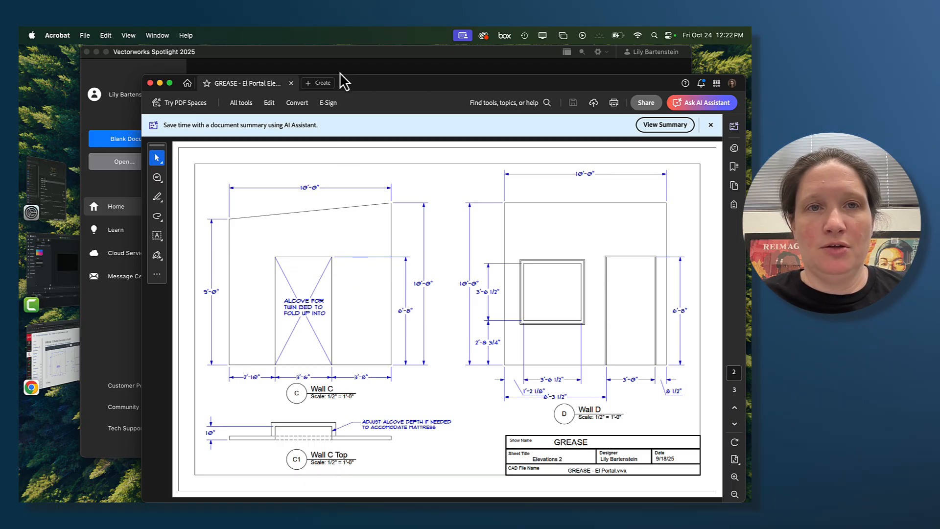
{"action": "left_click_drag", "start_coordinate": [345, 83], "coordinate": [338, 76]}
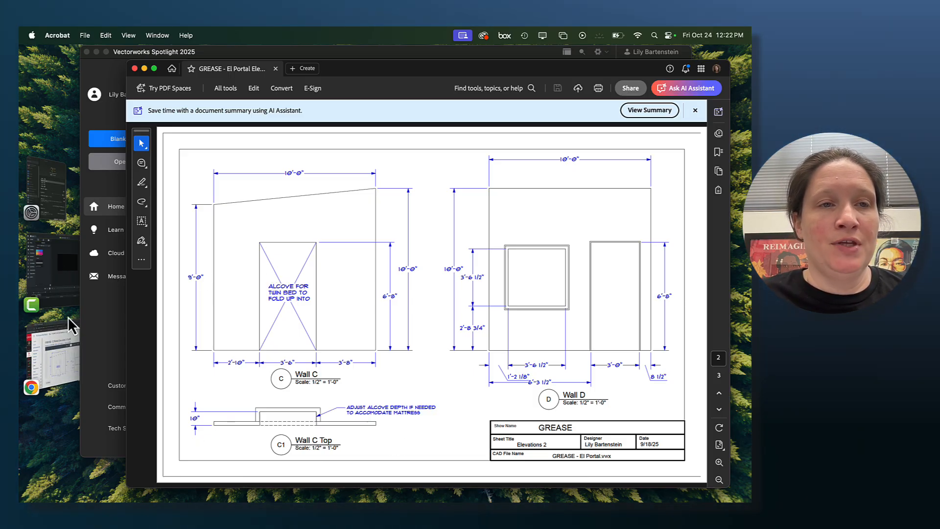
- Switch to Vectorworks, create a blank document, and reposition and enlarge the application window
{"action": "mouse_move", "coordinate": [205, 489]}
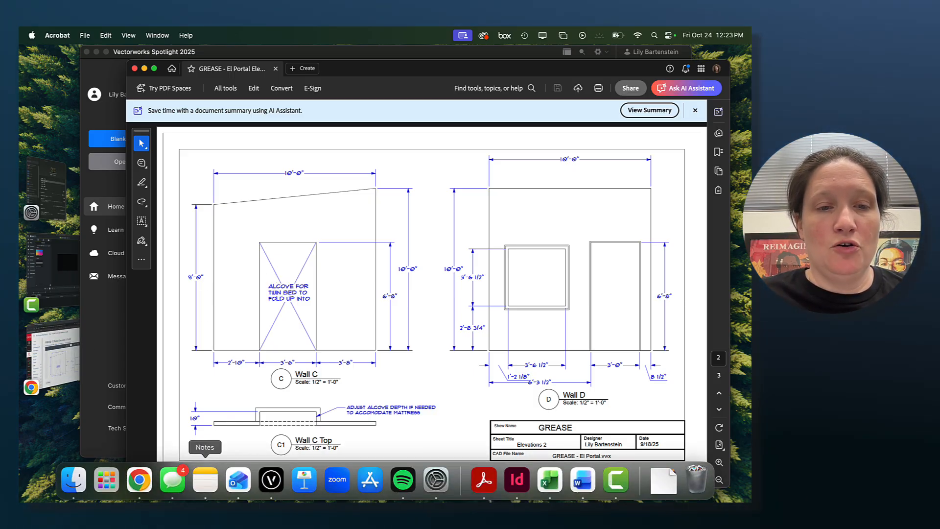
{"action": "left_click", "coordinate": [274, 482]}
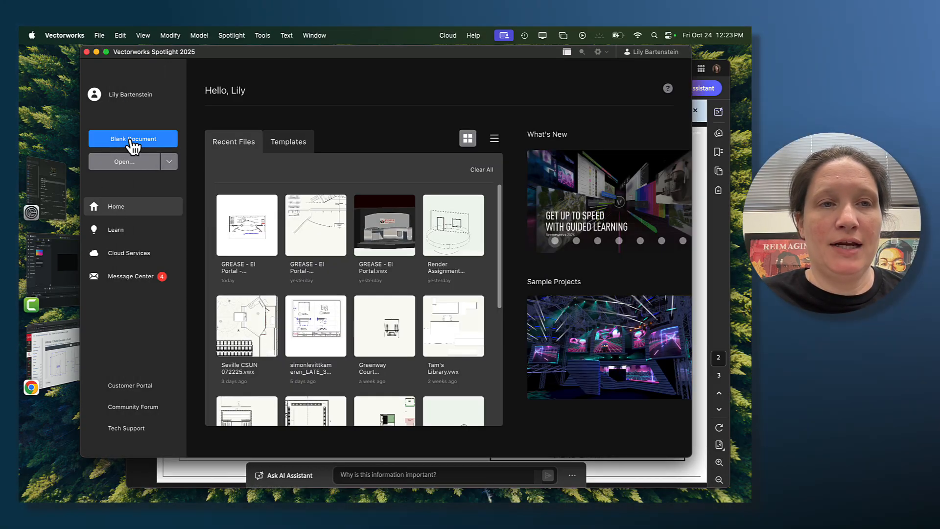
{"action": "left_click", "coordinate": [132, 141]}
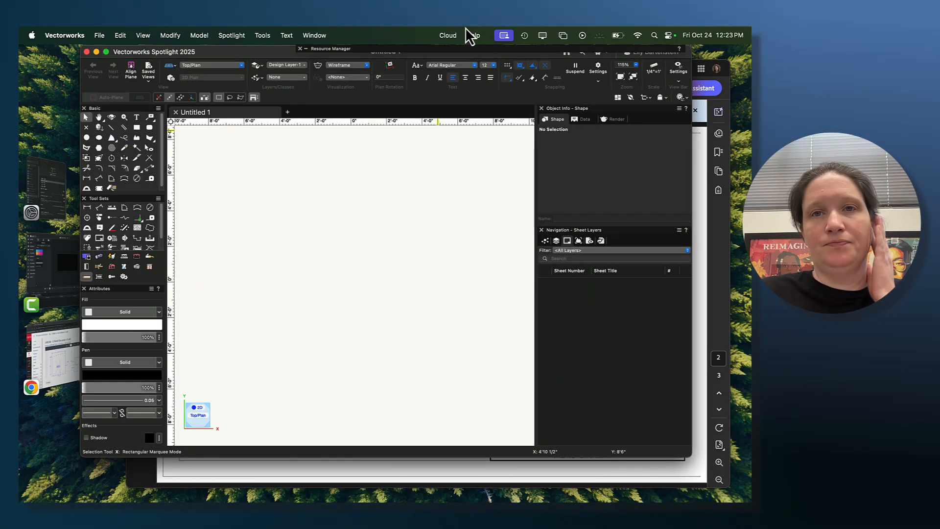
{"action": "left_click_drag", "start_coordinate": [287, 52], "coordinate": [256, 54]}
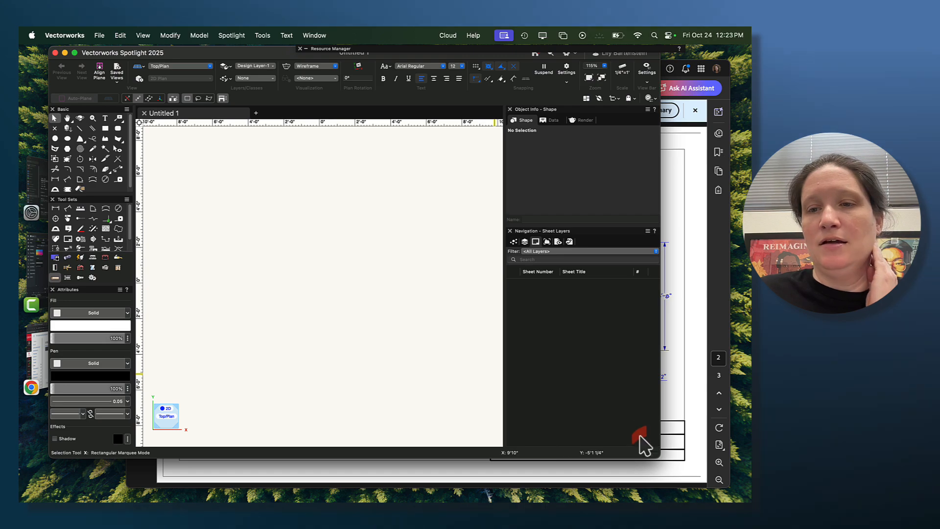
{"action": "left_click_drag", "start_coordinate": [656, 457], "coordinate": [722, 489]}
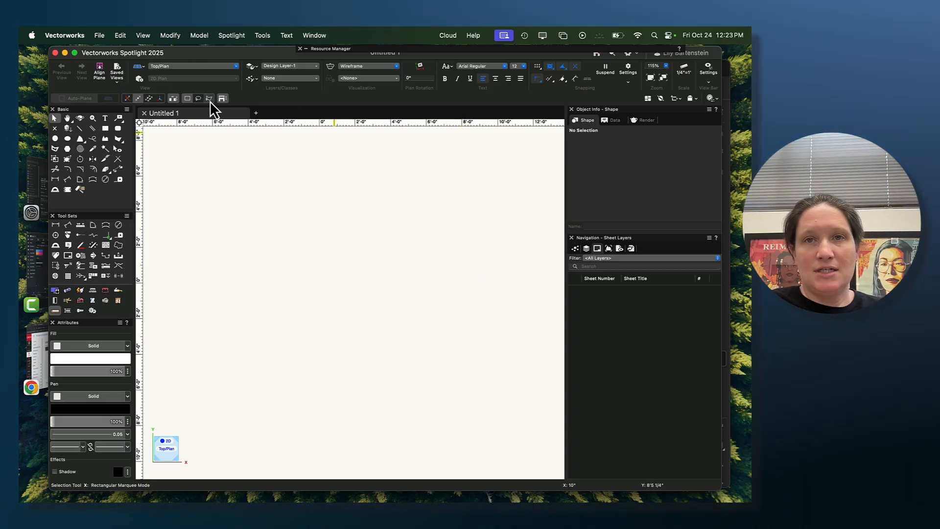
- Create a new document from the LB Template 2025.sta template
{"action": "left_click", "coordinate": [99, 35]}
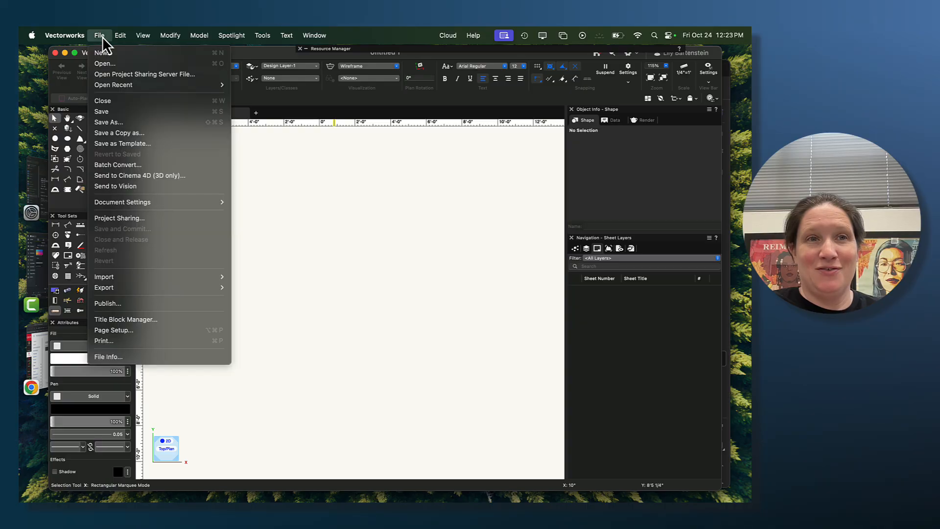
{"action": "left_click", "coordinate": [107, 53]}
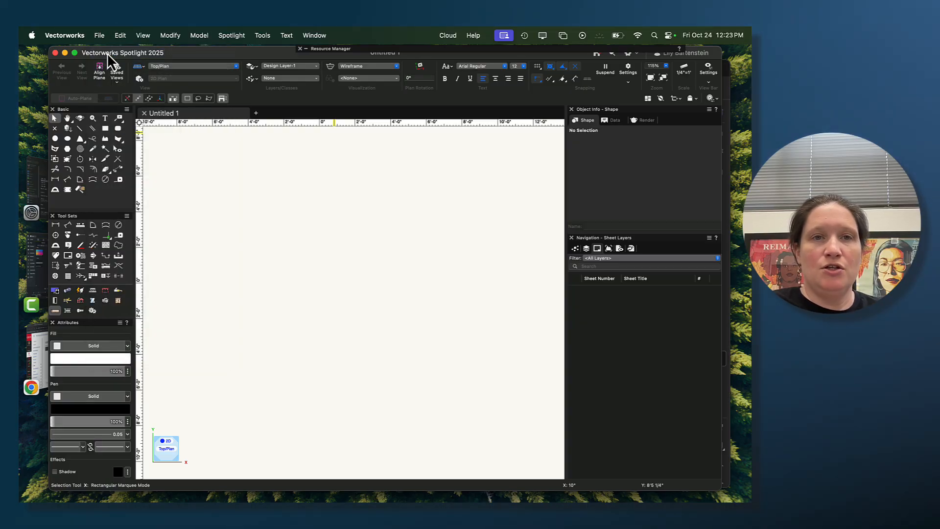
{"action": "left_click", "coordinate": [384, 178]}
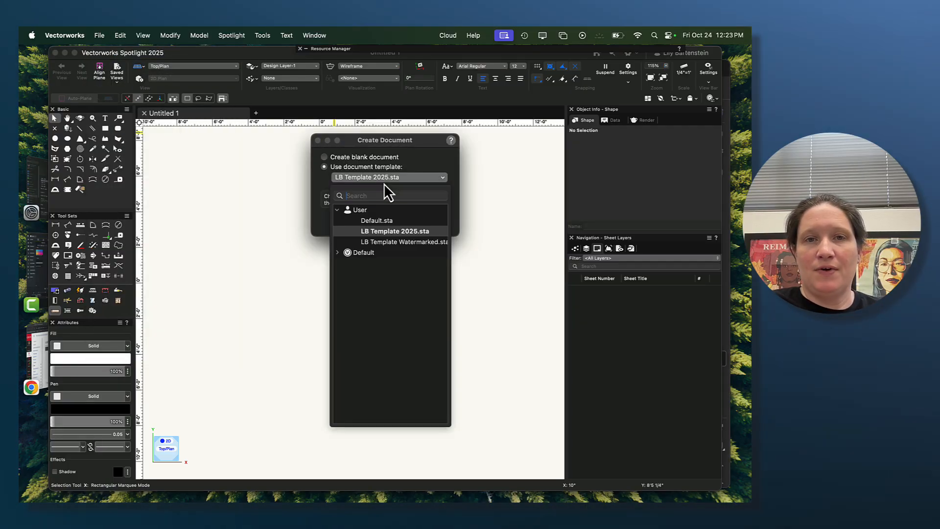
{"action": "left_click", "coordinate": [431, 177]}
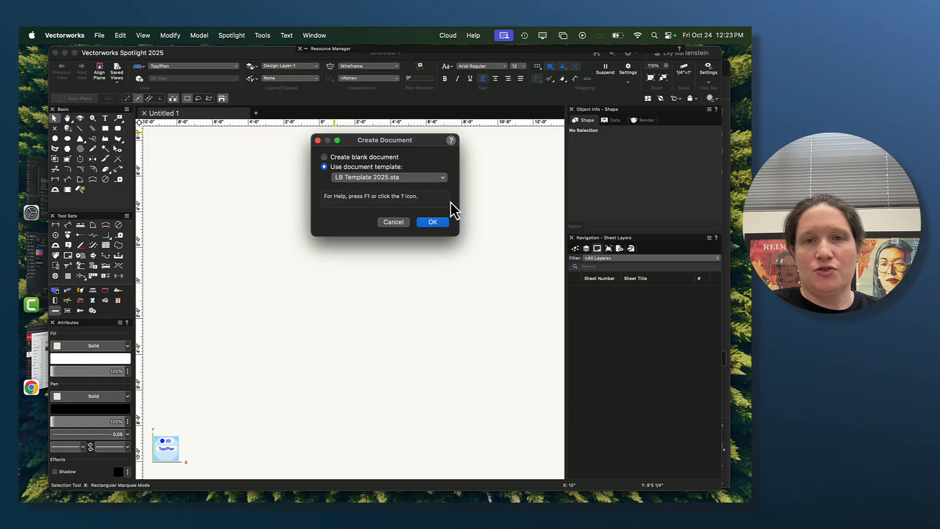
{"action": "left_click", "coordinate": [442, 225]}
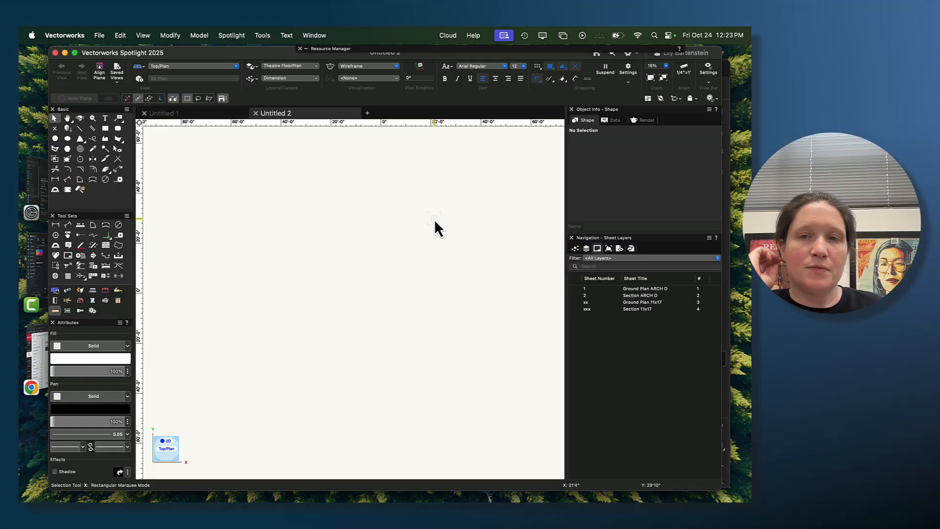
- Review the new document's design layers and sheet layers, leaving the design layer list displayed
{"action": "left_click", "coordinate": [575, 248]}
{"action": "left_click", "coordinate": [587, 248]}
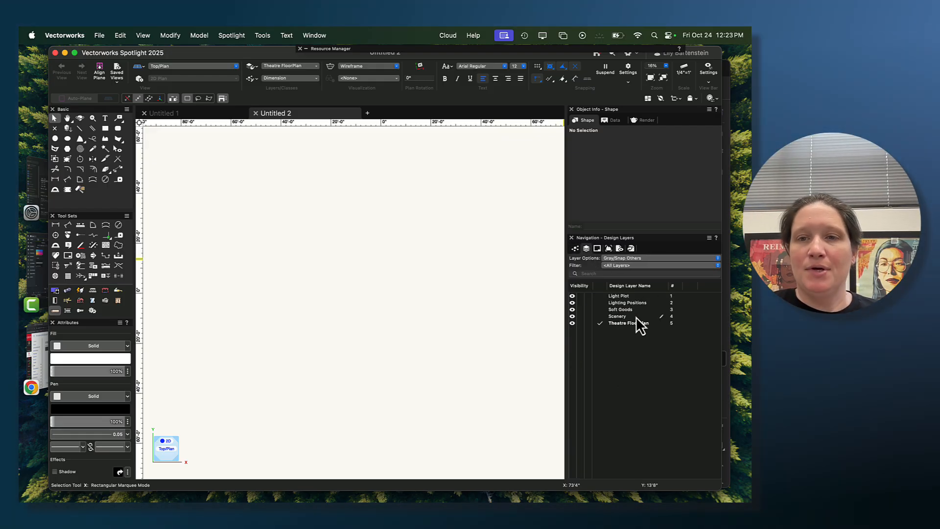
{"action": "left_click", "coordinate": [597, 249]}
{"action": "left_click", "coordinate": [586, 248]}
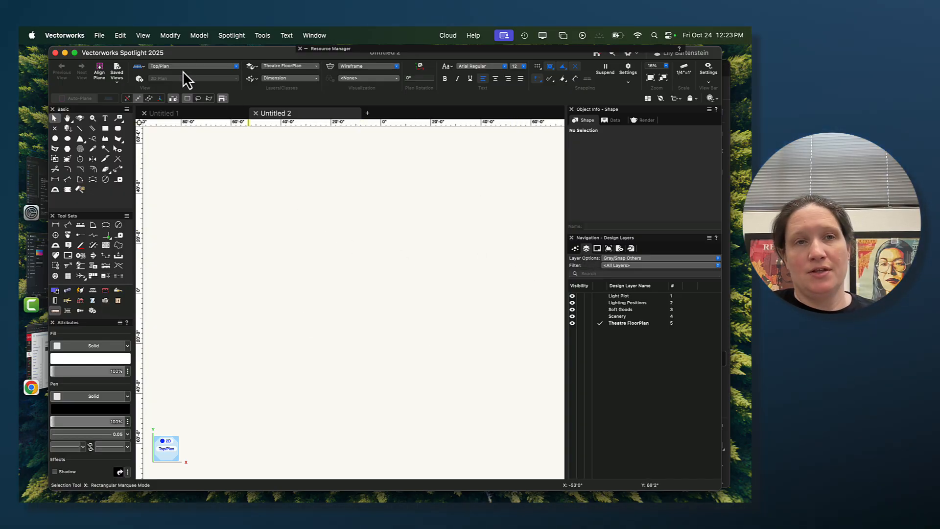
- Import all pages of GREASE - El Portal Elevations 1-3.pdf from the Downloads folder into the drawing
{"action": "left_click", "coordinate": [99, 35]}
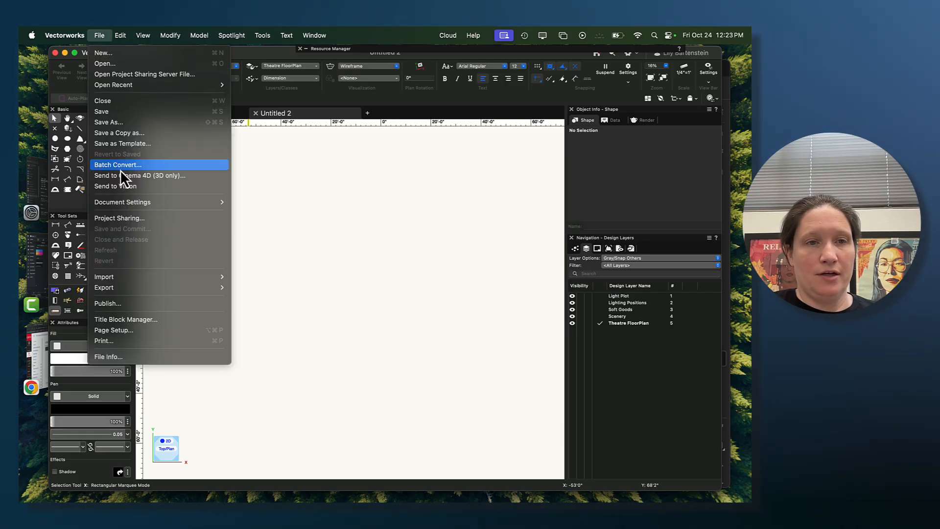
{"action": "mouse_move", "coordinate": [150, 275]}
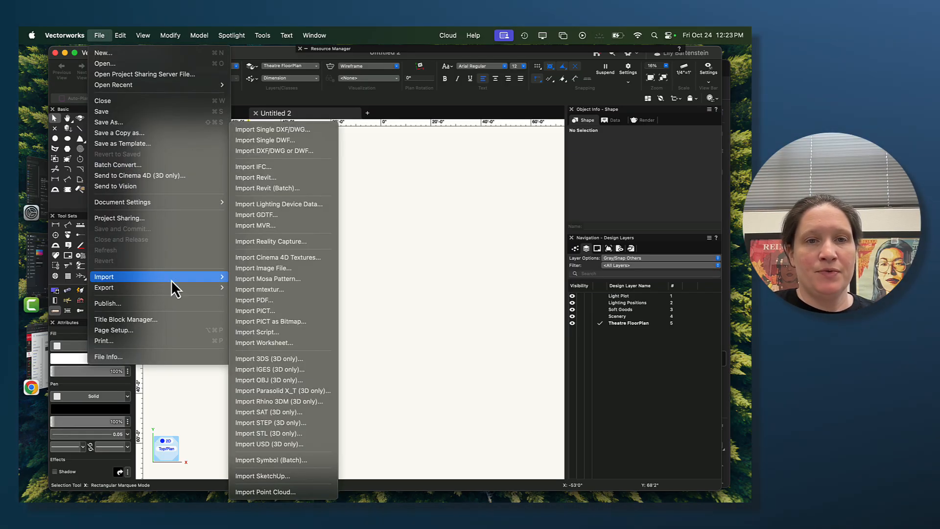
{"action": "left_click", "coordinate": [248, 301]}
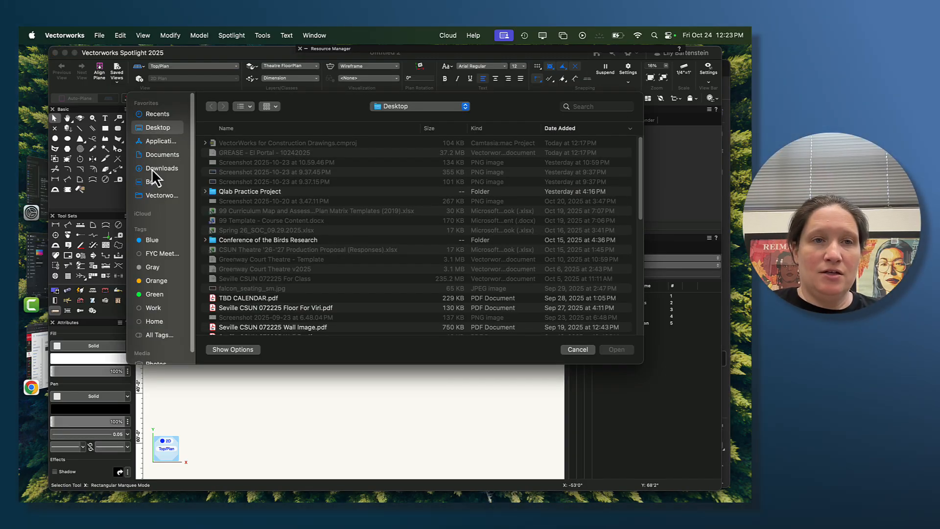
{"action": "left_click", "coordinate": [152, 169]}
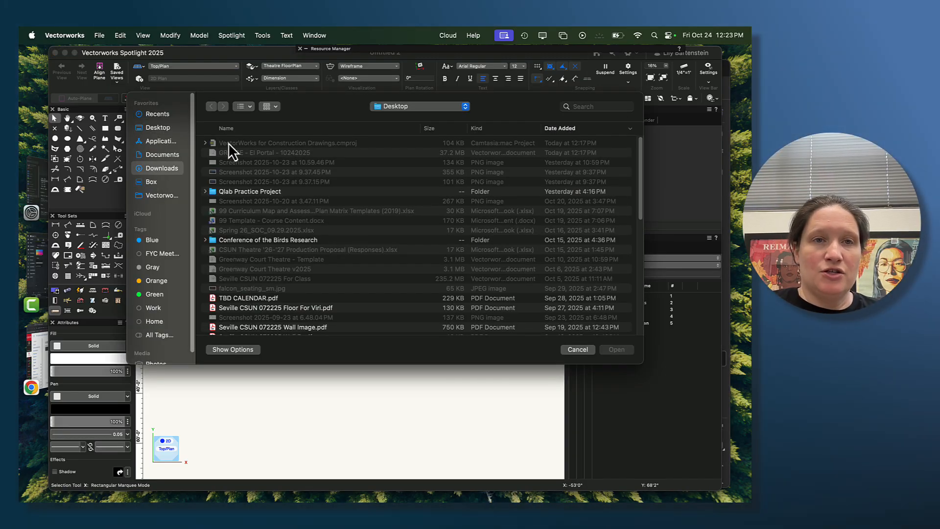
{"action": "left_click", "coordinate": [252, 143]}
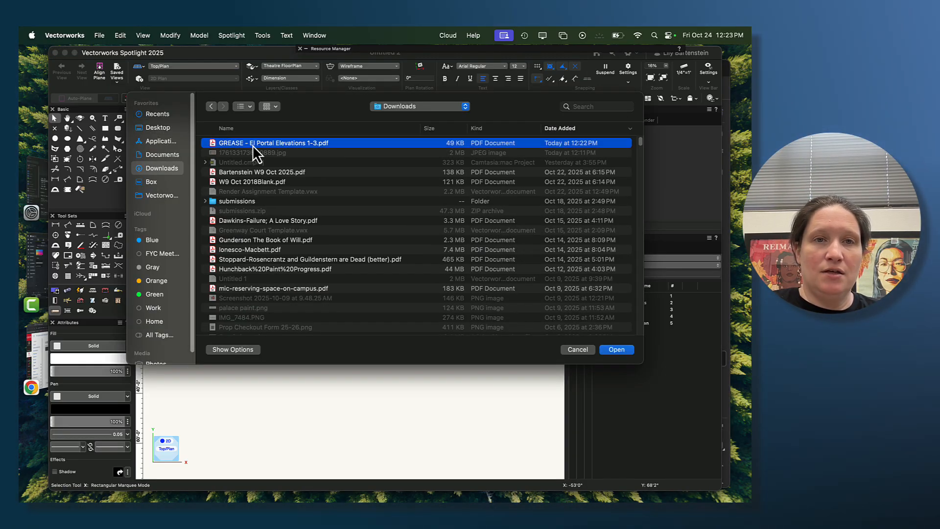
{"action": "left_click", "coordinate": [616, 349]}
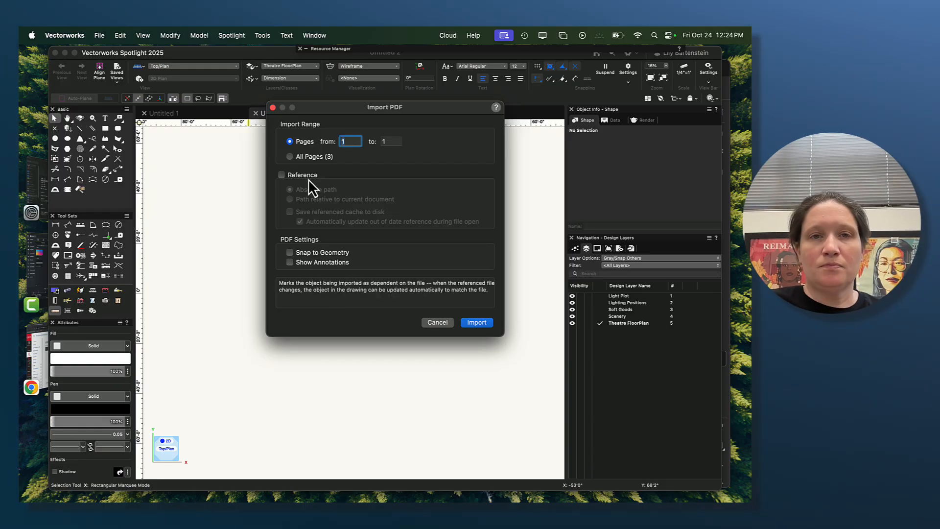
{"action": "left_click", "coordinate": [303, 157]}
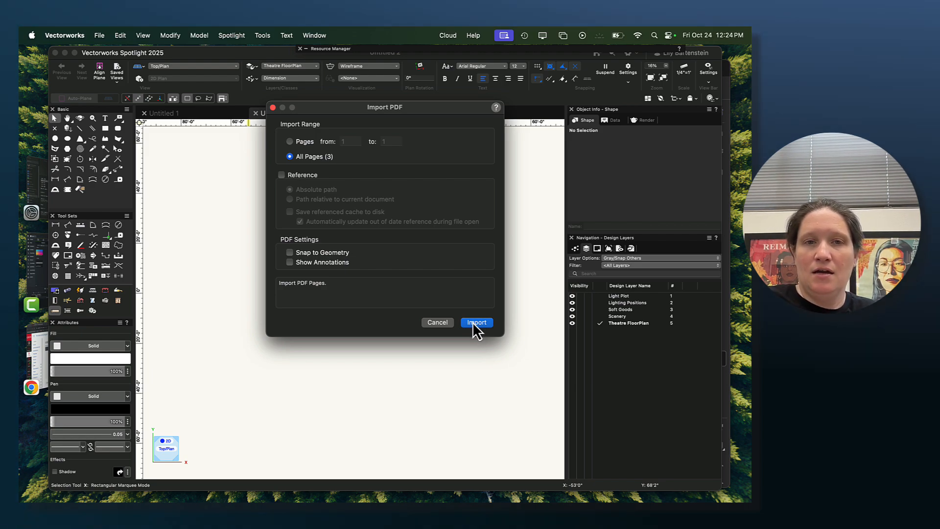
{"action": "left_click", "coordinate": [472, 321]}
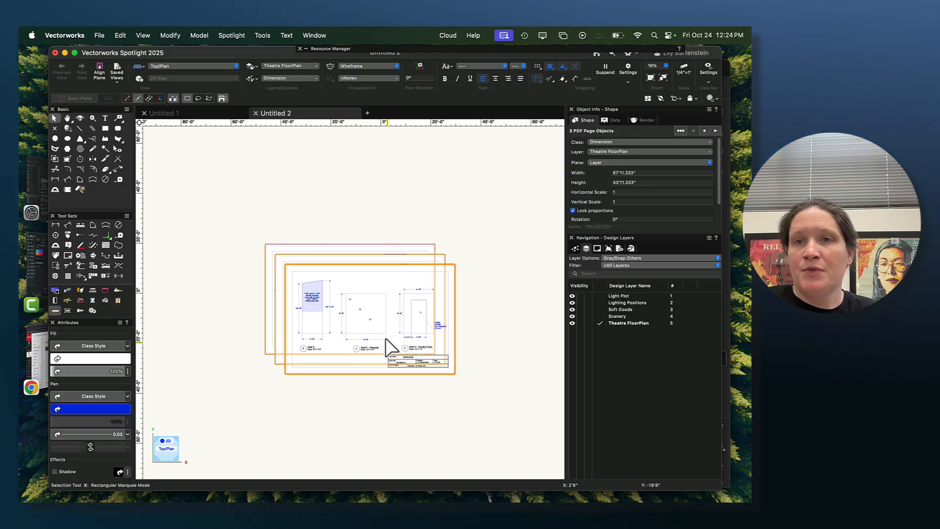
- Separate the overlapping PDF pages by moving the Wall E/F/H page above the stack and the Wall C/D page beside it
{"action": "scroll", "coordinate": [367, 341], "scroll_direction": "up", "scroll_amount": 1}
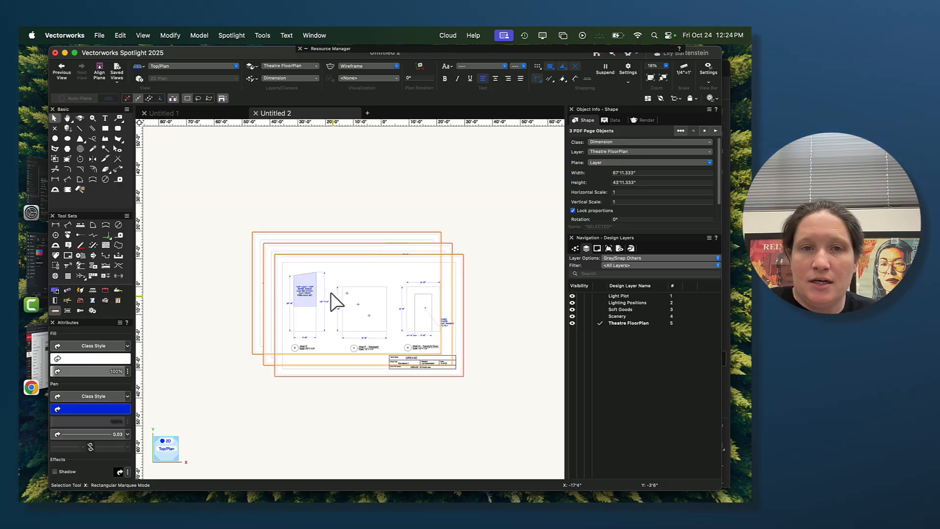
{"action": "left_click", "coordinate": [349, 193]}
{"action": "left_click_drag", "start_coordinate": [336, 310], "coordinate": [342, 173]}
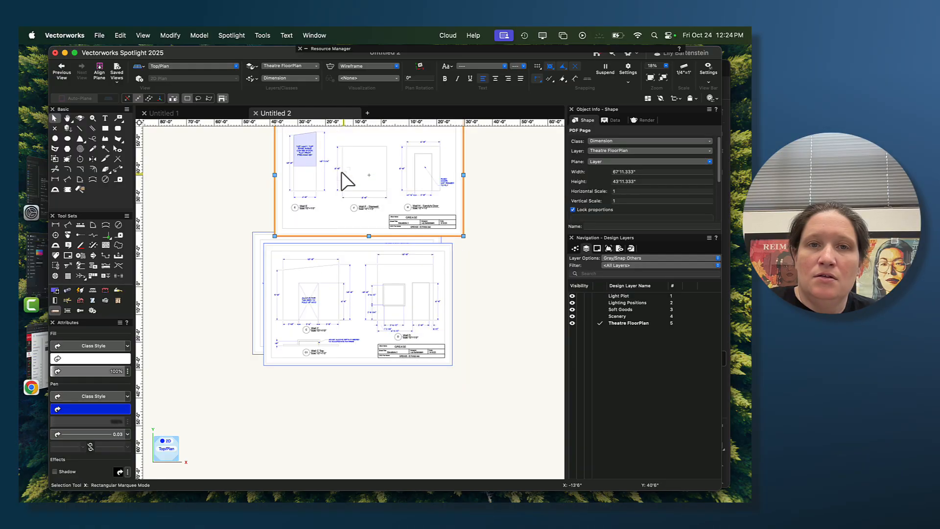
{"action": "left_click", "coordinate": [413, 332]}
{"action": "left_click_drag", "start_coordinate": [353, 299], "coordinate": [157, 194]}
{"action": "scroll", "coordinate": [281, 347], "scroll_direction": "down", "scroll_amount": 1}
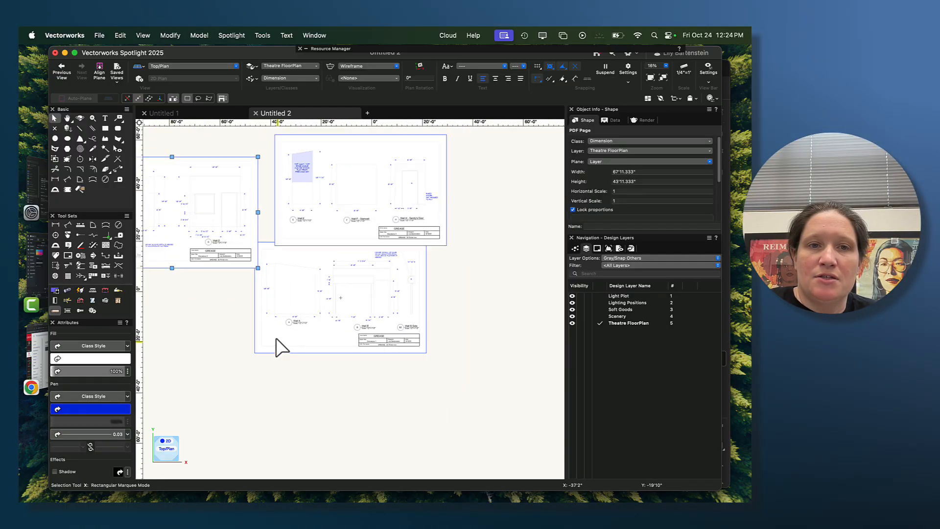
- Arrange the PDF pages in one column: Wall C/D on top, the Elevations page with Walls A and B below, Wall E/F/H last
{"action": "scroll", "coordinate": [277, 340], "scroll_direction": "down", "scroll_amount": 1}
{"action": "middle_click_drag", "start_coordinate": [227, 329], "coordinate": [345, 350]}
{"action": "left_click_drag", "start_coordinate": [300, 257], "coordinate": [264, 207]}
{"action": "left_click", "coordinate": [432, 341]}
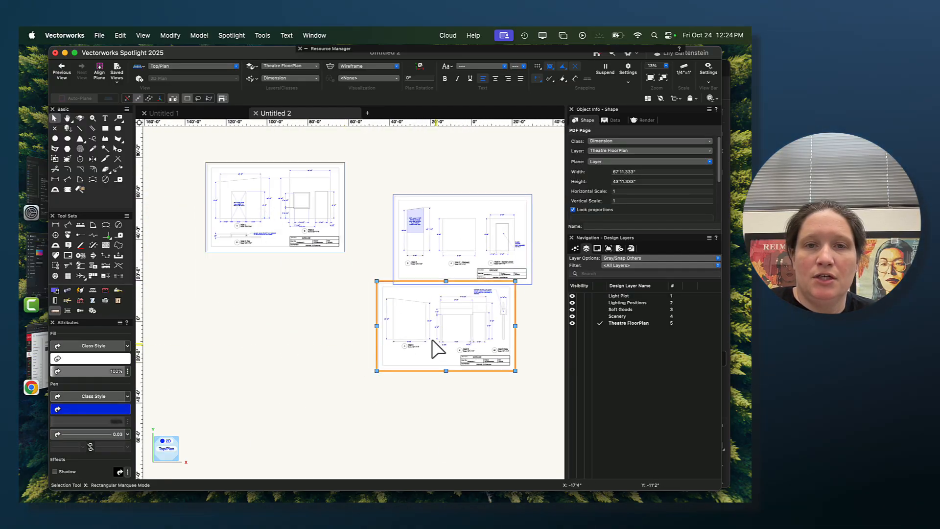
{"action": "left_click_drag", "start_coordinate": [432, 340], "coordinate": [263, 319]}
{"action": "left_click", "coordinate": [437, 254]}
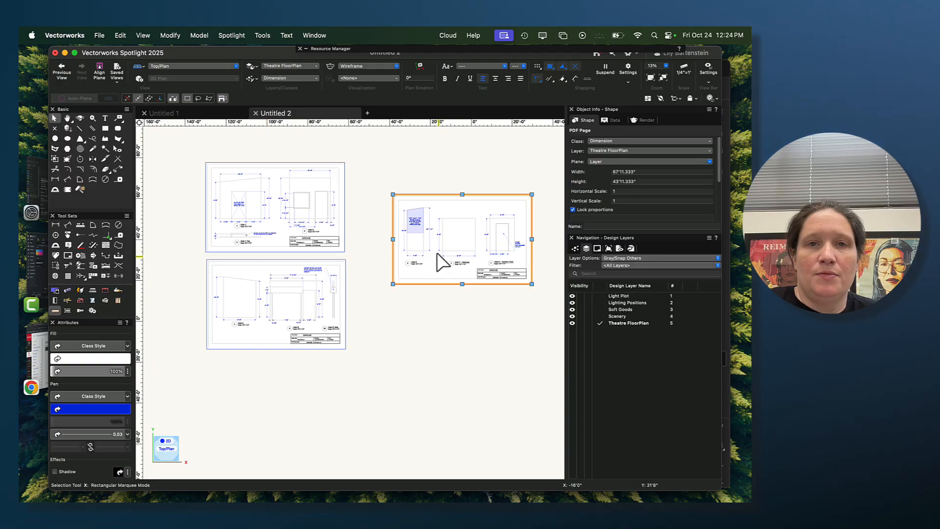
{"action": "left_click_drag", "start_coordinate": [437, 253], "coordinate": [250, 419]}
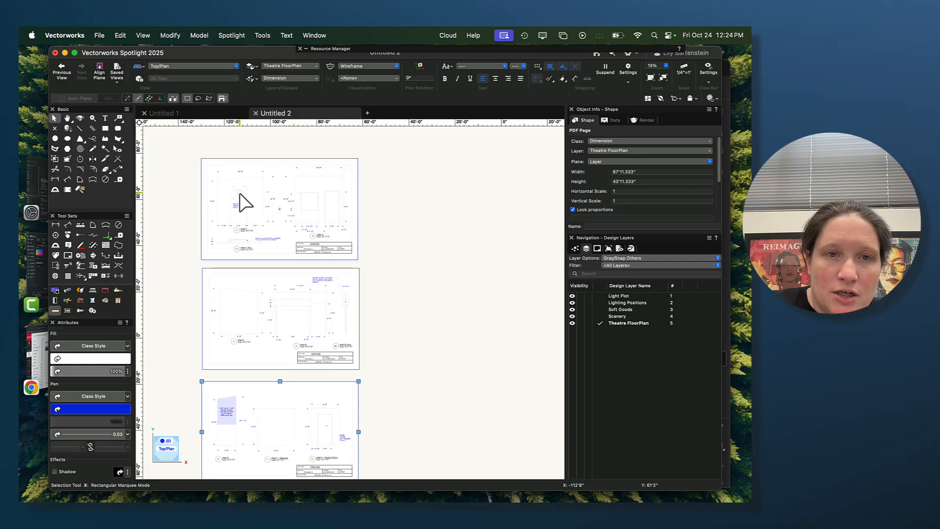
- Check the PDF's scale by dimensioning Wall C's overall width along its base, and delete the dimension
{"action": "scroll", "coordinate": [246, 199], "scroll_direction": "up", "scroll_amount": 3}
{"action": "middle_click_drag", "start_coordinate": [410, 231], "coordinate": [482, 285]}
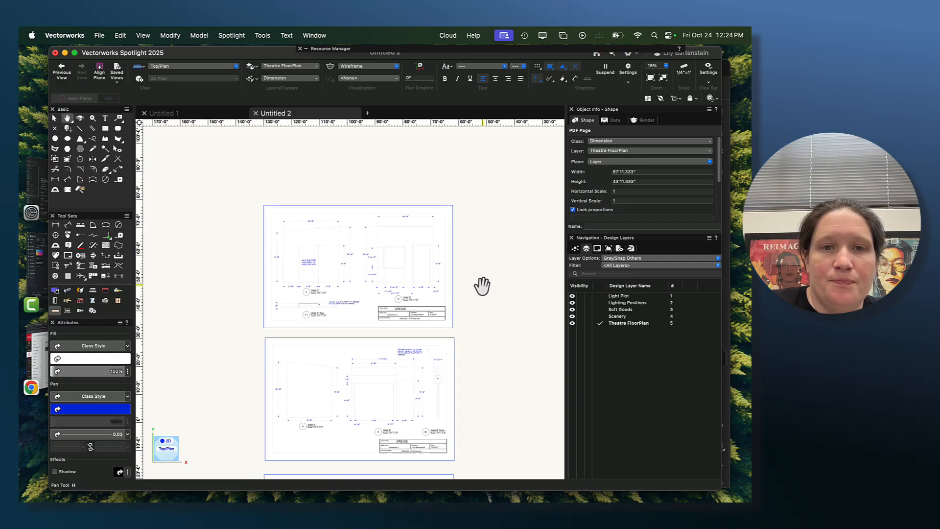
{"action": "scroll", "coordinate": [337, 251], "scroll_direction": "up", "scroll_amount": 5}
{"action": "middle_click_drag", "start_coordinate": [267, 278], "coordinate": [301, 284]}
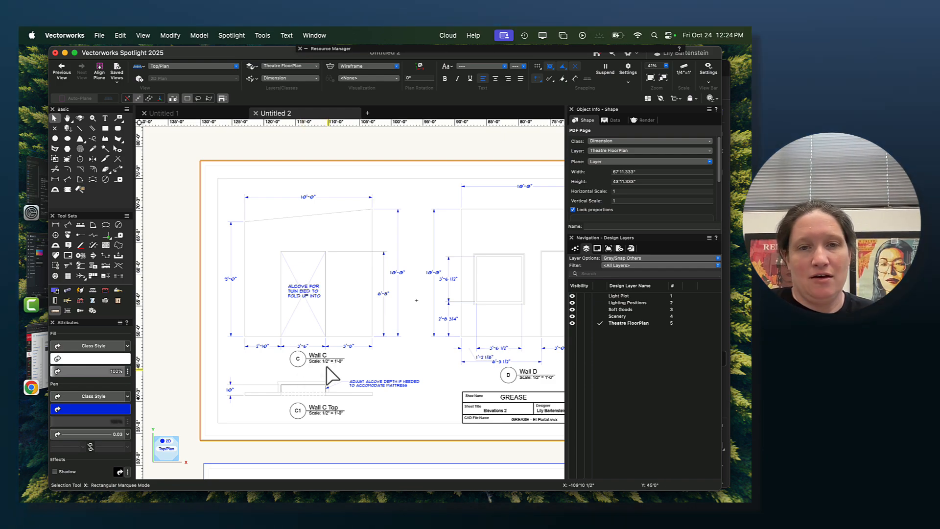
{"action": "left_click", "coordinate": [56, 180]}
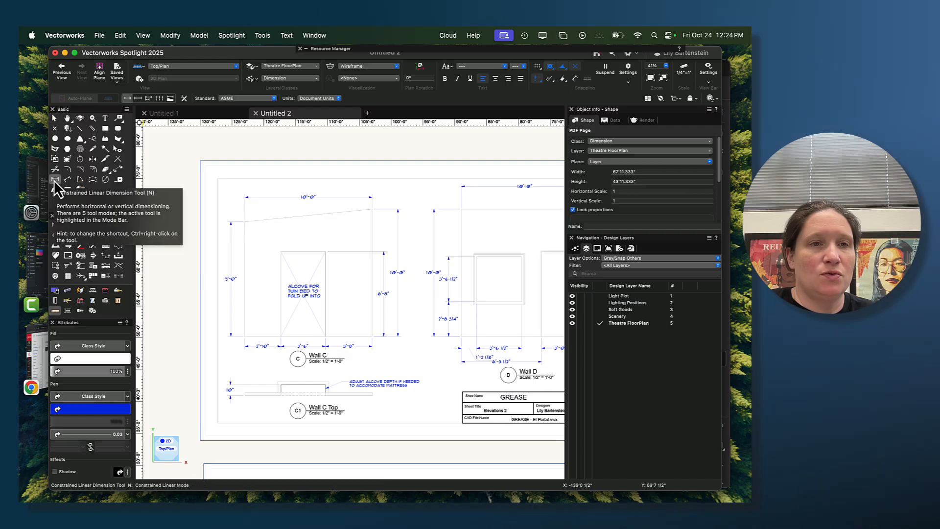
{"action": "scroll", "coordinate": [243, 336], "scroll_direction": "up", "scroll_amount": 5}
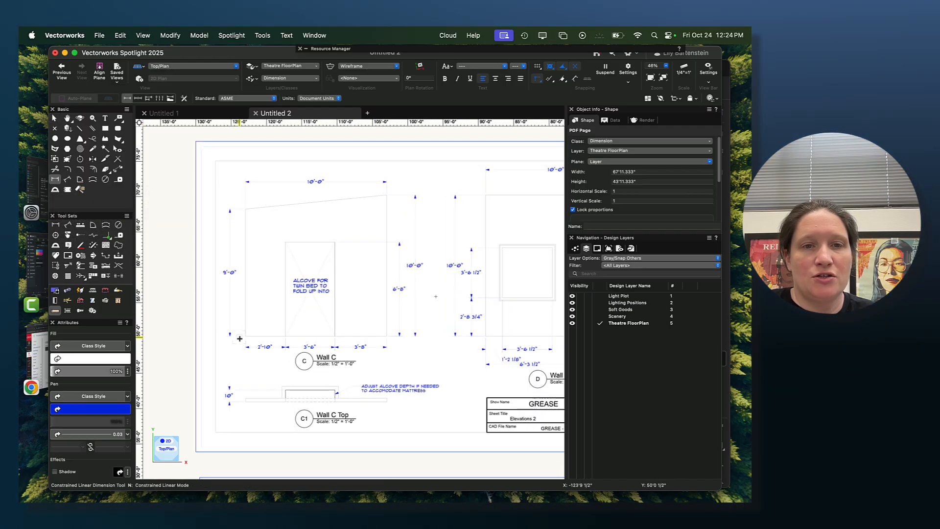
{"action": "left_click", "coordinate": [249, 336]}
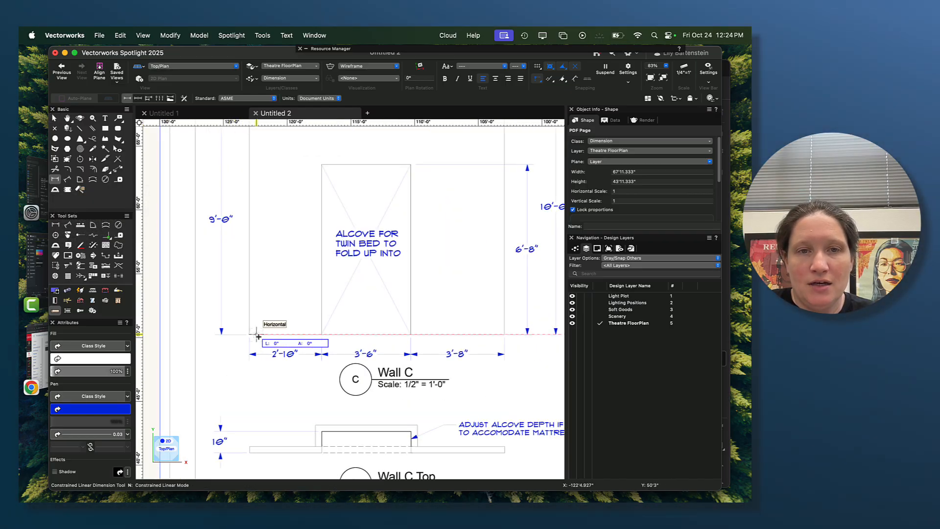
{"action": "left_click", "coordinate": [504, 335]}
{"action": "left_click", "coordinate": [448, 403]}
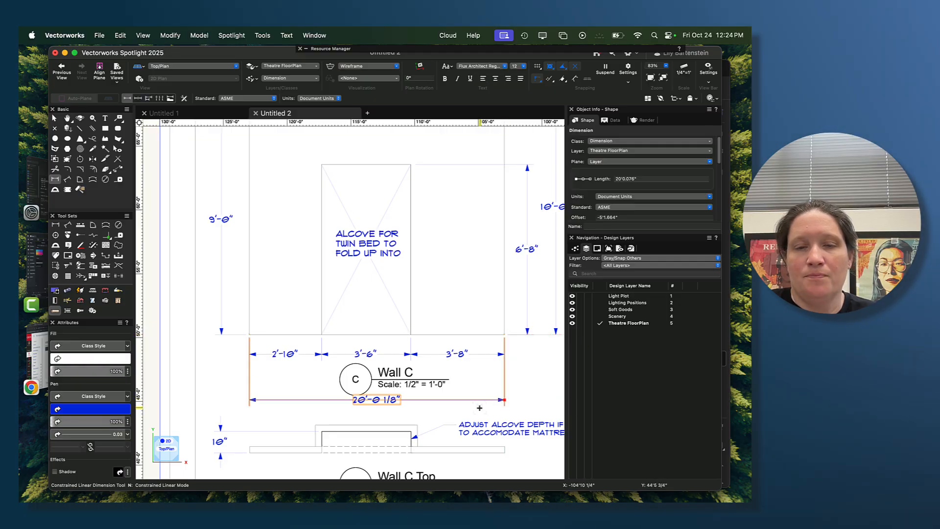
{"action": "scroll", "coordinate": [448, 403], "scroll_direction": "down", "scroll_amount": 5}
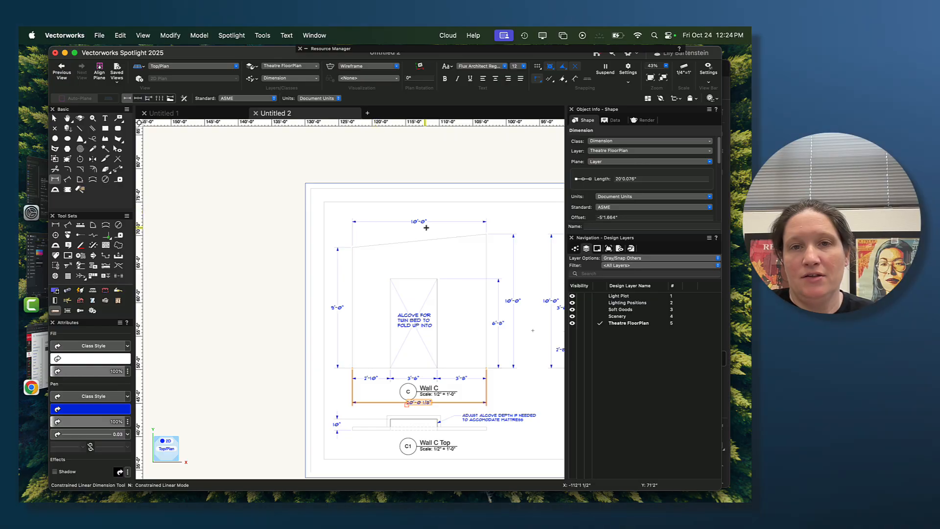
{"action": "key", "text": "Delete"}
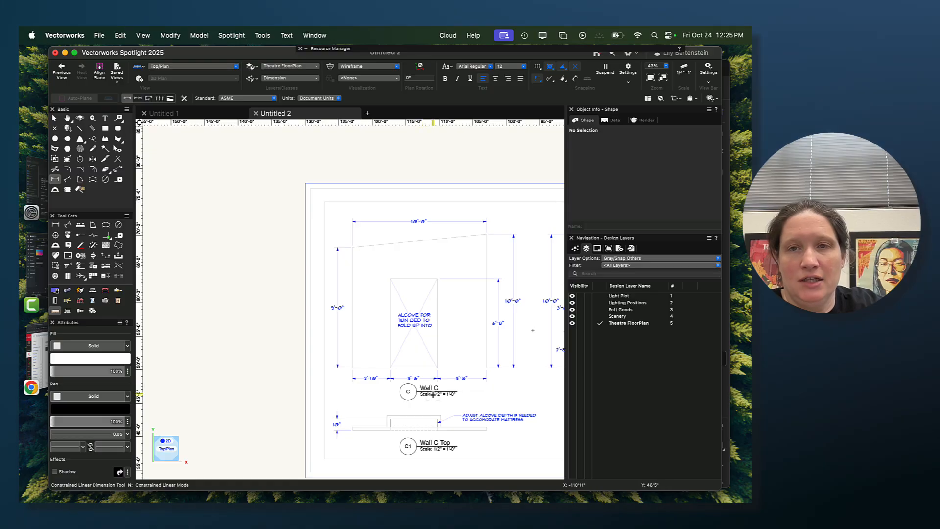
- Set the layer scale to 1/2" for all layers, with text scaled too
{"action": "left_click", "coordinate": [684, 71]}
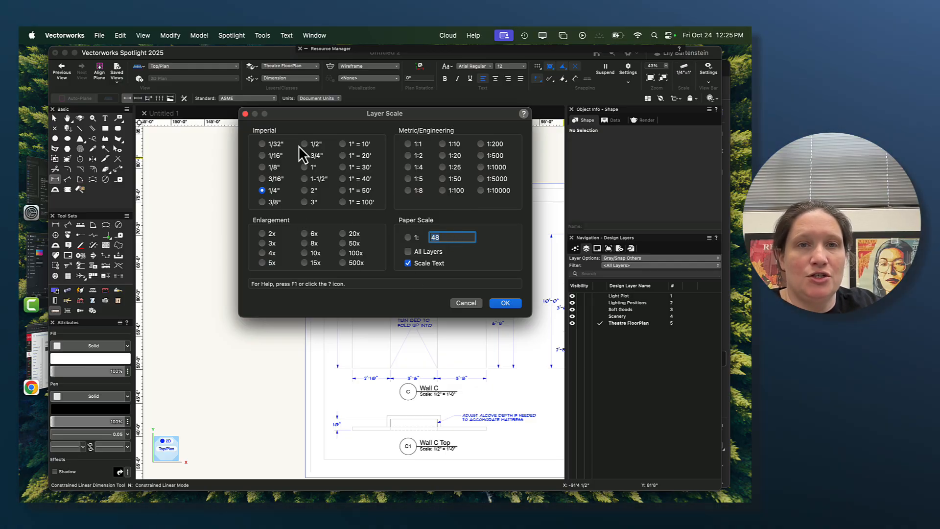
{"action": "left_click", "coordinate": [303, 144]}
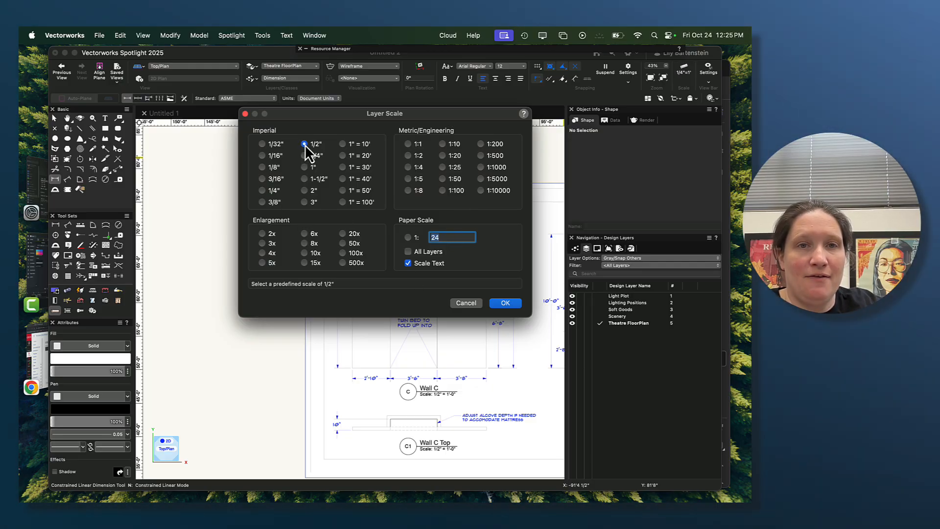
{"action": "left_click", "coordinate": [408, 252]}
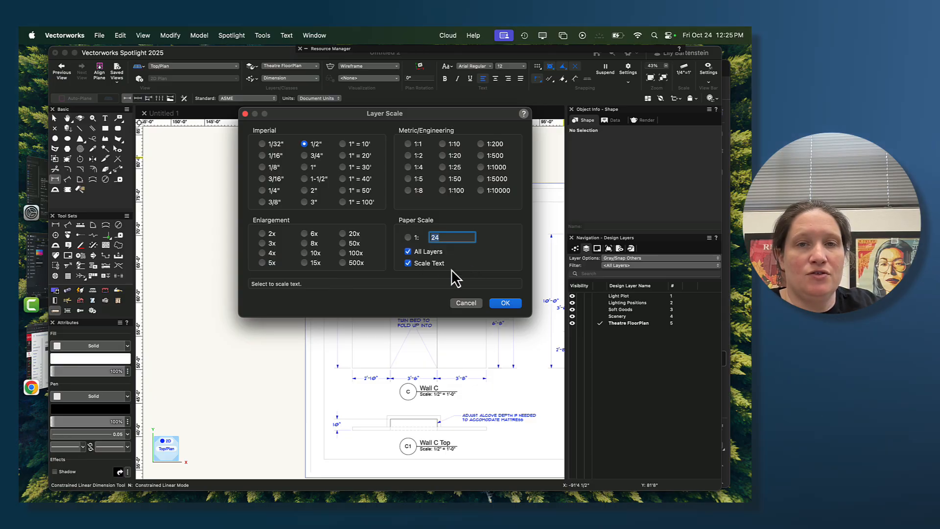
{"action": "left_click", "coordinate": [504, 303]}
{"action": "key", "text": "super+6"}
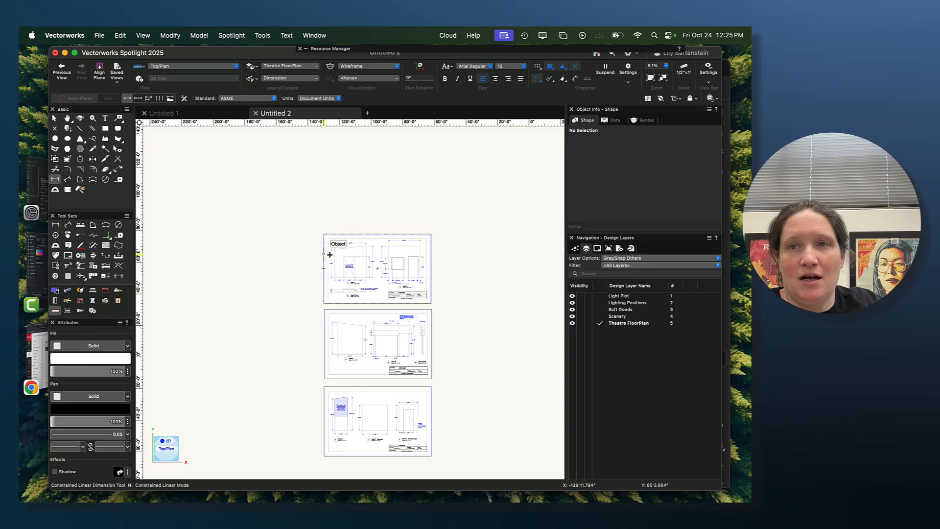
- Recheck Wall C's overall width with a horizontal dimension along its base at the new layer scale, and remove that dimension
{"action": "scroll", "coordinate": [329, 249], "scroll_direction": "up", "scroll_amount": 2}
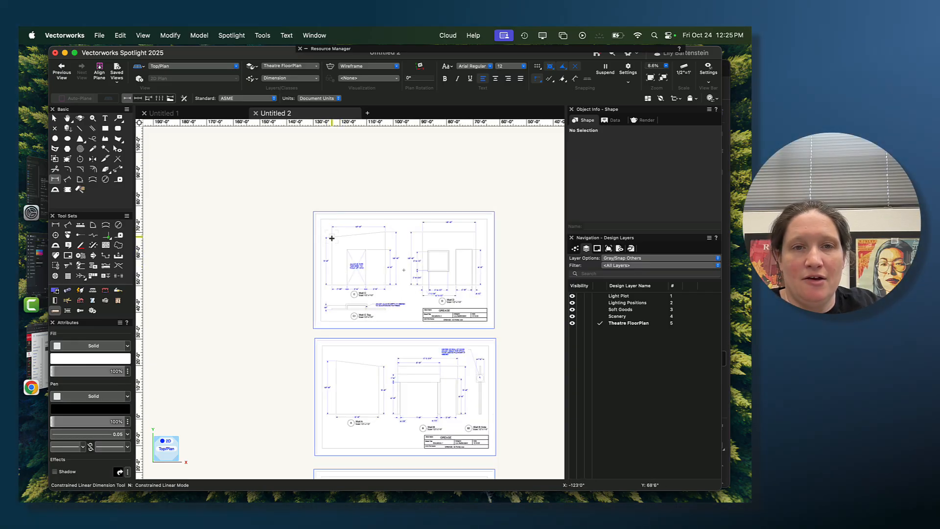
{"action": "left_click", "coordinate": [55, 118]}
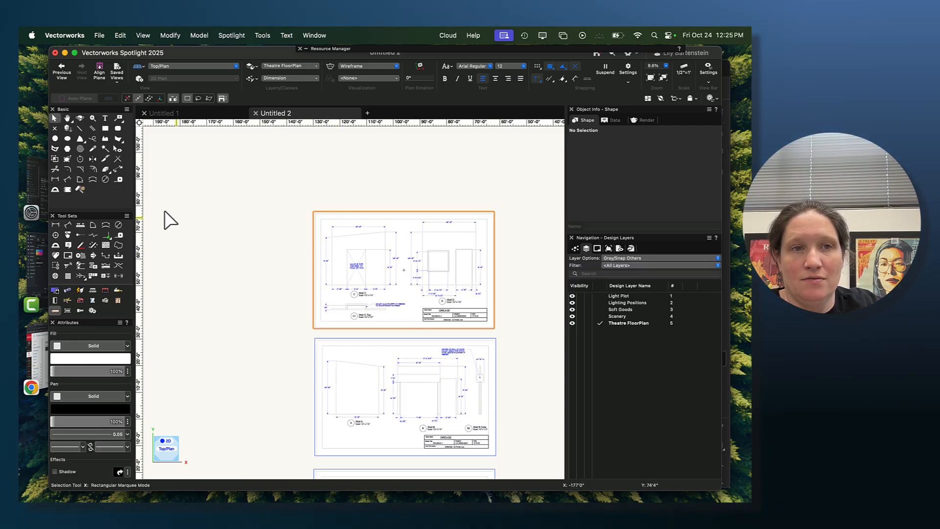
{"action": "left_click", "coordinate": [55, 180]}
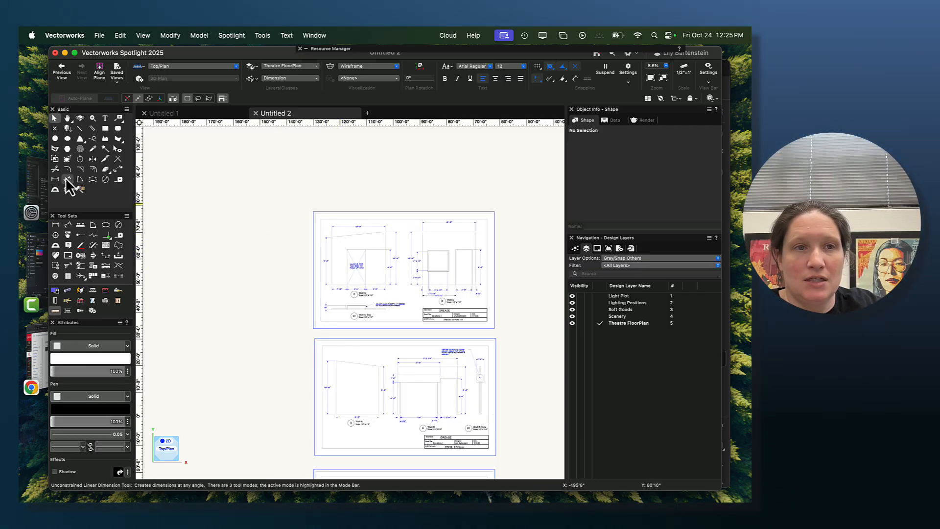
{"action": "scroll", "coordinate": [331, 289], "scroll_direction": "up", "scroll_amount": 3}
{"action": "left_click", "coordinate": [333, 281]}
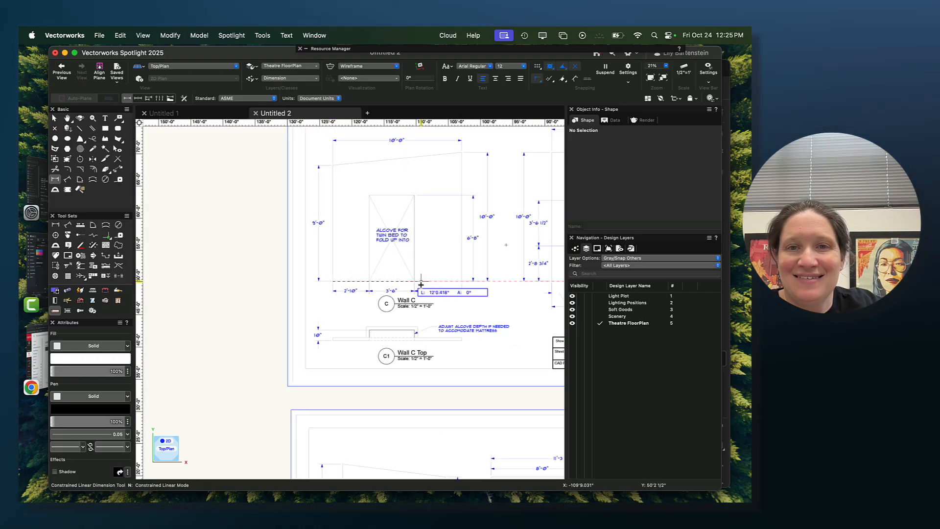
{"action": "left_click", "coordinate": [462, 282]}
{"action": "left_click", "coordinate": [472, 337]}
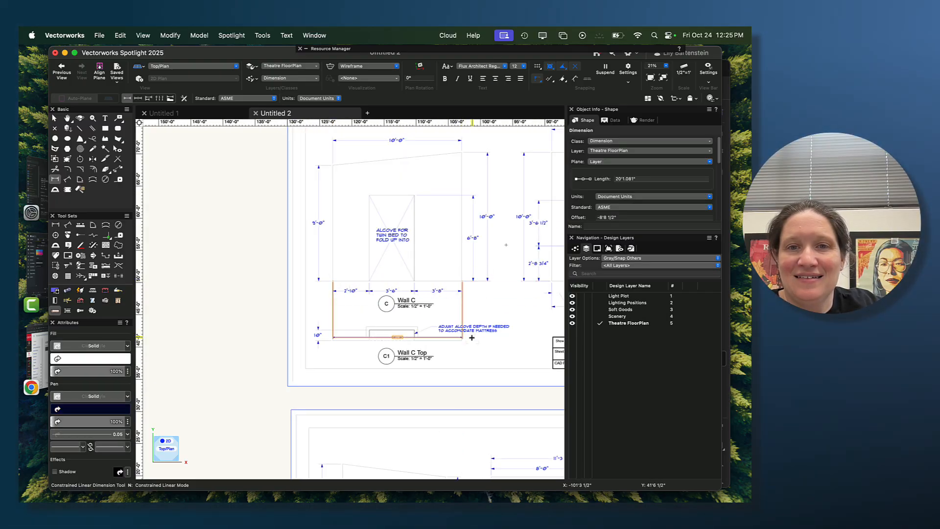
{"action": "scroll", "coordinate": [420, 349], "scroll_direction": "up", "scroll_amount": 5}
{"action": "scroll", "coordinate": [419, 347], "scroll_direction": "down", "scroll_amount": 8}
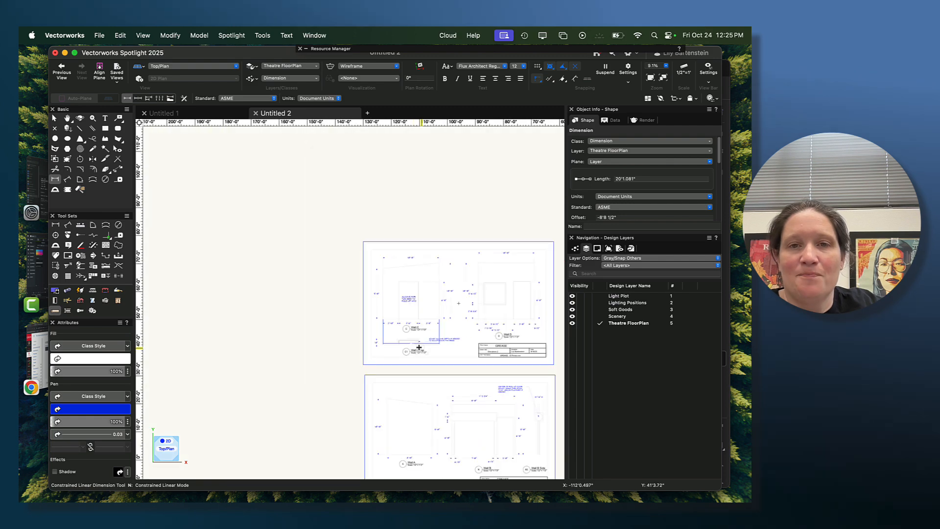
{"action": "key", "text": "Delete"}
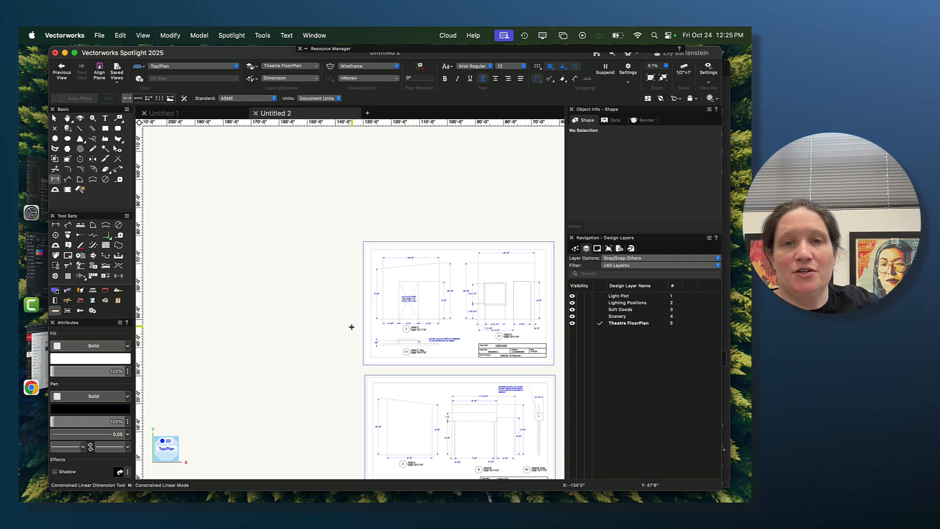
- Delete all three imported PDF pages from the drawing
{"action": "scroll", "coordinate": [311, 351], "scroll_direction": "down", "scroll_amount": 1}
{"action": "middle_click_drag", "start_coordinate": [311, 351], "coordinate": [251, 283]}
{"action": "scroll", "coordinate": [247, 277], "scroll_direction": "down", "scroll_amount": 2}
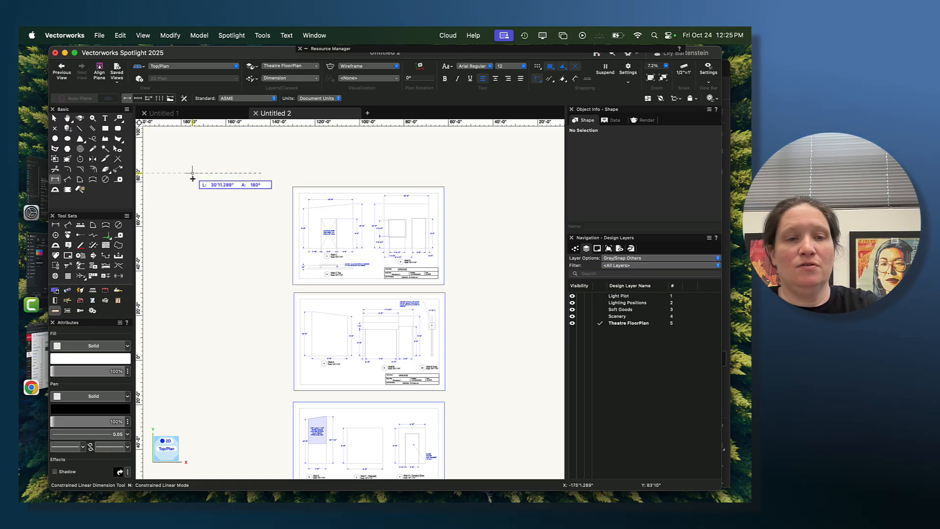
{"action": "left_click", "coordinate": [54, 118]}
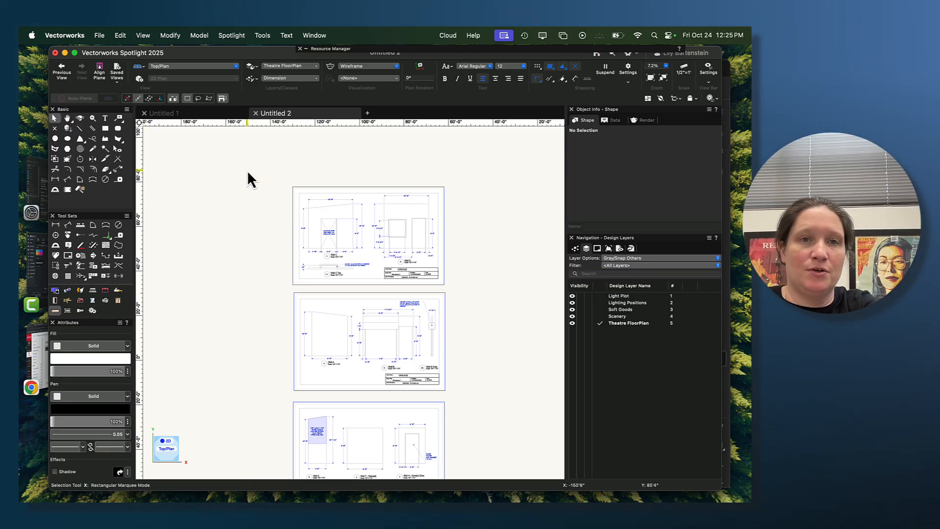
{"action": "left_click_drag", "start_coordinate": [268, 168], "coordinate": [477, 465]}
{"action": "key", "text": "Delete"}
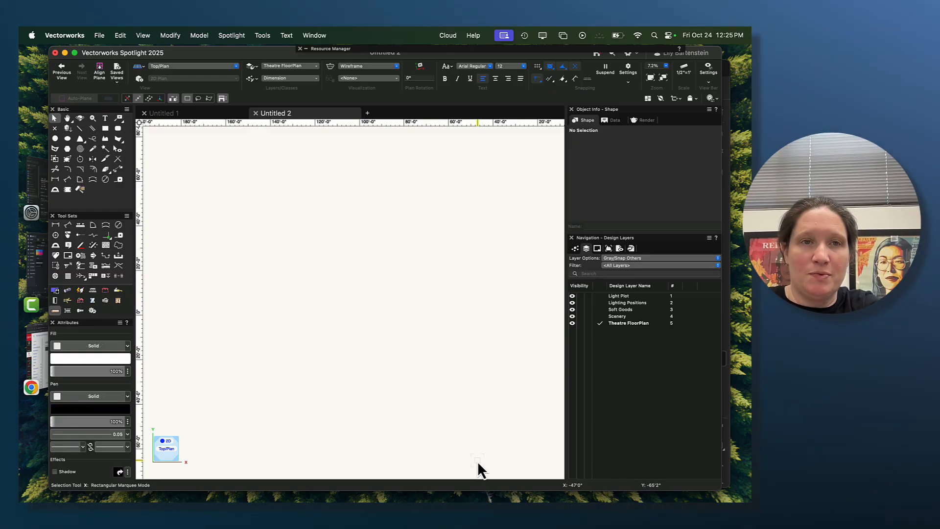
- Import all pages of GREASE - El Portal Elevations 1-3.pdf from the Downloads folder again
{"action": "left_click", "coordinate": [98, 36]}
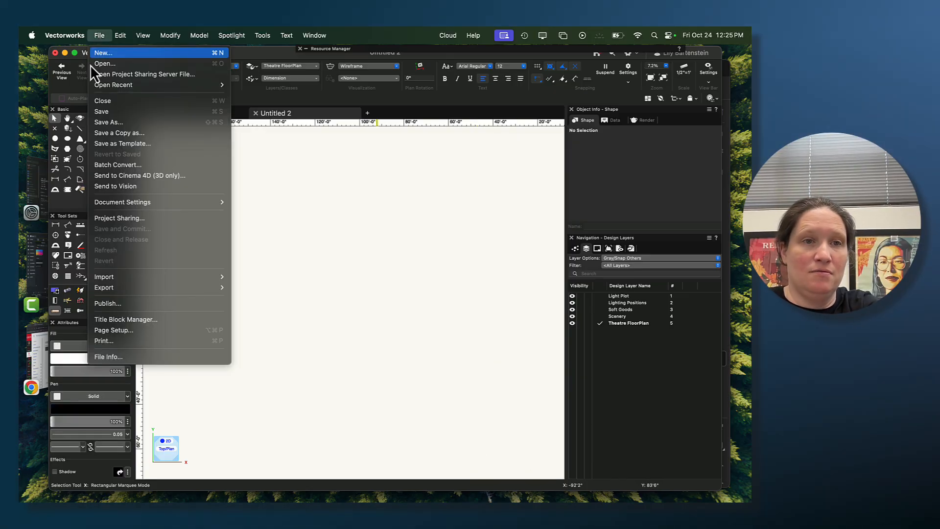
{"action": "mouse_move", "coordinate": [143, 280]}
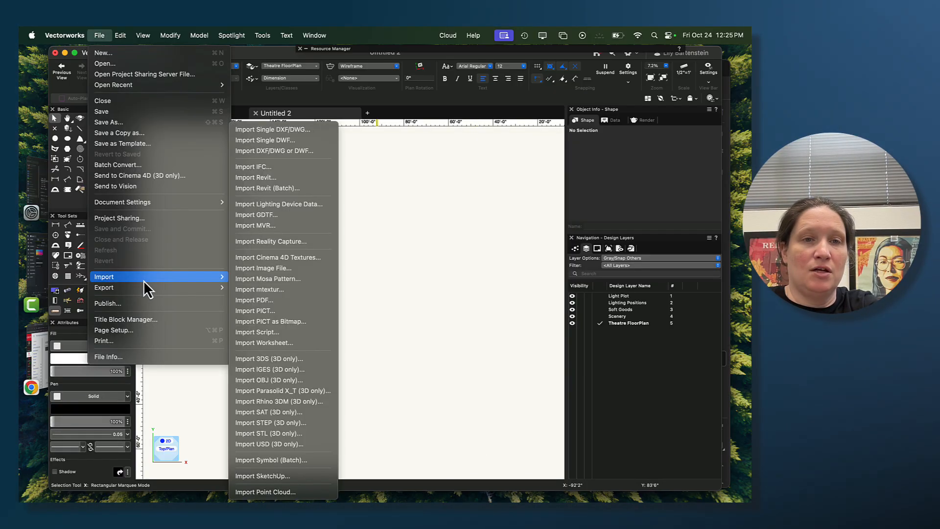
{"action": "left_click", "coordinate": [271, 301]}
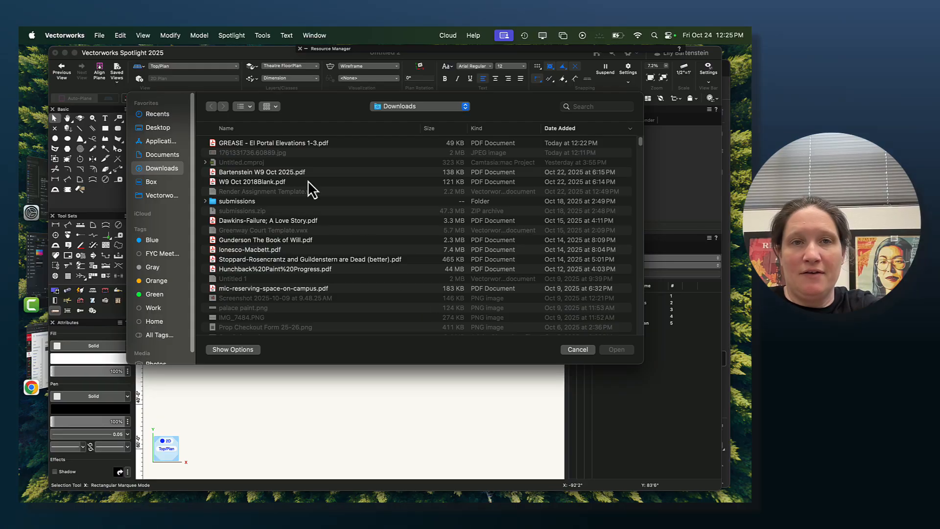
{"action": "left_click", "coordinate": [293, 144]}
{"action": "left_click", "coordinate": [612, 349]}
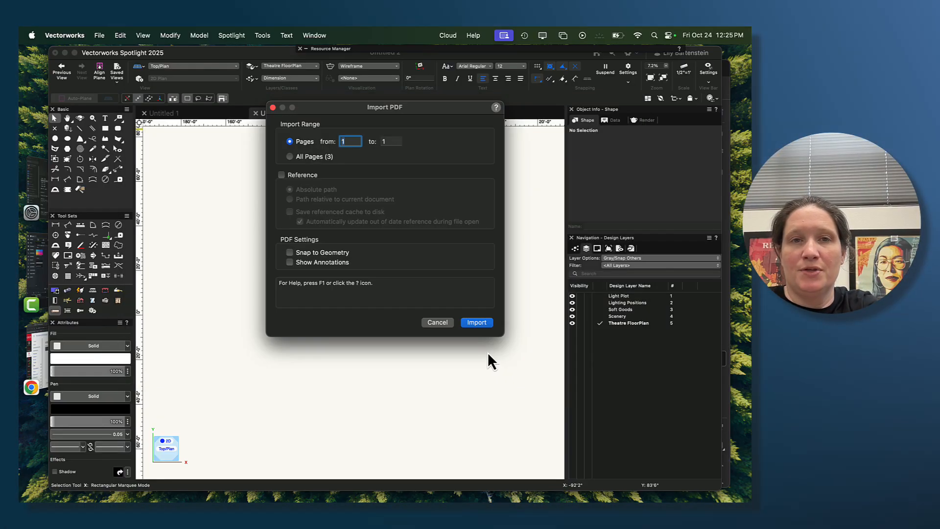
{"action": "left_click", "coordinate": [321, 158]}
{"action": "left_click", "coordinate": [470, 323]}
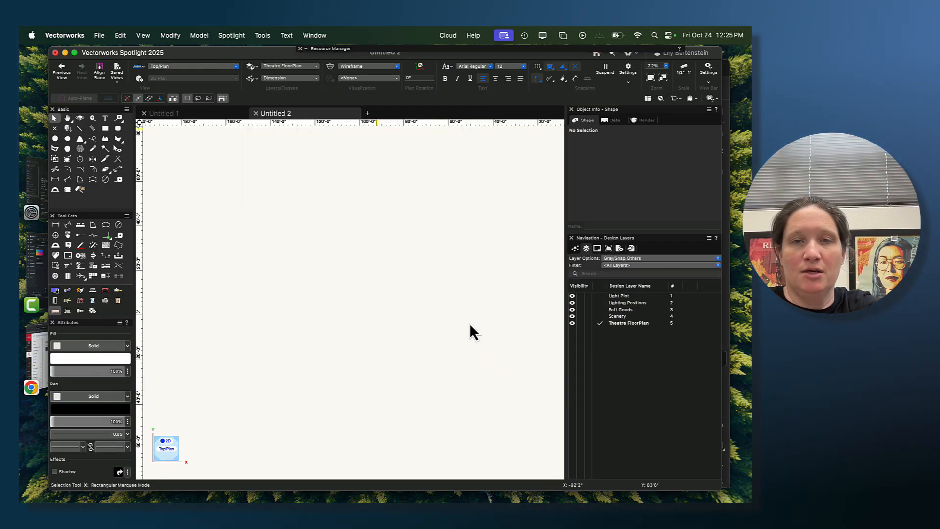
- Check Wall F - Stairwell's width with a horizontal dimension between its top corners, and remove that dimension
{"action": "scroll", "coordinate": [343, 264], "scroll_direction": "up", "scroll_amount": 8}
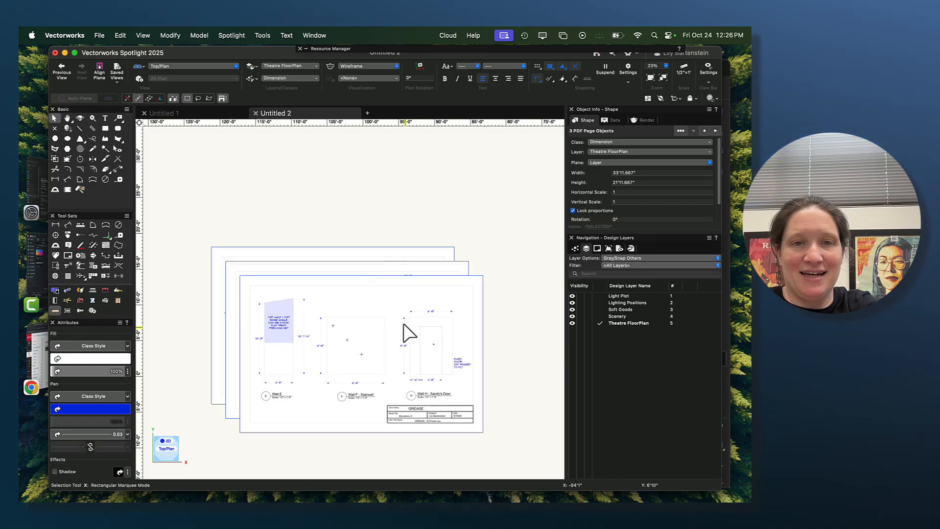
{"action": "scroll", "coordinate": [266, 328], "scroll_direction": "down", "scroll_amount": 3}
{"action": "left_click", "coordinate": [55, 179]}
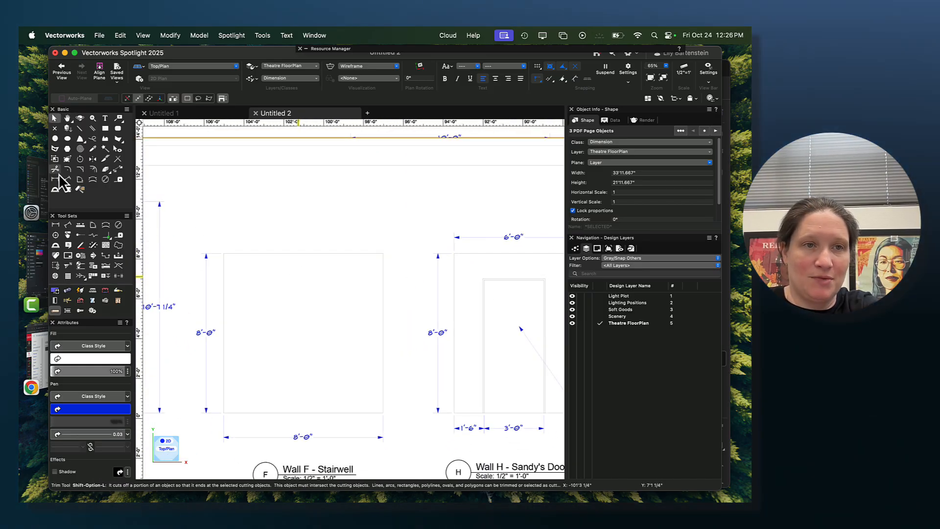
{"action": "left_click", "coordinate": [224, 253]}
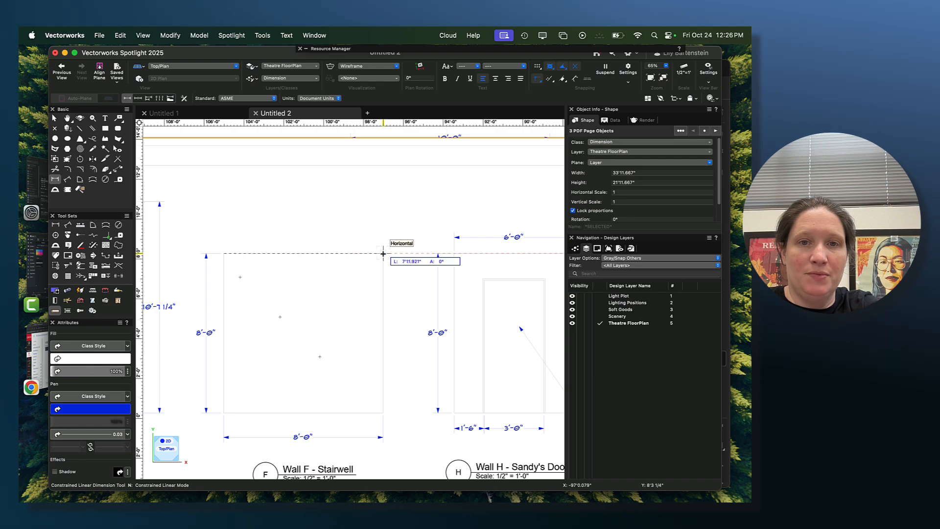
{"action": "left_click", "coordinate": [382, 254]}
{"action": "left_click", "coordinate": [343, 211]}
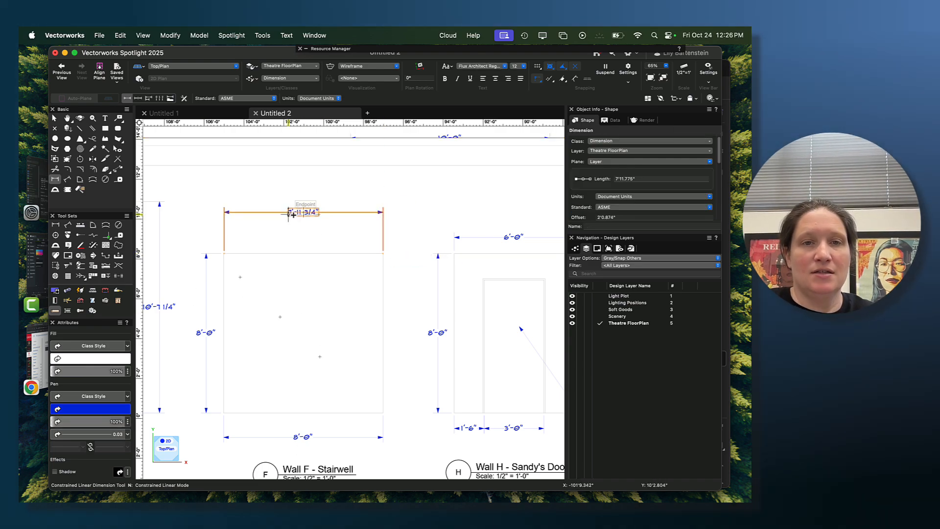
{"action": "key", "text": "Delete"}
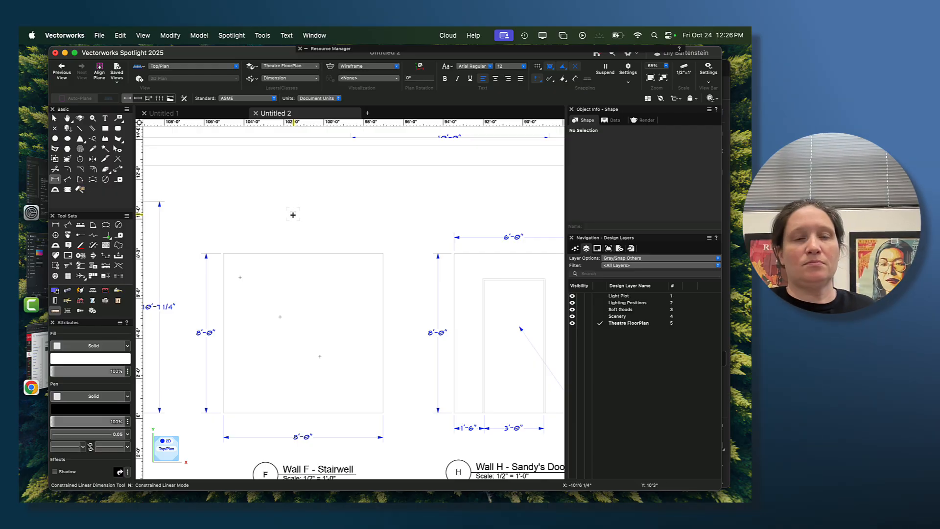
- Spread the three overlapping PDF pages into a vertical column so that none of them overlap
{"action": "scroll", "coordinate": [310, 289], "scroll_direction": "down", "scroll_amount": 5}
{"action": "left_click", "coordinate": [58, 121]}
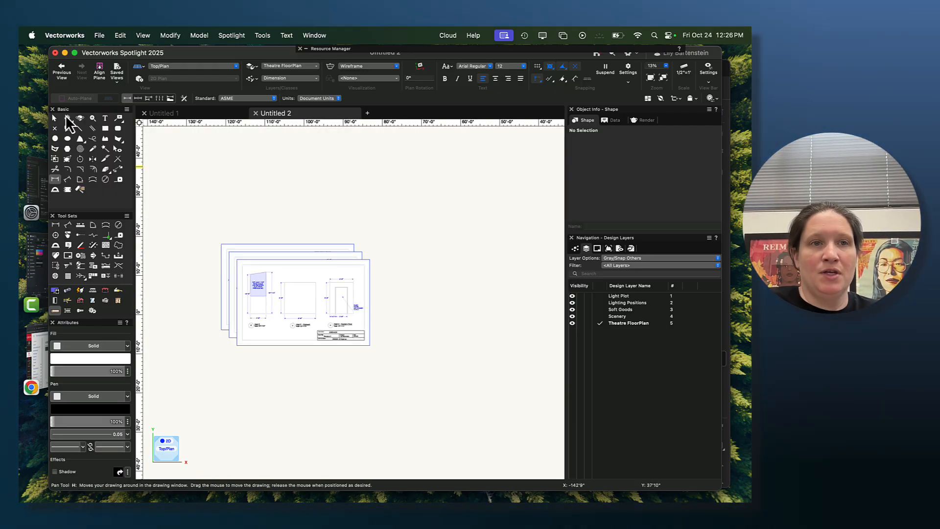
{"action": "left_click", "coordinate": [292, 293]}
{"action": "left_click_drag", "start_coordinate": [293, 294], "coordinate": [293, 385]}
{"action": "left_click", "coordinate": [318, 304]}
{"action": "left_click_drag", "start_coordinate": [319, 304], "coordinate": [330, 325]}
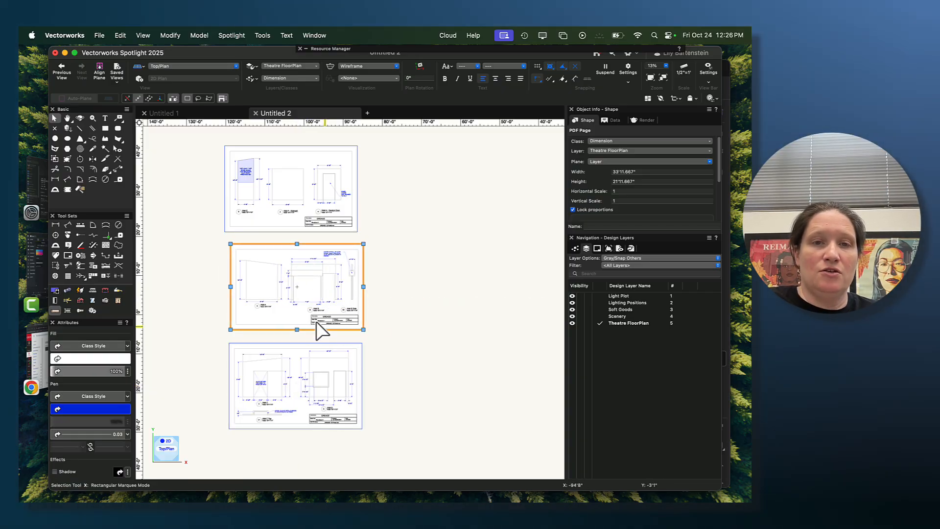
- Try scaling the middle PDF page symmetrically by distance, picking Wall A's 10'-0" left edge as the current distance, and cancel the scaling
{"action": "left_click", "coordinate": [147, 35]}
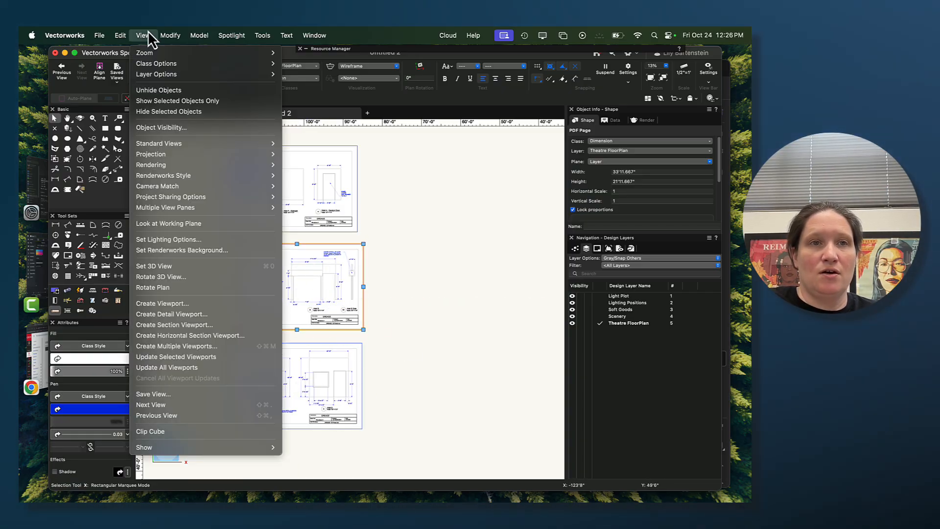
{"action": "mouse_move", "coordinate": [162, 35]}
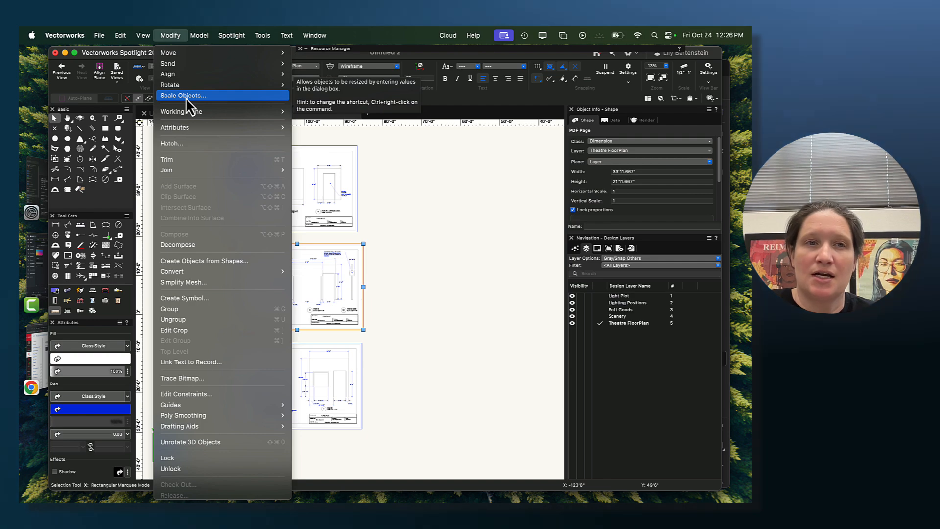
{"action": "left_click", "coordinate": [186, 96]}
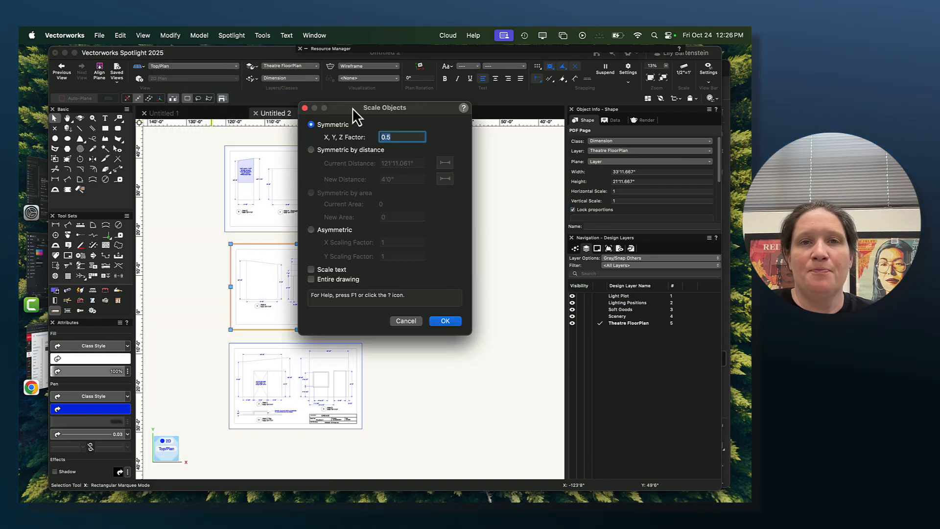
{"action": "left_click_drag", "start_coordinate": [351, 108], "coordinate": [429, 111]}
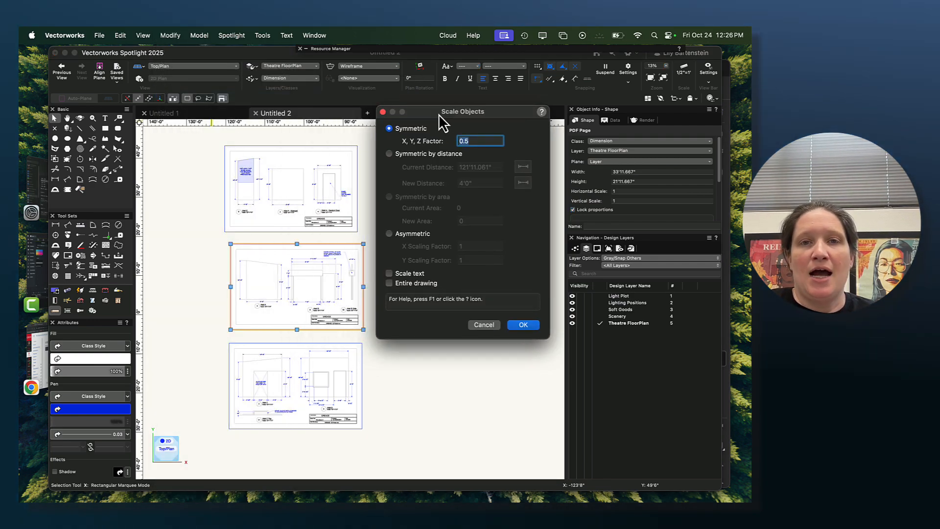
{"action": "left_click", "coordinate": [392, 152]}
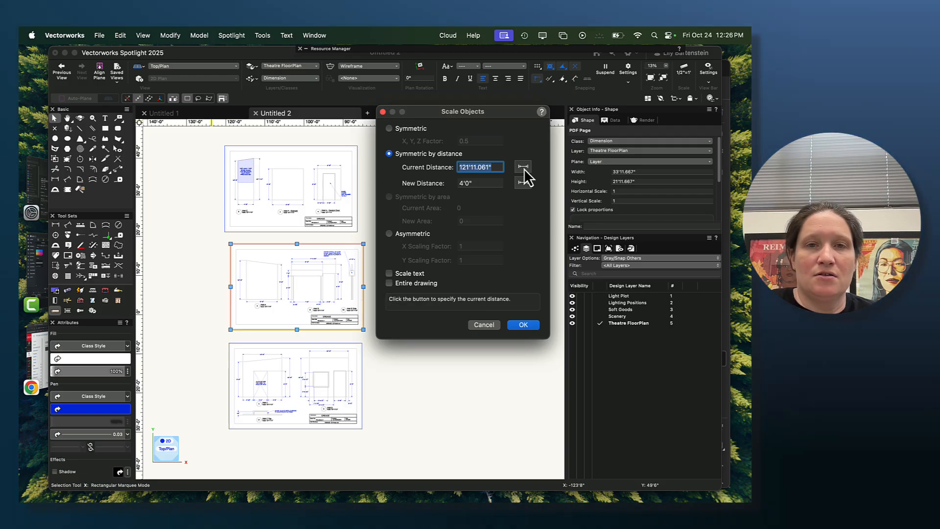
{"action": "left_click", "coordinate": [523, 166]}
{"action": "scroll", "coordinate": [317, 273], "scroll_direction": "up", "scroll_amount": 3}
{"action": "scroll", "coordinate": [184, 259], "scroll_direction": "up", "scroll_amount": 3}
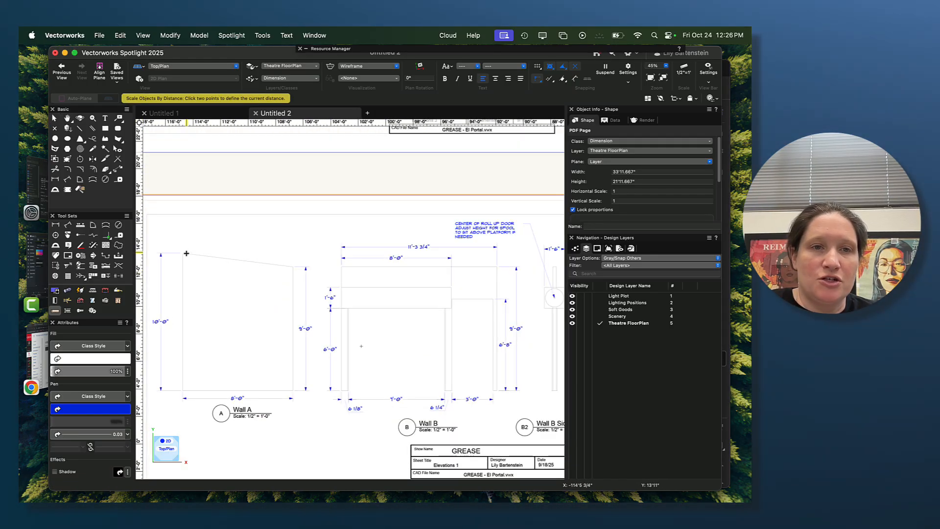
{"action": "left_click", "coordinate": [182, 254]}
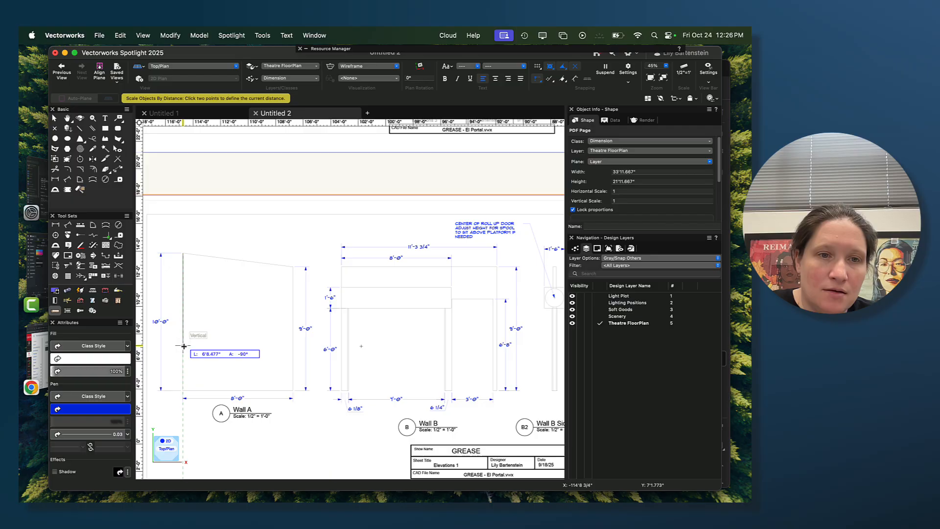
{"action": "left_click", "coordinate": [178, 391]}
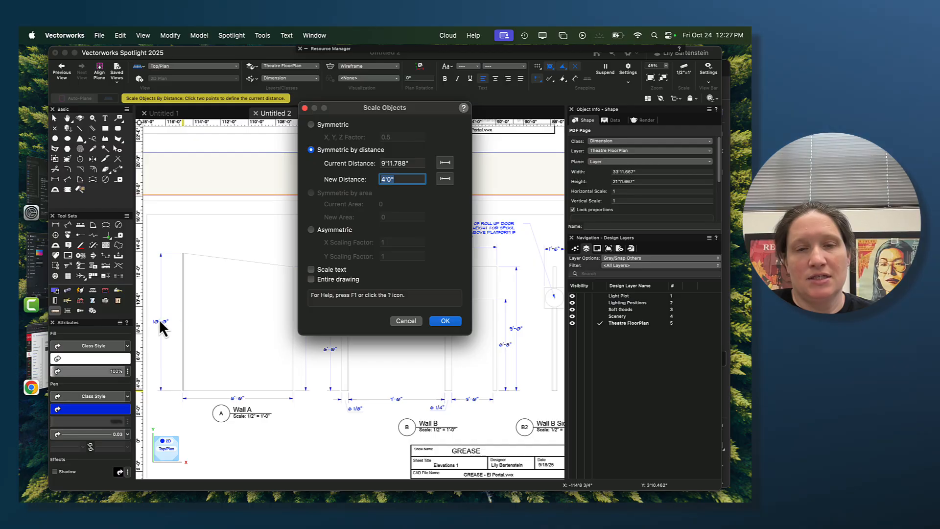
{"action": "left_click", "coordinate": [405, 321]}
- Deselect the middle PDF page and examine the elevation page showing Wall C and Wall D
{"action": "scroll", "coordinate": [392, 279], "scroll_direction": "down", "scroll_amount": 5}
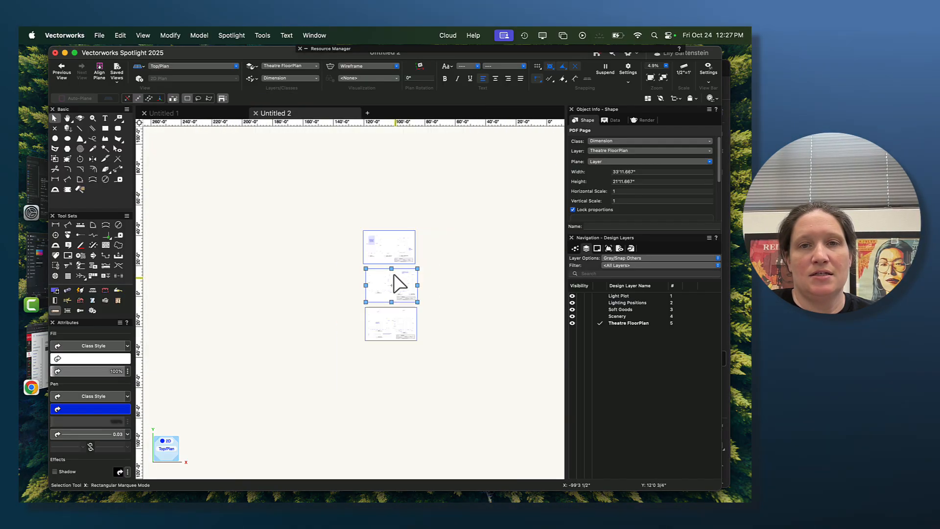
{"action": "scroll", "coordinate": [399, 287], "scroll_direction": "up", "scroll_amount": 3}
{"action": "scroll", "coordinate": [412, 279], "scroll_direction": "up", "scroll_amount": 1}
{"action": "middle_click_drag", "start_coordinate": [466, 279], "coordinate": [428, 273]}
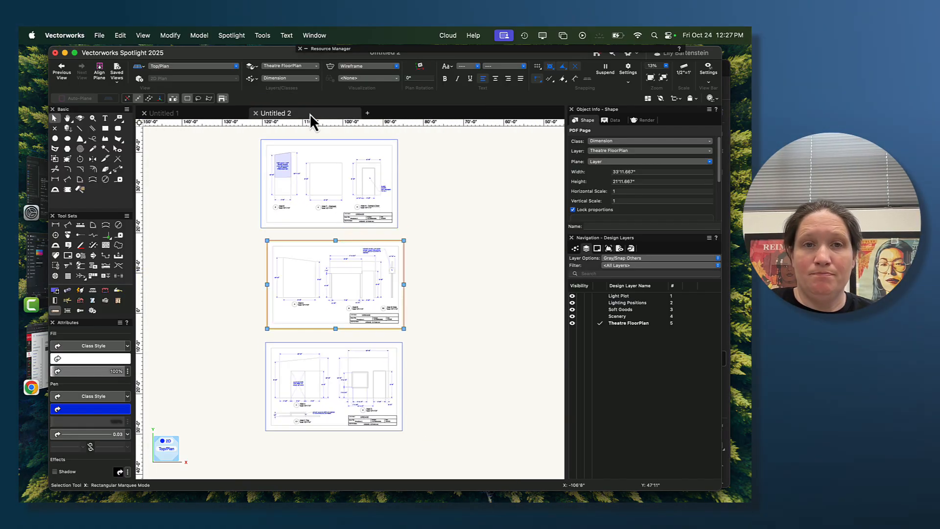
{"action": "left_click", "coordinate": [437, 241]}
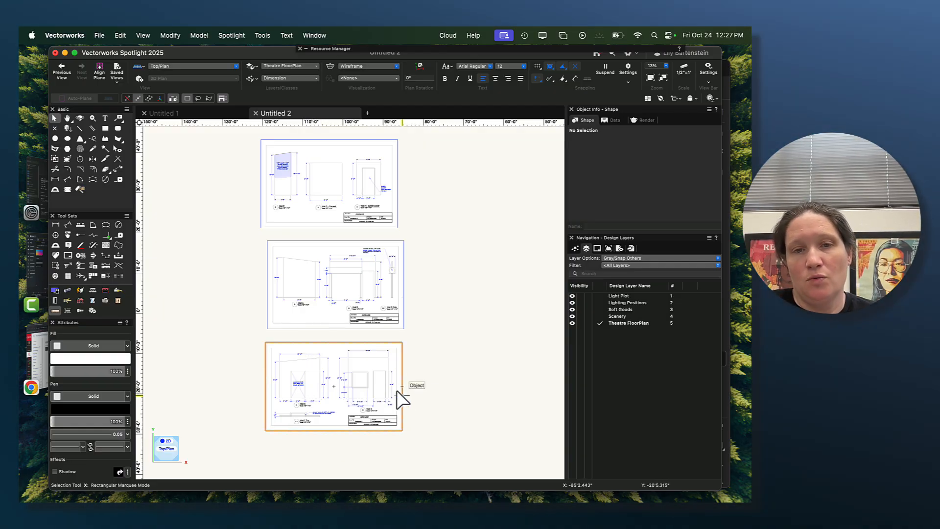
{"action": "middle_click_drag", "start_coordinate": [418, 424], "coordinate": [473, 385]}
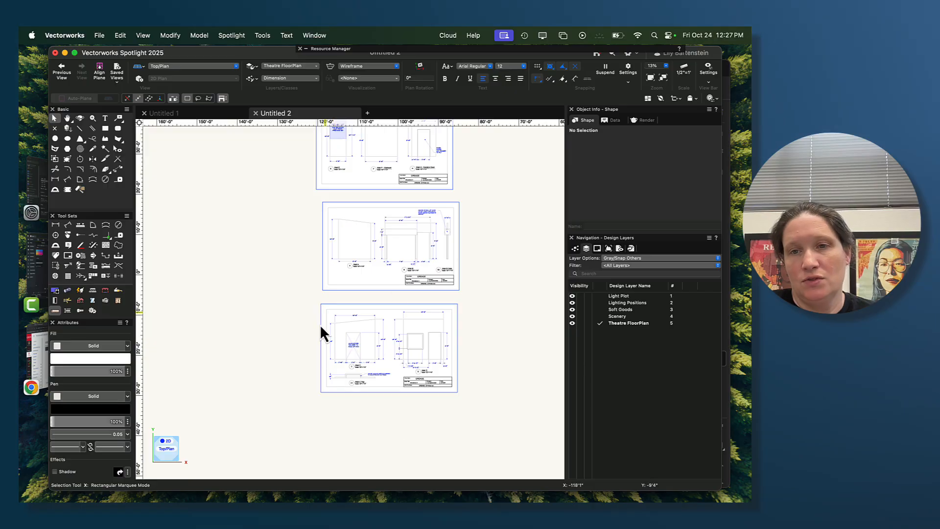
{"action": "scroll", "coordinate": [377, 383], "scroll_direction": "up", "scroll_amount": 3}
{"action": "scroll", "coordinate": [402, 373], "scroll_direction": "up", "scroll_amount": 2}
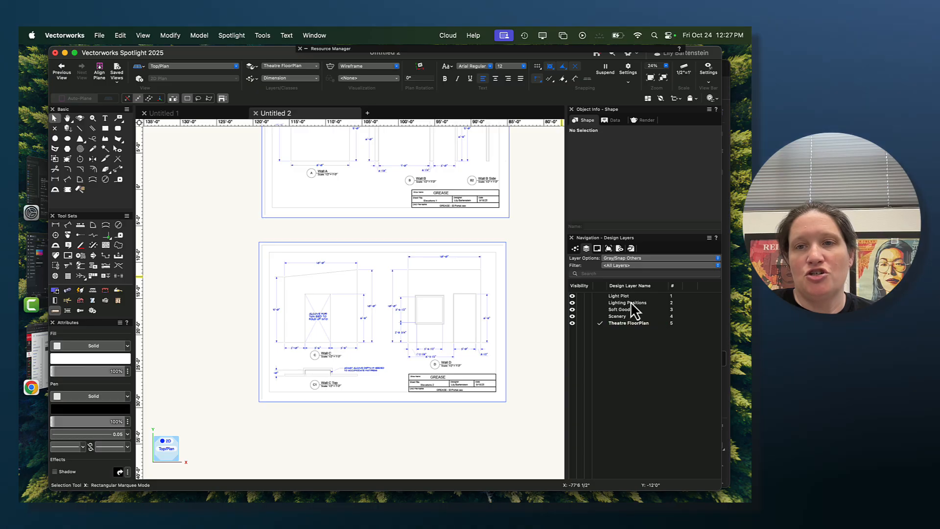
- Rename the Theatre FloorPlan design layer as "pdf import" and the Scenery design layer as "scenery"
{"action": "double_click", "coordinate": [660, 323]}
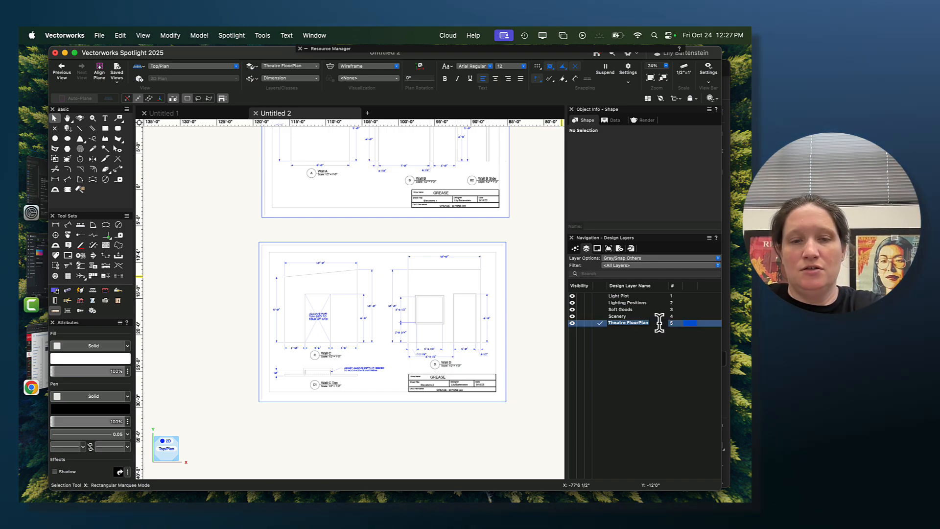
{"action": "type", "text": "pdf "}
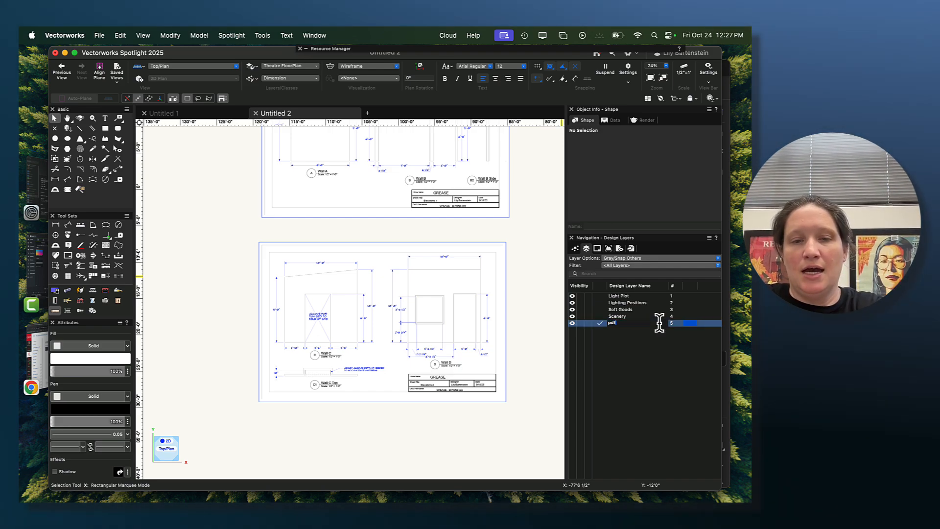
{"action": "type", "text": "import"}
{"action": "key", "text": "Return"}
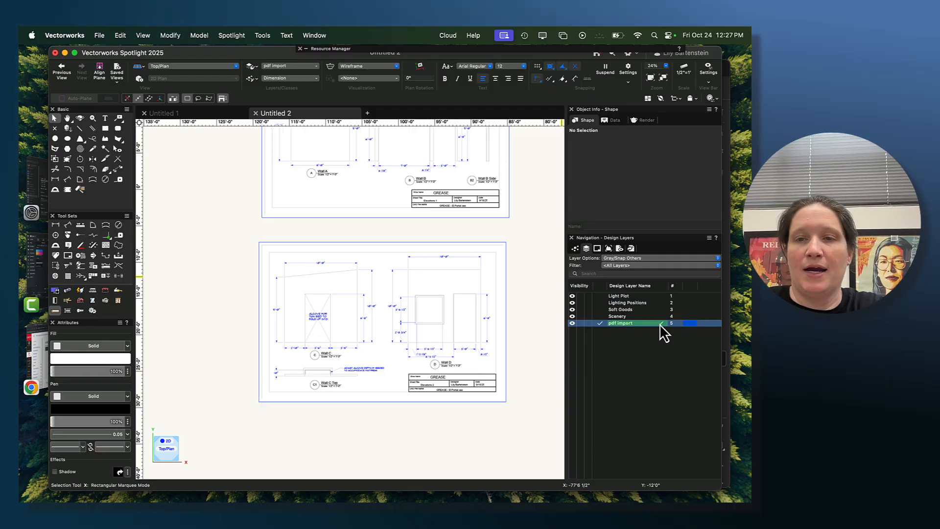
{"action": "double_click", "coordinate": [660, 316]}
{"action": "type", "text": "scener"}
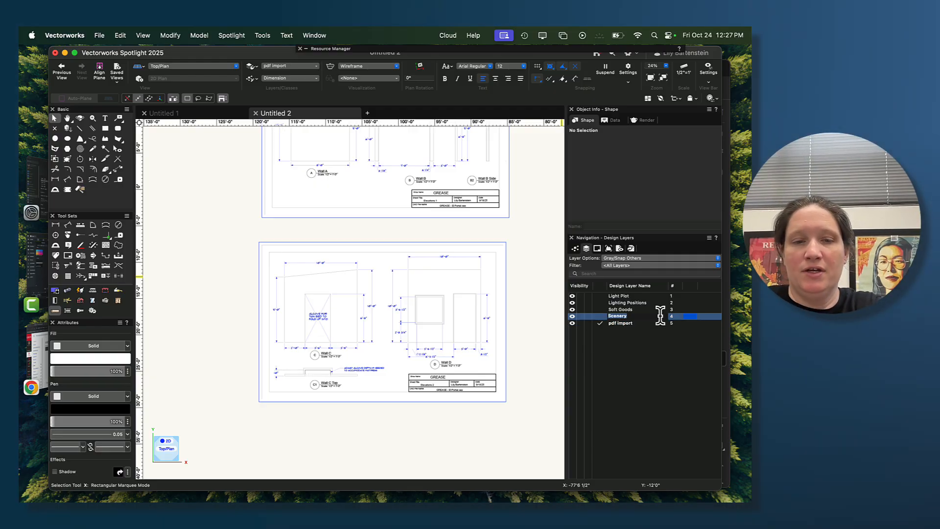
{"action": "type", "text": "y"}
{"action": "key", "text": "Return"}
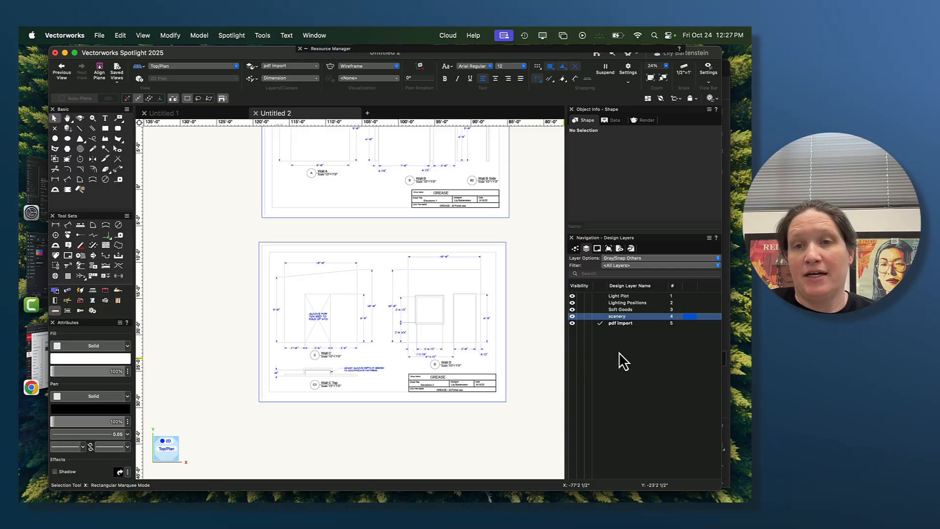
- Make the scenery layer active and set the layer options to Show/Snap Others
{"action": "double_click", "coordinate": [662, 316]}
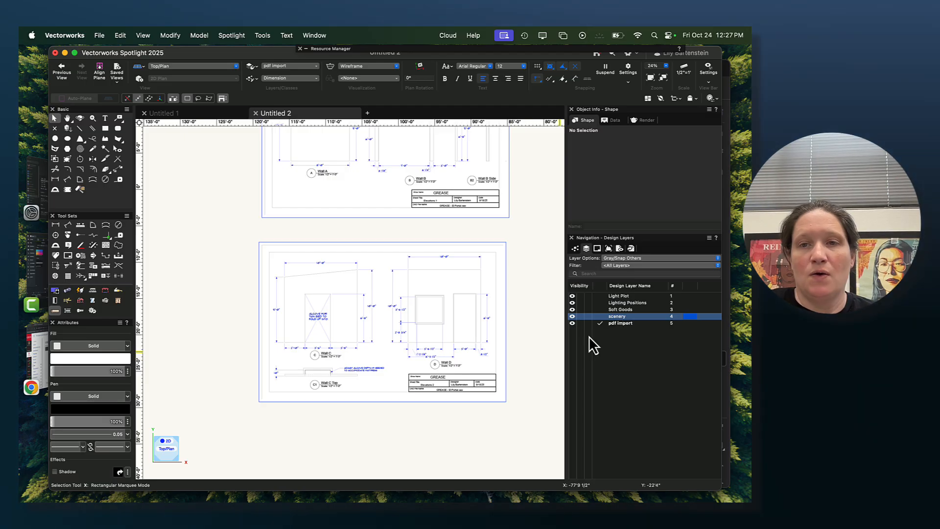
{"action": "left_click", "coordinate": [598, 317]}
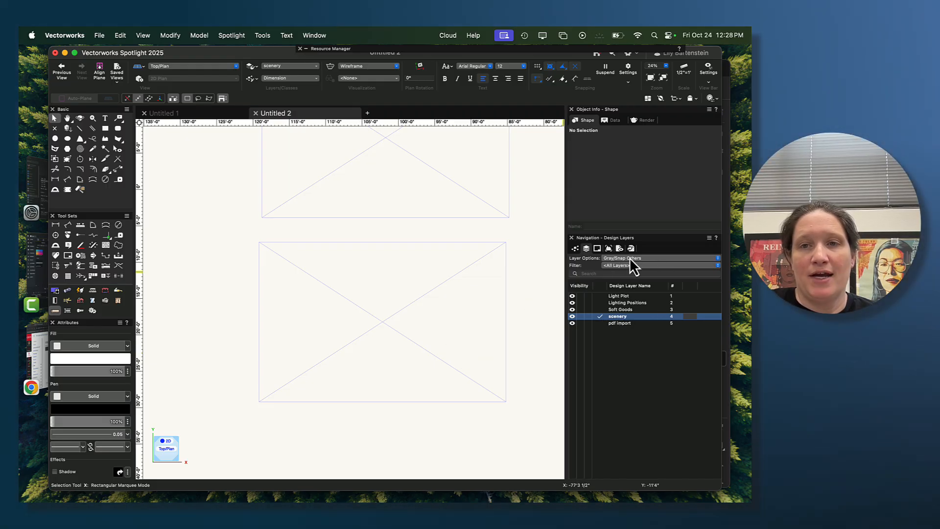
{"action": "left_click", "coordinate": [645, 258]}
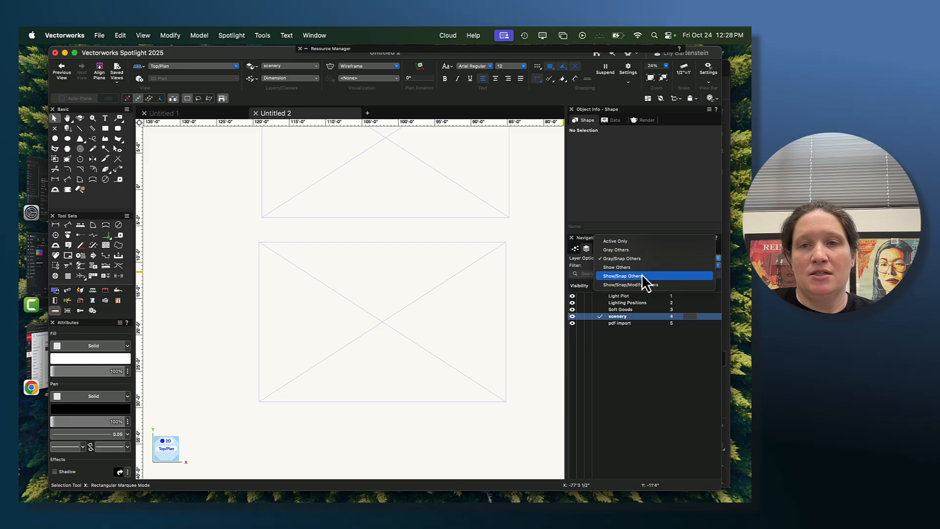
{"action": "left_click", "coordinate": [642, 275]}
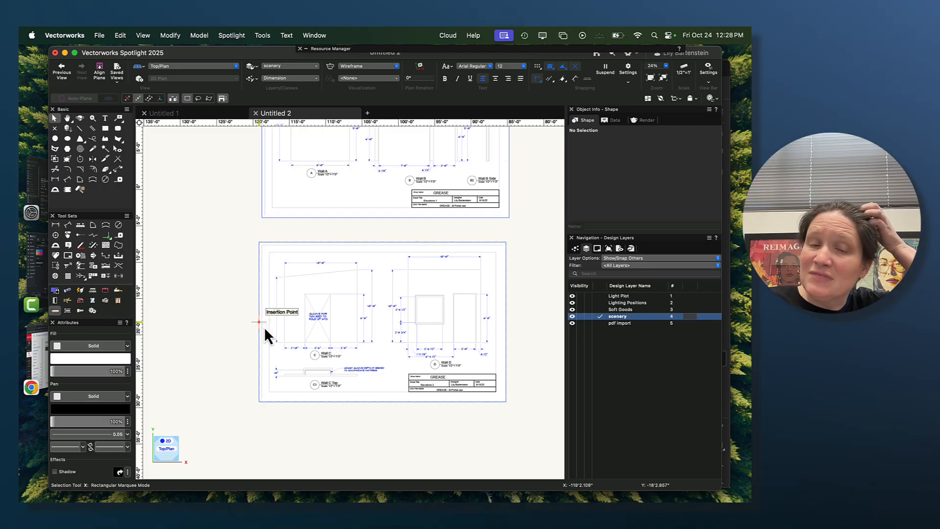
- Draw a rectangle about 10'0 1/4" by 9'0 1/2" over Wall C, from its lower left corner up to the 9'-0" height
{"action": "scroll", "coordinate": [262, 363], "scroll_direction": "up", "scroll_amount": 1}
{"action": "scroll", "coordinate": [262, 363], "scroll_direction": "up", "scroll_amount": 4}
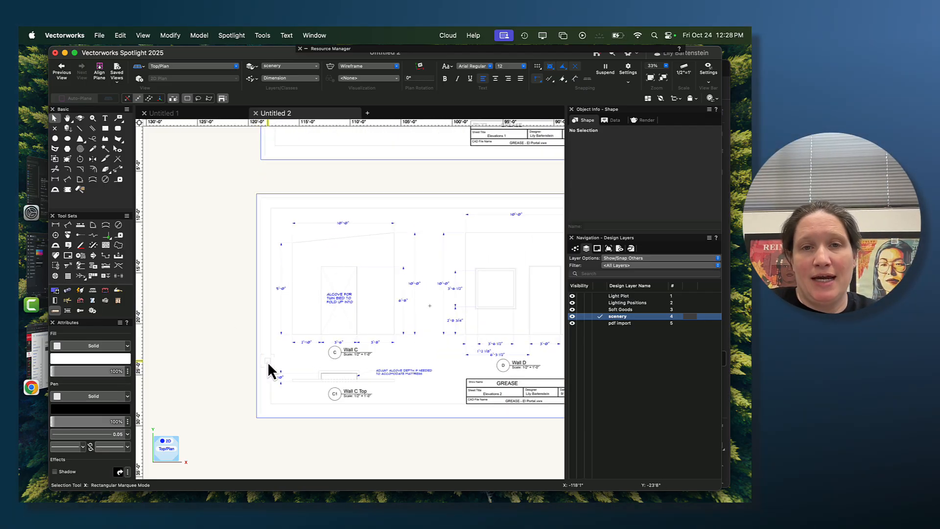
{"action": "middle_click_drag", "start_coordinate": [368, 271], "coordinate": [363, 309]}
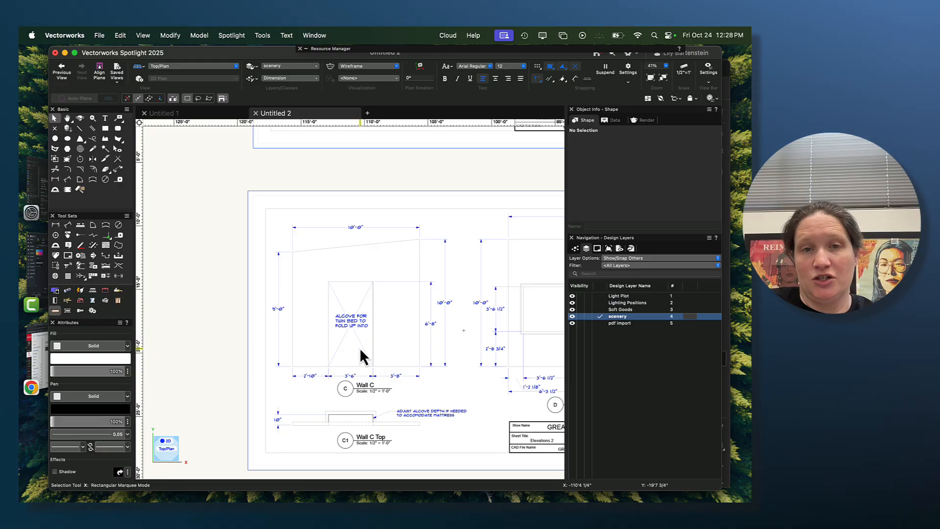
{"action": "scroll", "coordinate": [353, 340], "scroll_direction": "up", "scroll_amount": 5}
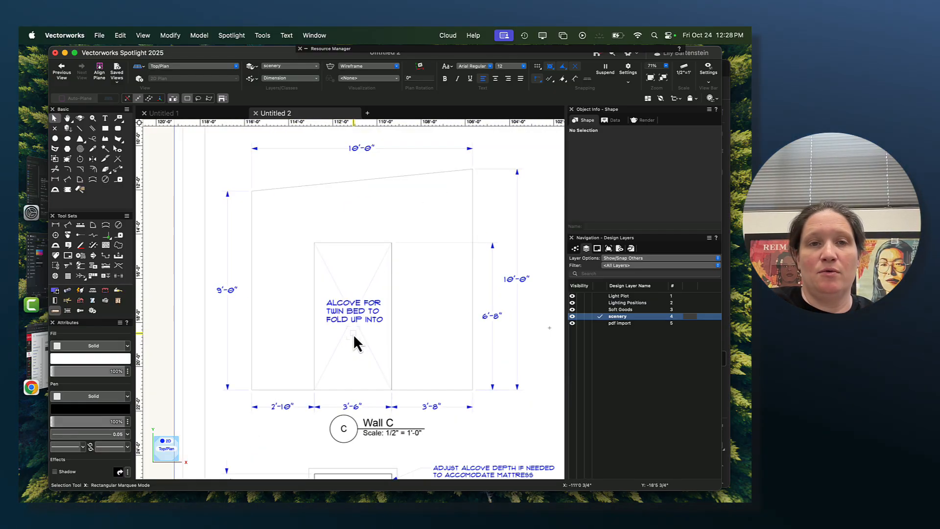
{"action": "left_click", "coordinate": [105, 128]}
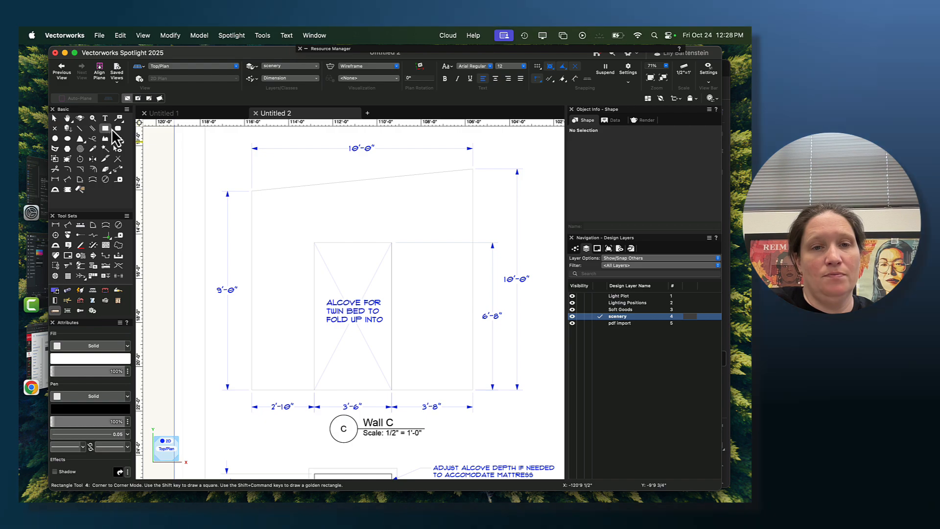
{"action": "left_click", "coordinate": [251, 390]}
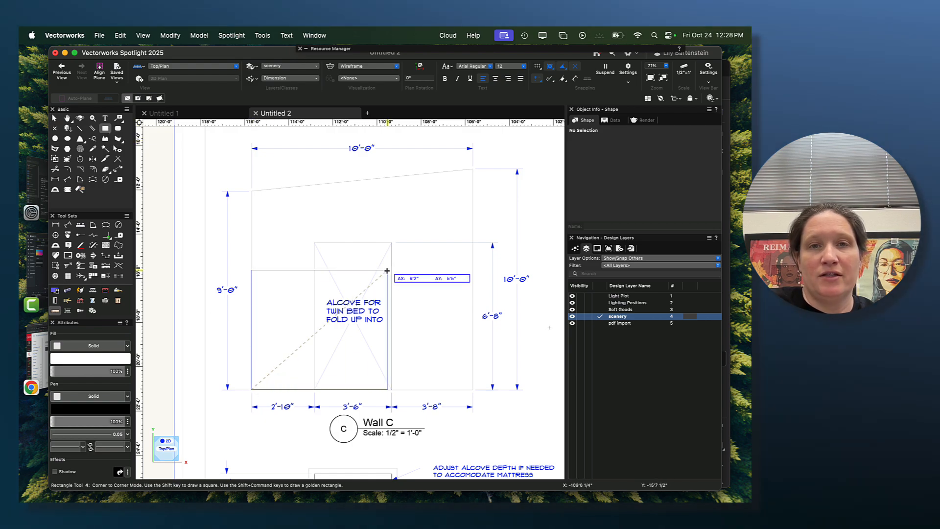
{"action": "left_click", "coordinate": [472, 190]}
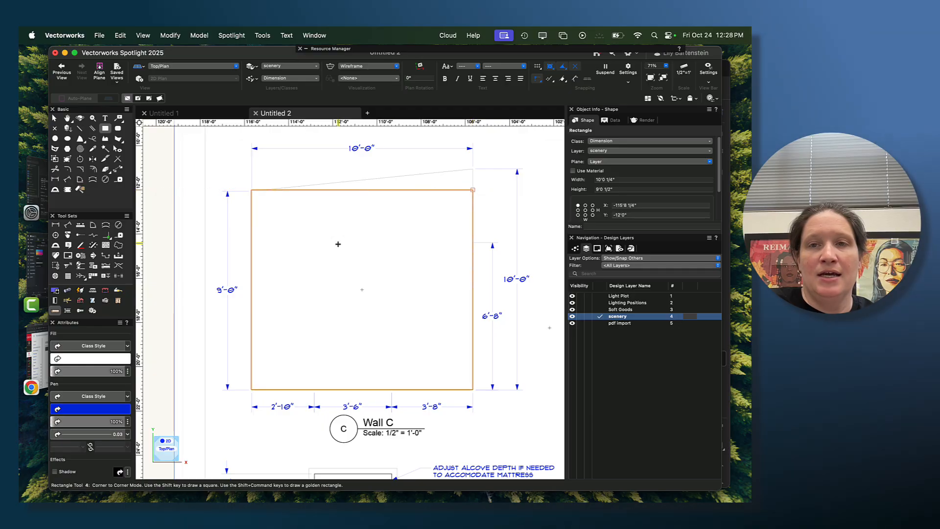
- Set the Wall C rectangle's width to 10'0" and its height to 9'0"
{"action": "left_click", "coordinate": [625, 180]}
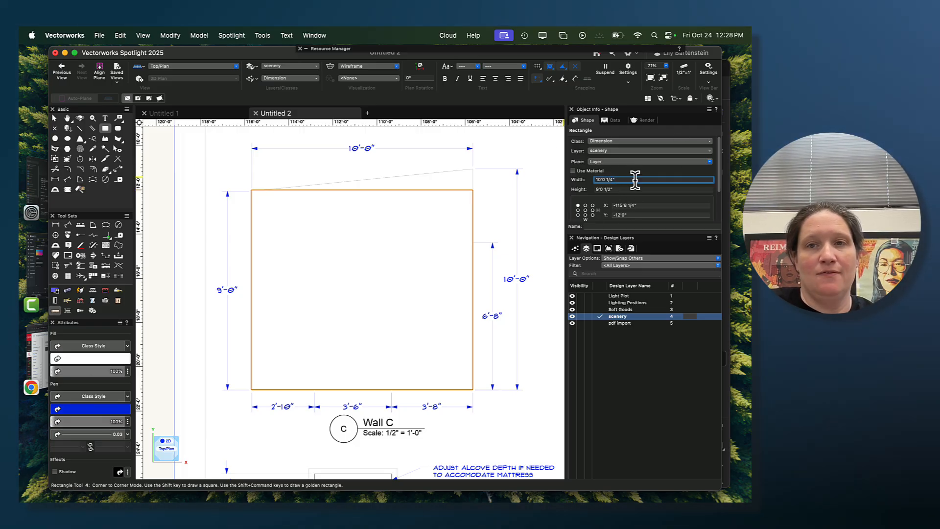
{"action": "key", "text": "BackSpace"}
{"action": "key", "text": "BackSpace"}
{"action": "key", "text": "BackSpace"}
{"action": "key", "text": "BackSpace"}
{"action": "key", "text": "BackSpace"}
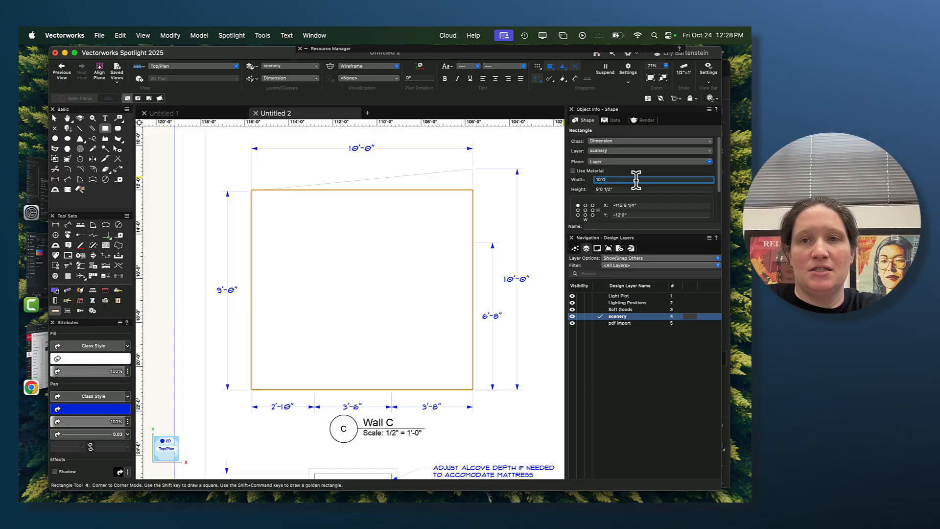
{"action": "key", "text": "Return"}
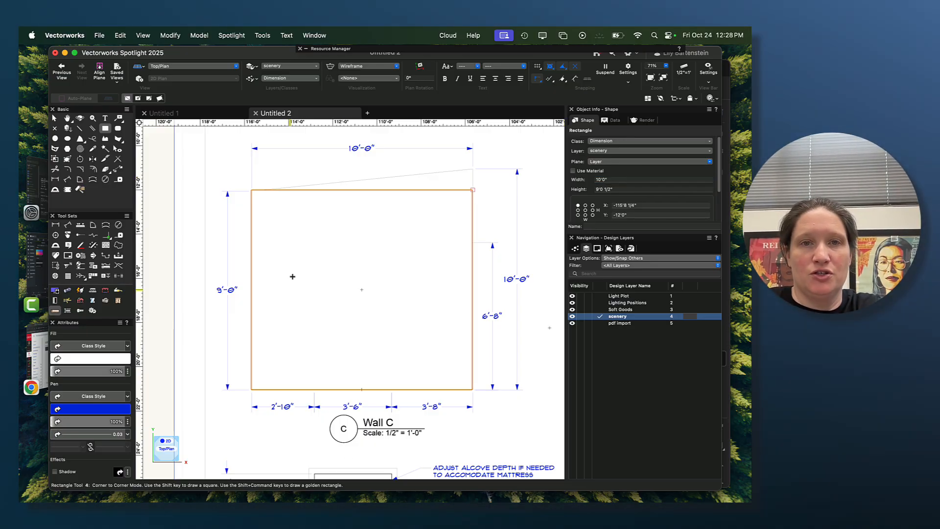
{"action": "left_click", "coordinate": [615, 188]}
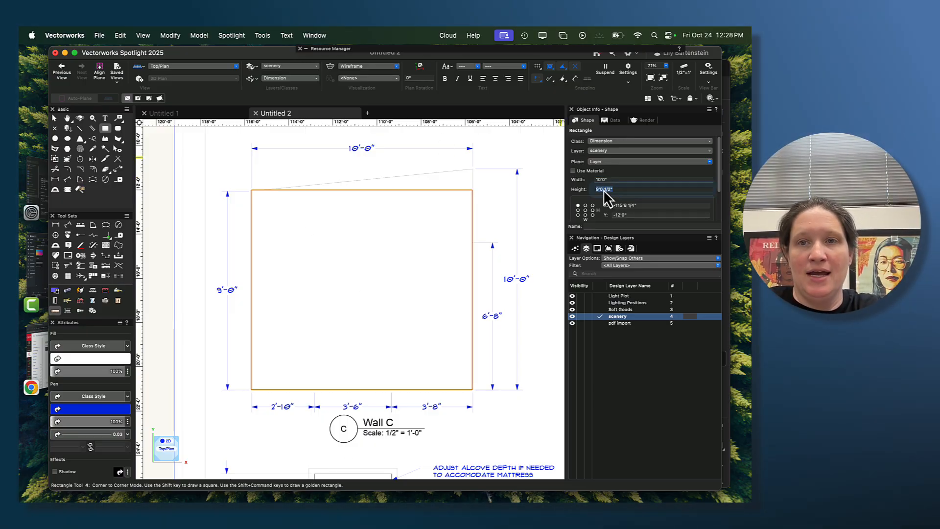
{"action": "type", "text": "9'0"}
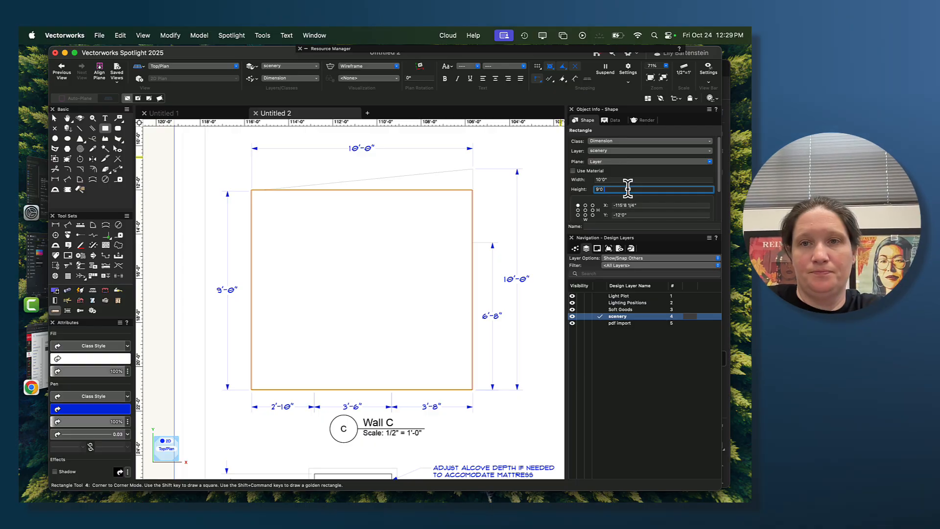
{"action": "key", "text": "Return"}
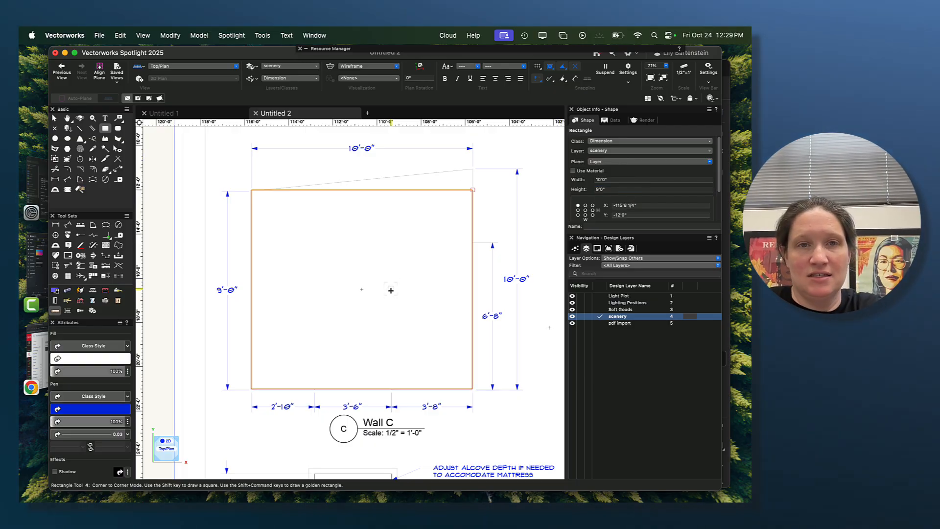
- Draw a 1'0" by 1'0" rectangle outward and upward from the wall rectangle's upper right corner
{"action": "left_click", "coordinate": [55, 119]}
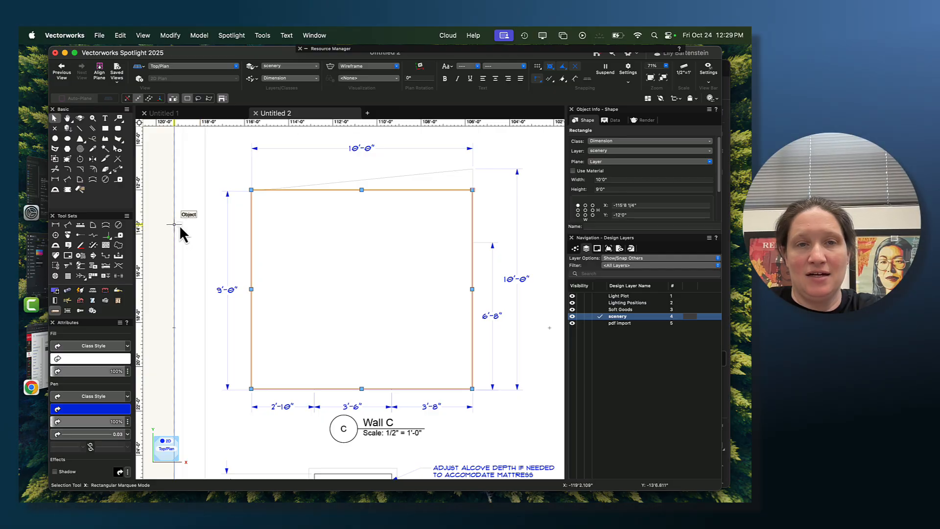
{"action": "left_click", "coordinate": [104, 128]}
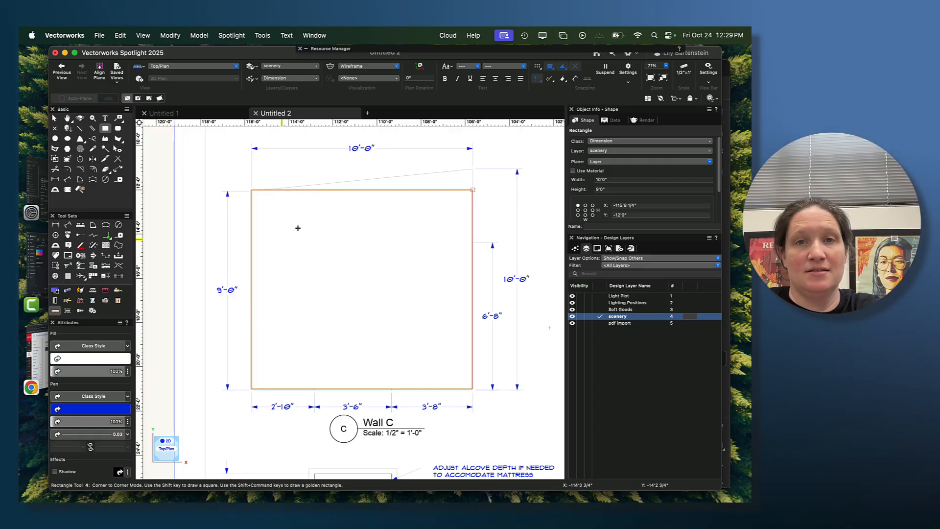
{"action": "left_click", "coordinate": [476, 189]}
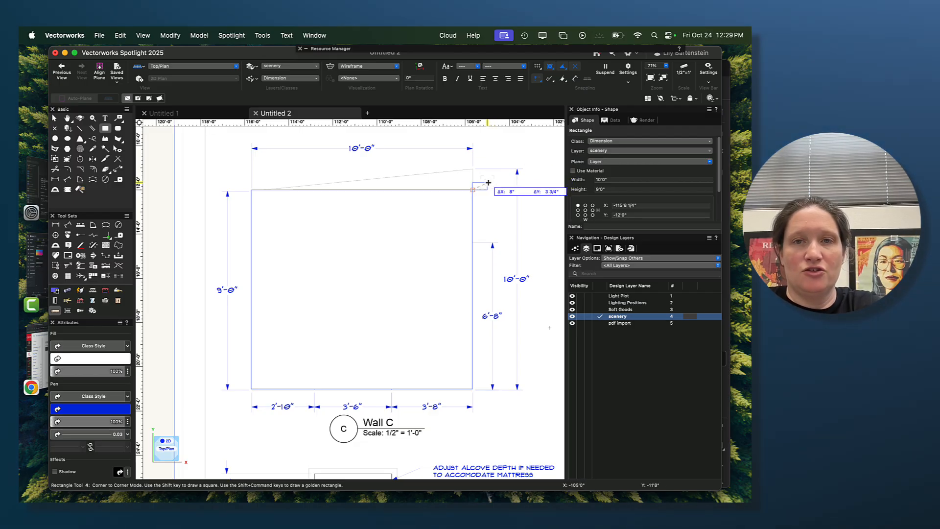
{"action": "key", "text": "Tab"}
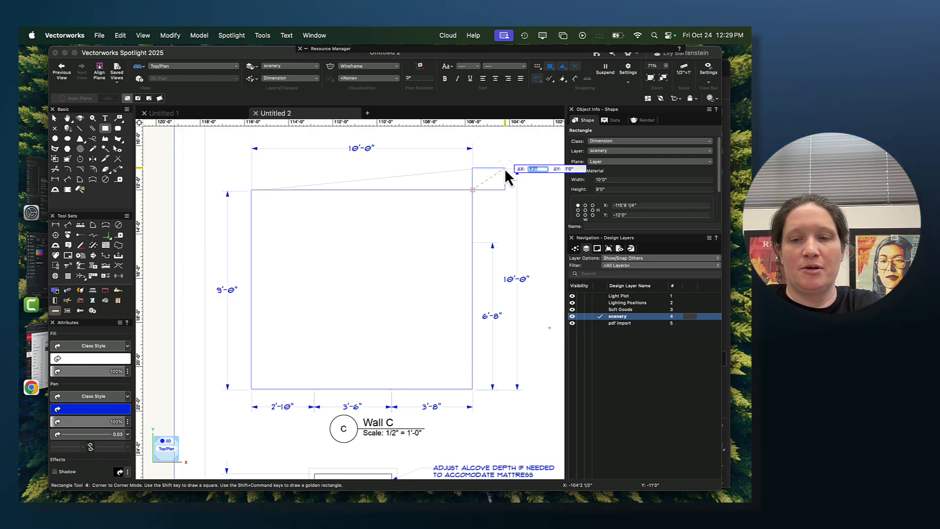
{"action": "type", "text": "1"}
{"action": "key", "text": "Tab"}
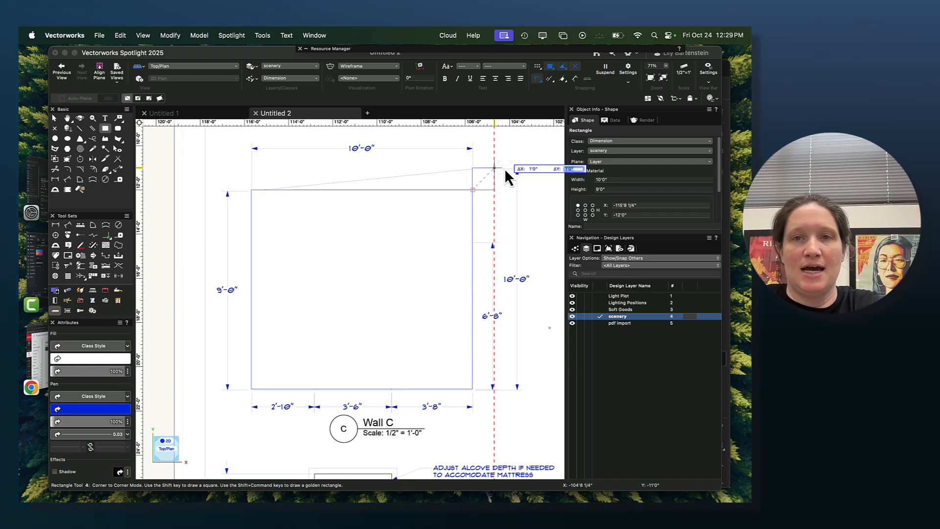
{"action": "type", "text": "1"}
{"action": "key", "text": "Tab"}
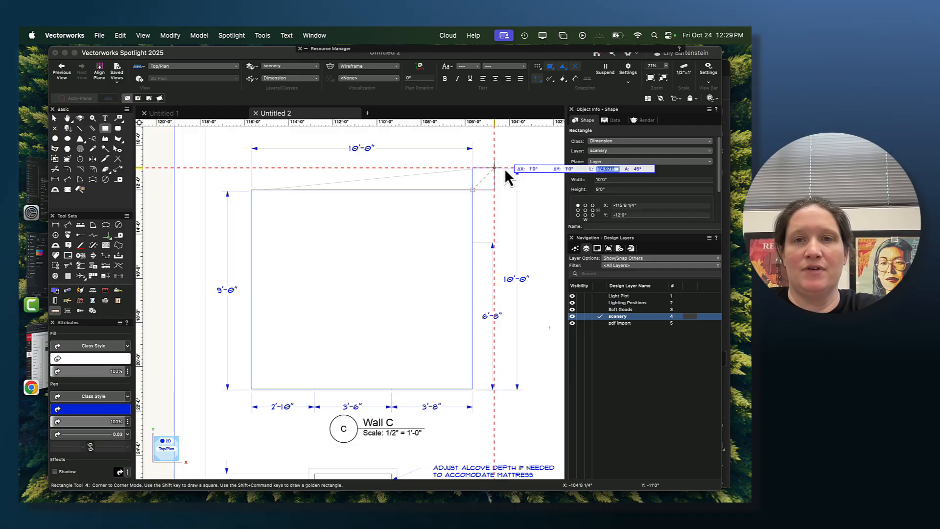
{"action": "key", "text": "Return"}
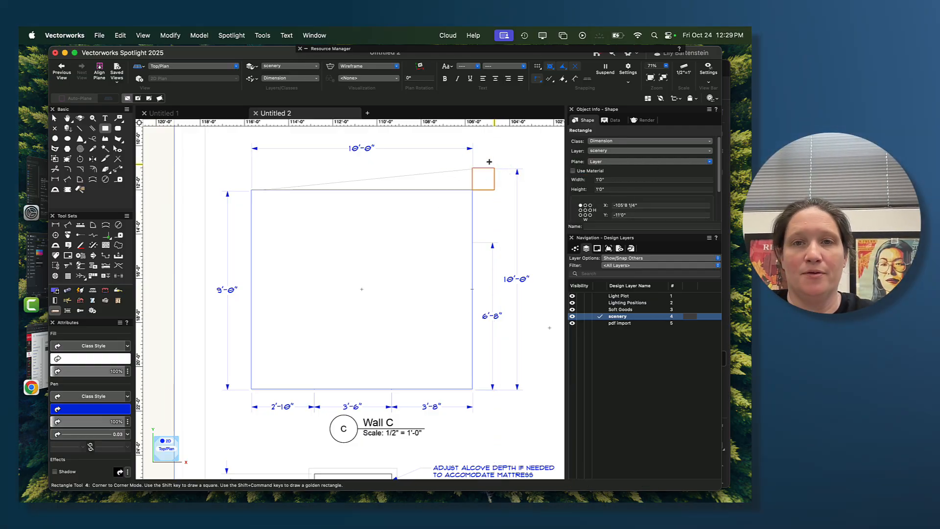
- Make None the active class and clear the selection of the two rectangles
{"action": "key", "text": "x"}
{"action": "left_click", "coordinate": [285, 212]}
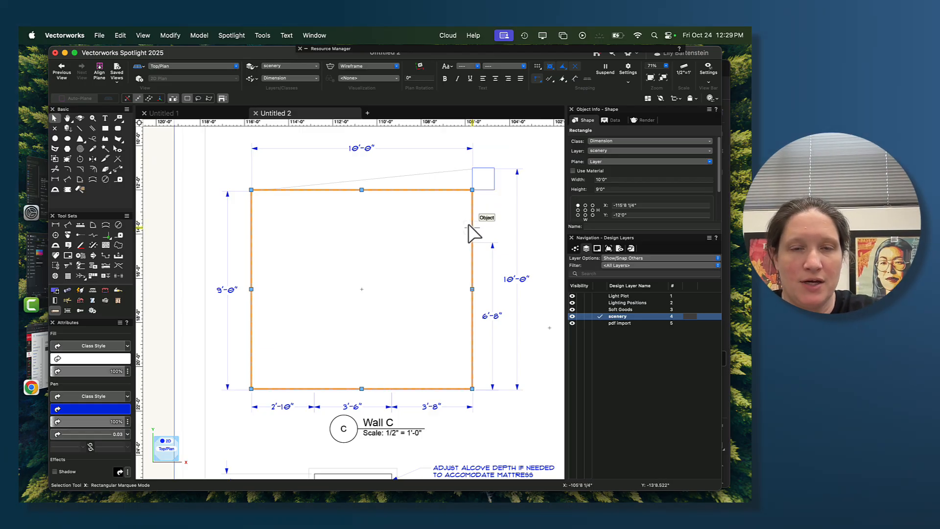
{"action": "left_click", "coordinate": [495, 254]}
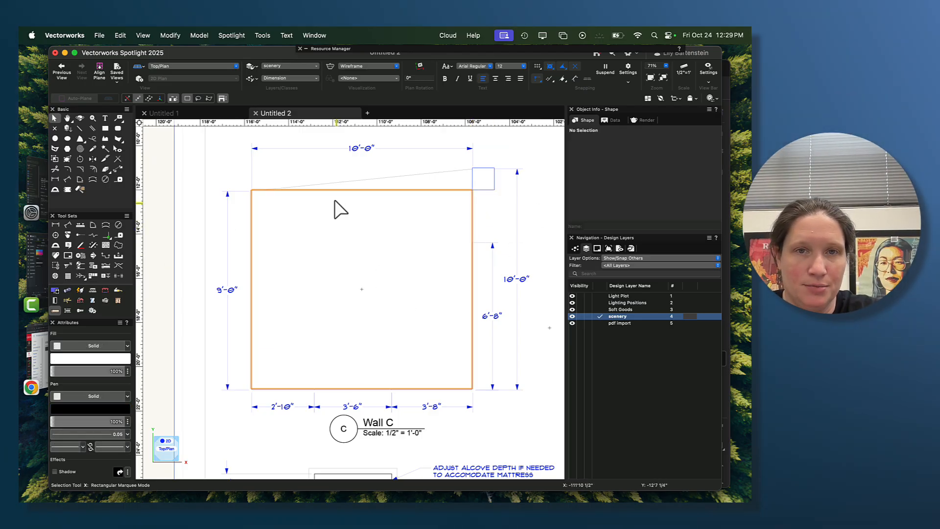
{"action": "left_click", "coordinate": [394, 205]}
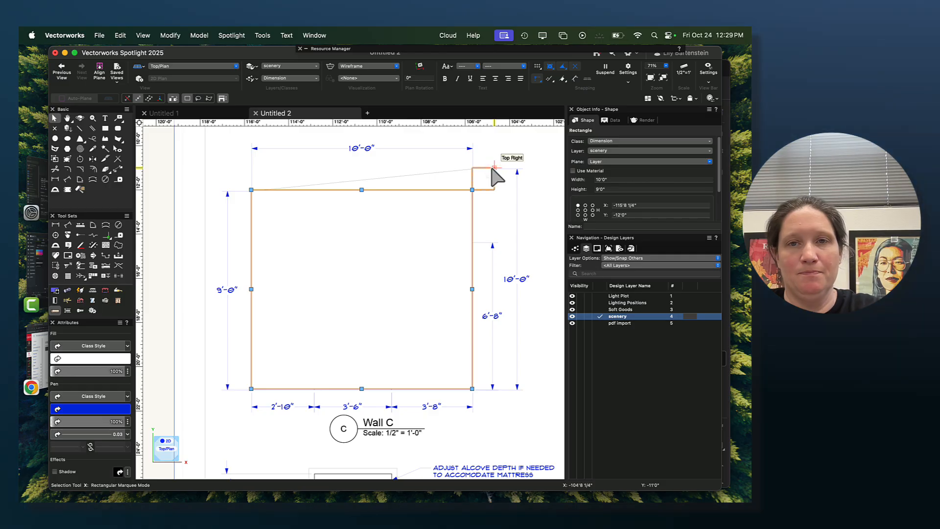
{"action": "left_click", "coordinate": [493, 169], "text": "shift"}
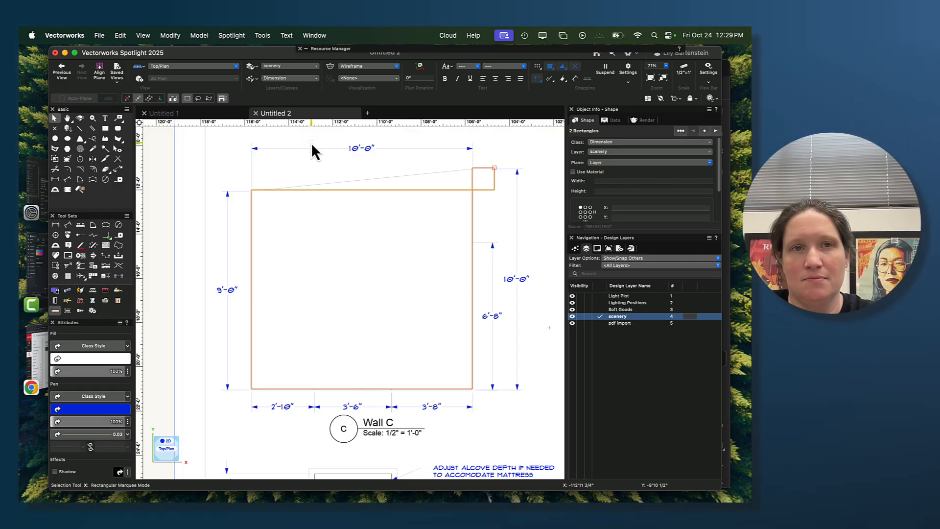
{"action": "left_click", "coordinate": [297, 77]}
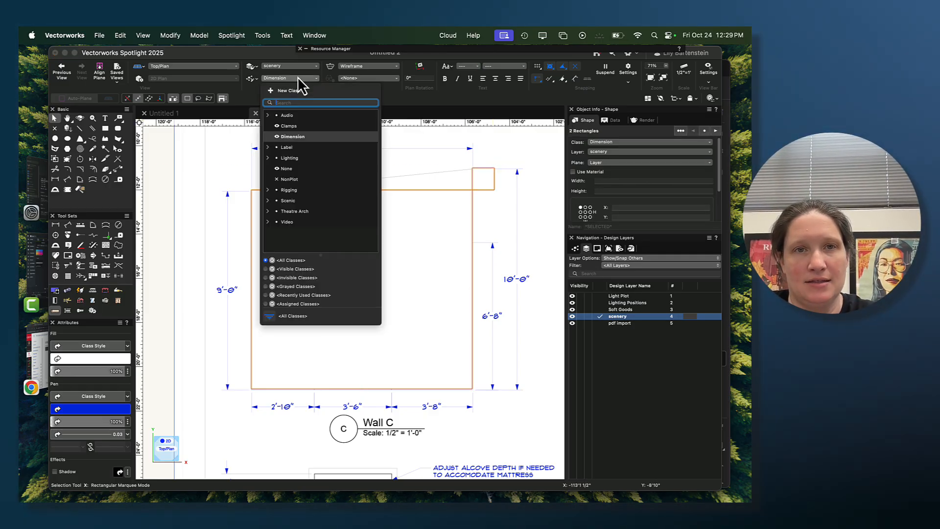
{"action": "left_click", "coordinate": [292, 169]}
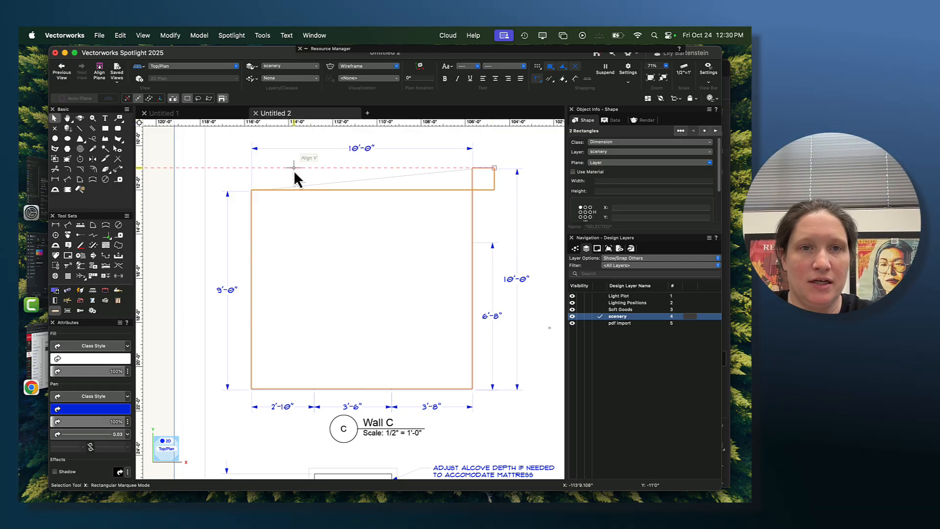
{"action": "left_click", "coordinate": [166, 234]}
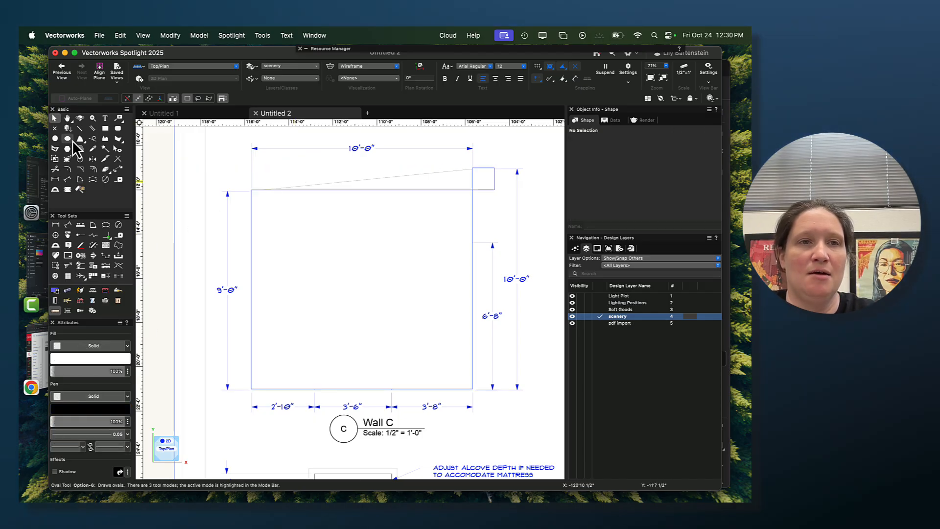
- Assign both the wall rectangle and the small square to the None class, then deselect them
{"action": "left_click", "coordinate": [104, 129]}
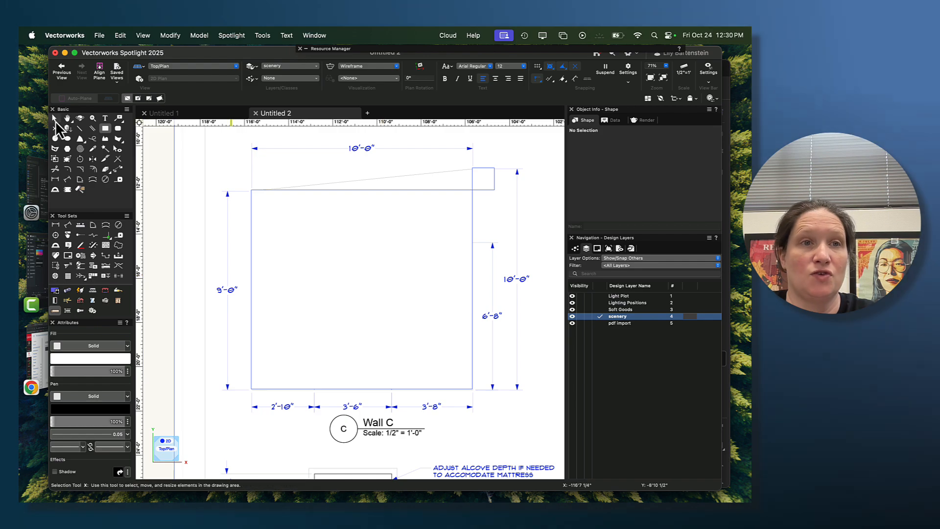
{"action": "key", "text": "x"}
{"action": "left_click", "coordinate": [427, 204]}
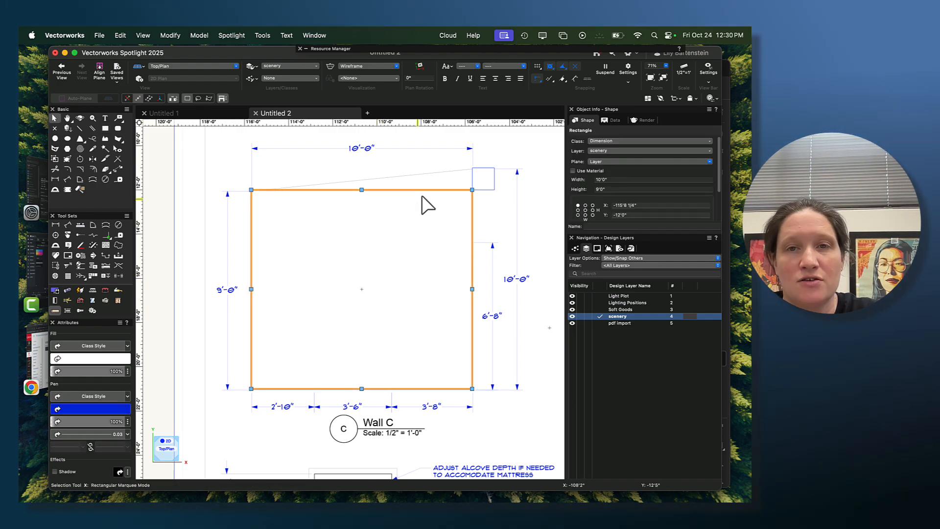
{"action": "left_click", "coordinate": [483, 189], "text": "shift"}
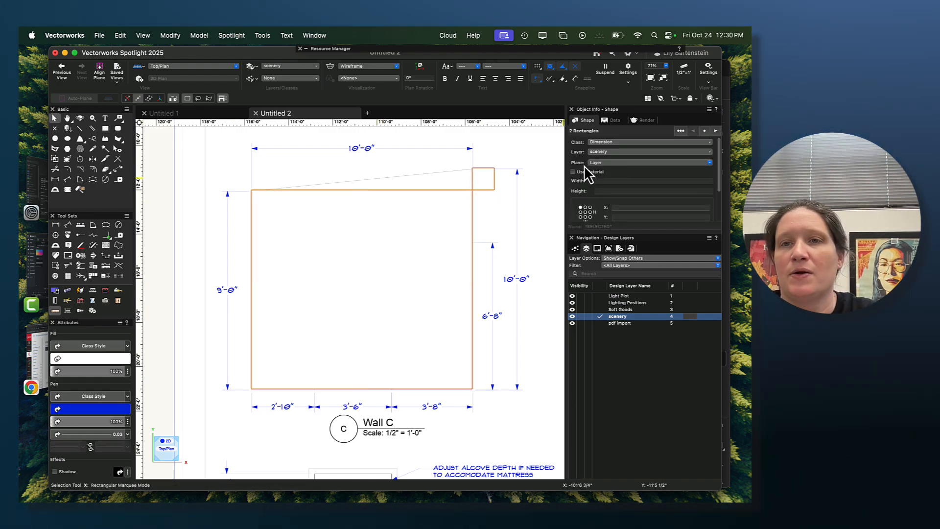
{"action": "left_click", "coordinate": [621, 143]}
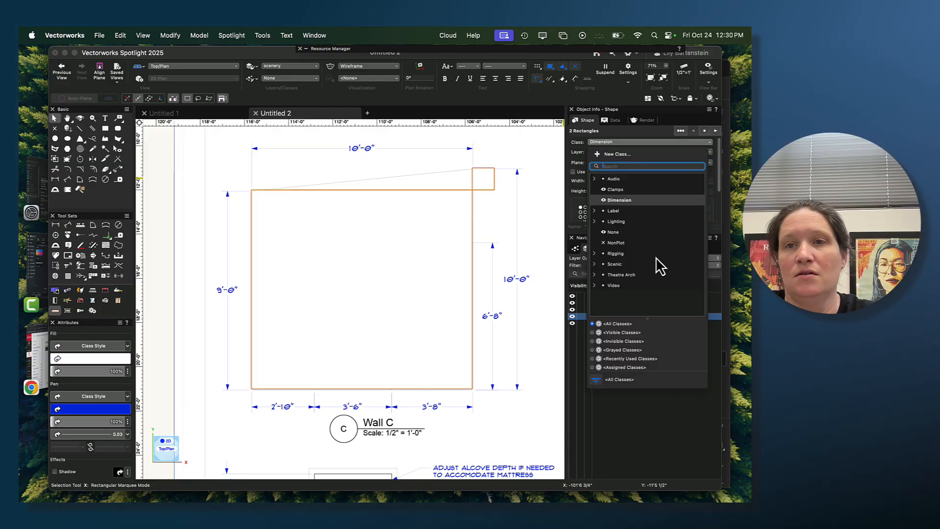
{"action": "left_click", "coordinate": [622, 233]}
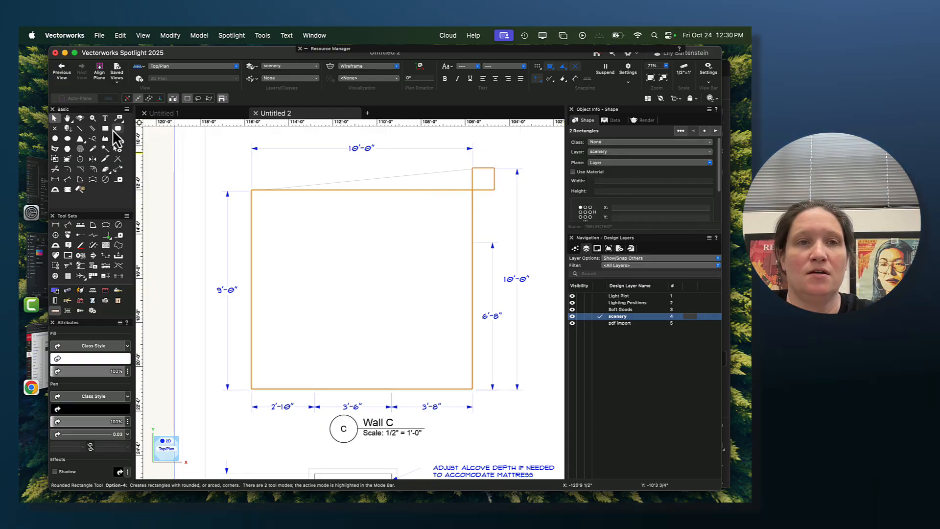
{"action": "left_click", "coordinate": [161, 199]}
- Reshape the wall rectangle by moving its upper right corner up to the small square's upper left corner, forming the sloped top edge
{"action": "left_click", "coordinate": [426, 218]}
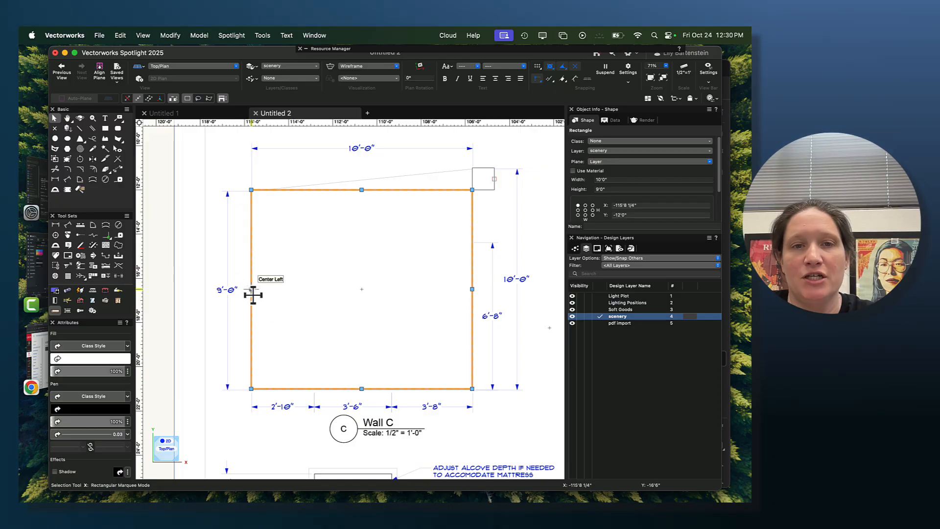
{"action": "double_click", "coordinate": [439, 190]}
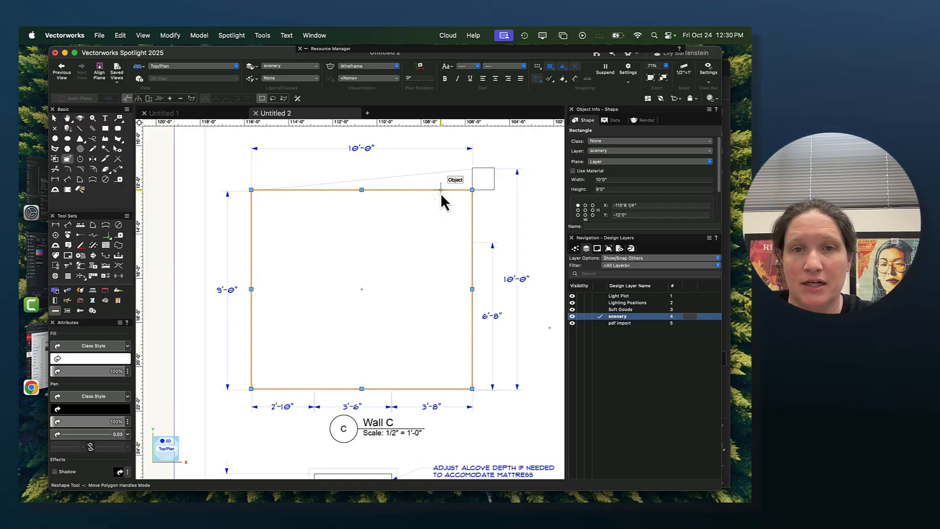
{"action": "key", "text": "x"}
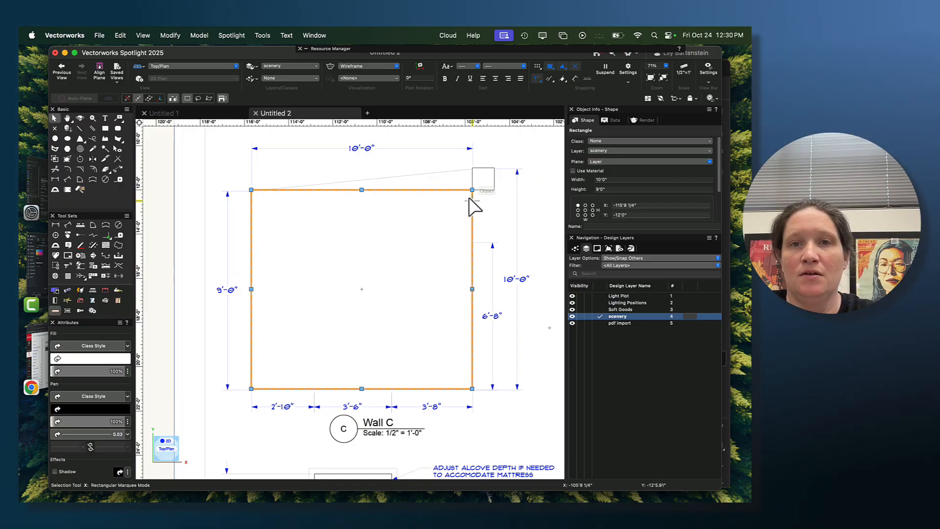
{"action": "double_click", "coordinate": [465, 190]}
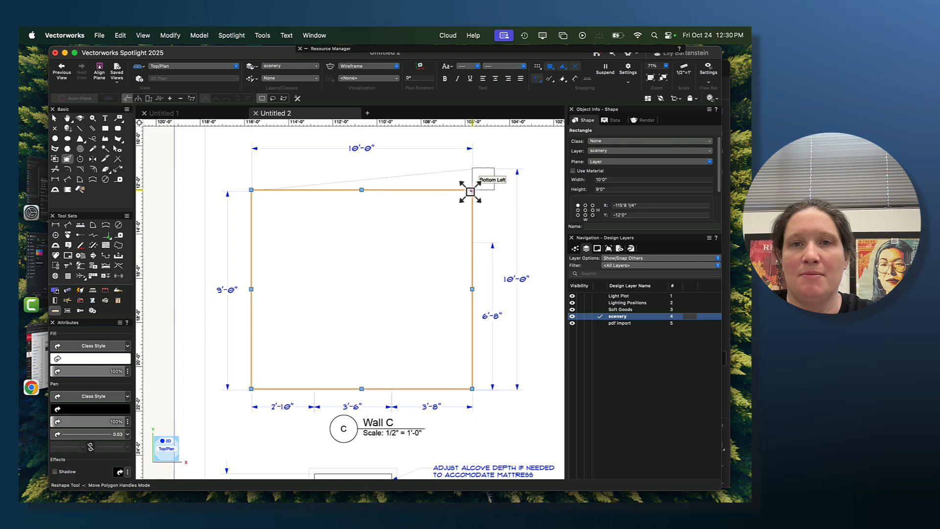
{"action": "key", "text": "x"}
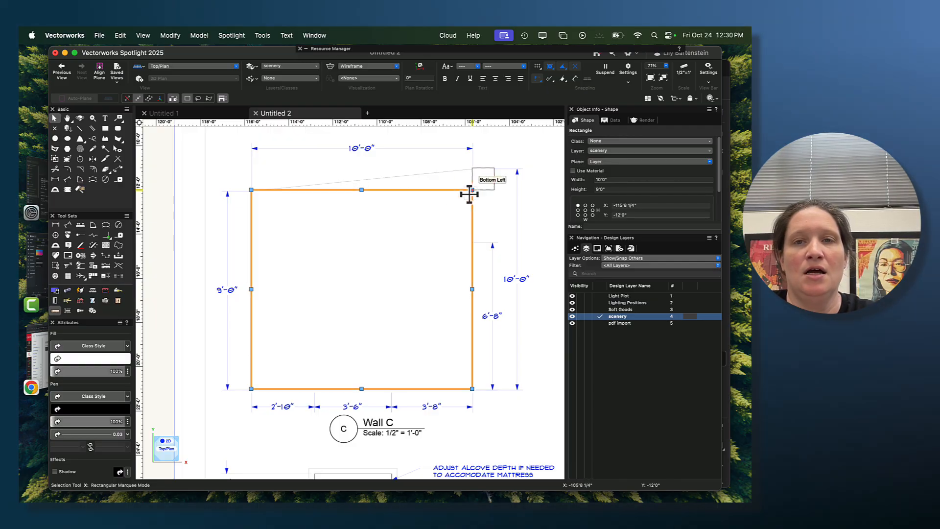
{"action": "key", "text": "n"}
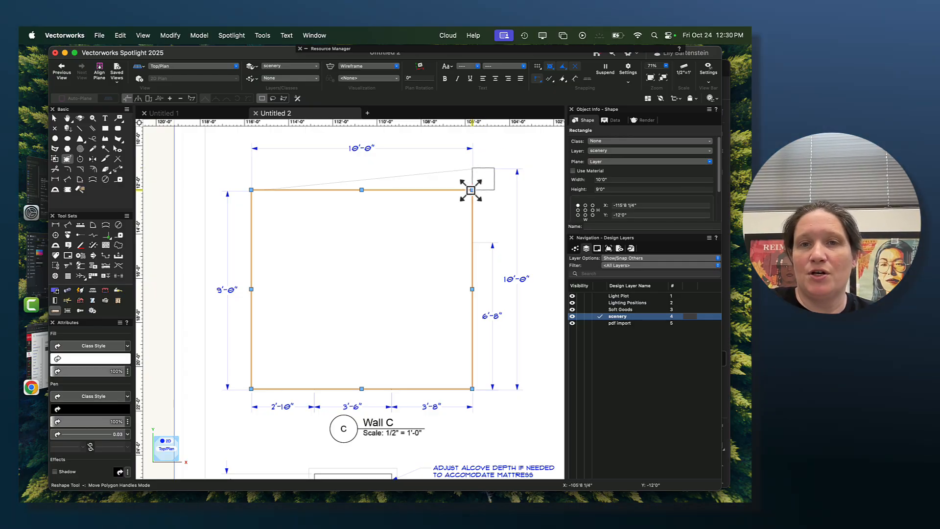
{"action": "left_click_drag", "start_coordinate": [472, 189], "coordinate": [472, 168]}
{"action": "key", "text": "x"}
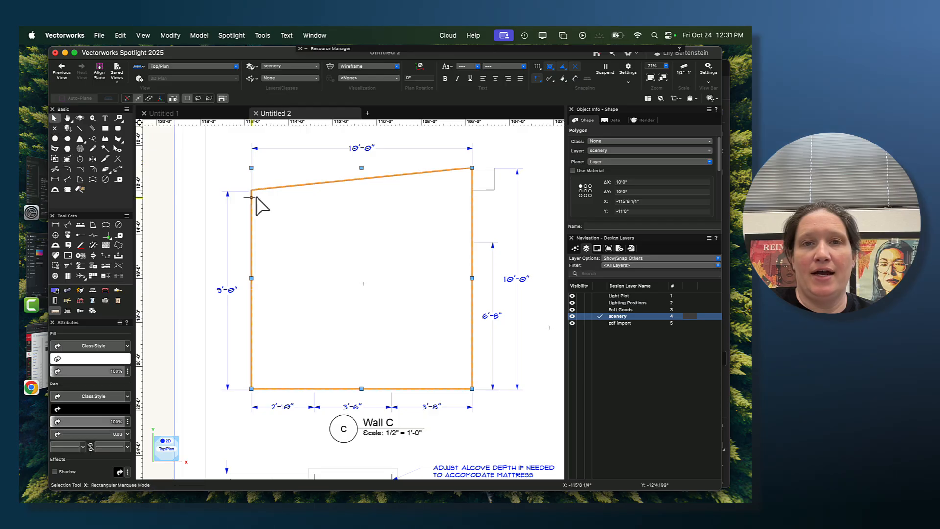
- Delete the small helper square and move the Wall C polygon off the PDF page to the empty area on its left
{"action": "left_click", "coordinate": [480, 184]}
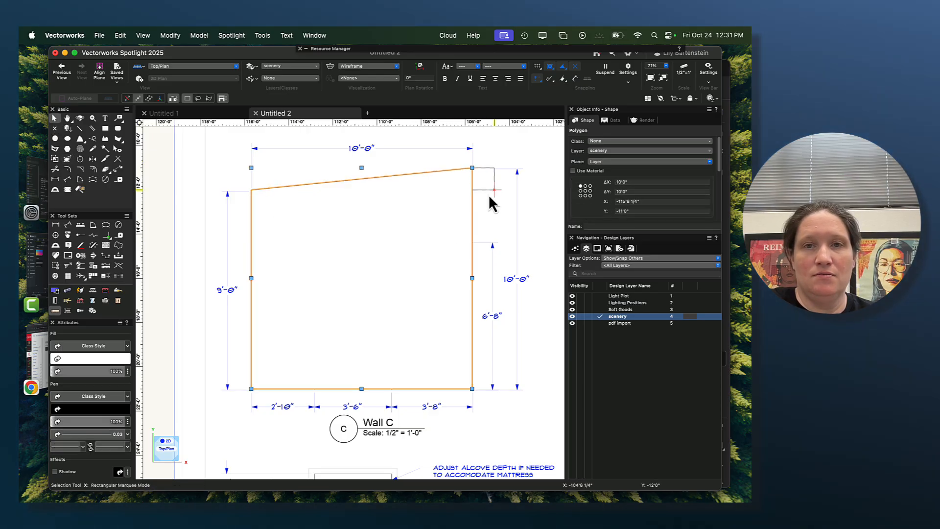
{"action": "key", "text": "Delete"}
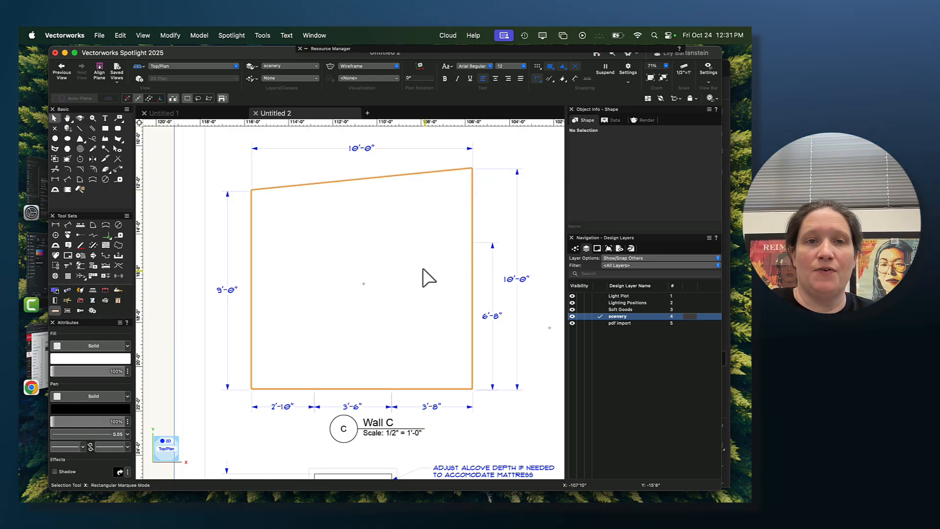
{"action": "scroll", "coordinate": [420, 289], "scroll_direction": "down", "scroll_amount": 5}
{"action": "left_click_drag", "start_coordinate": [418, 299], "coordinate": [271, 296]}
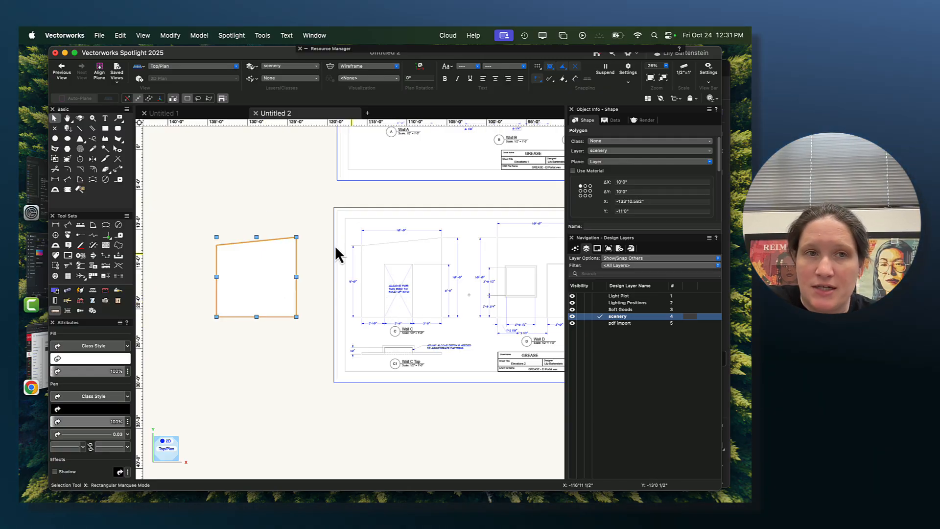
- Draw a 3'6" wide by 6'8" high rectangle for the alcove opening in the empty area below the Wall C polygon
{"action": "left_click", "coordinate": [104, 128]}
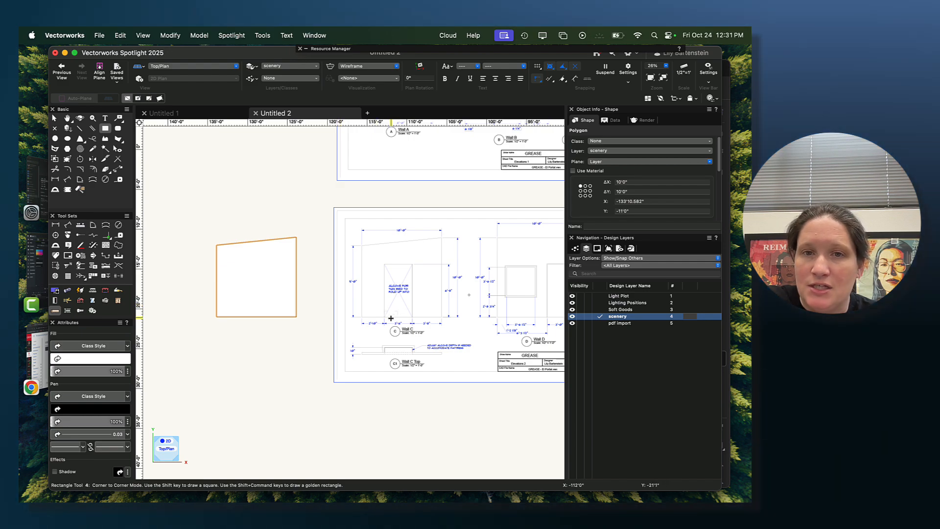
{"action": "left_click", "coordinate": [246, 390]}
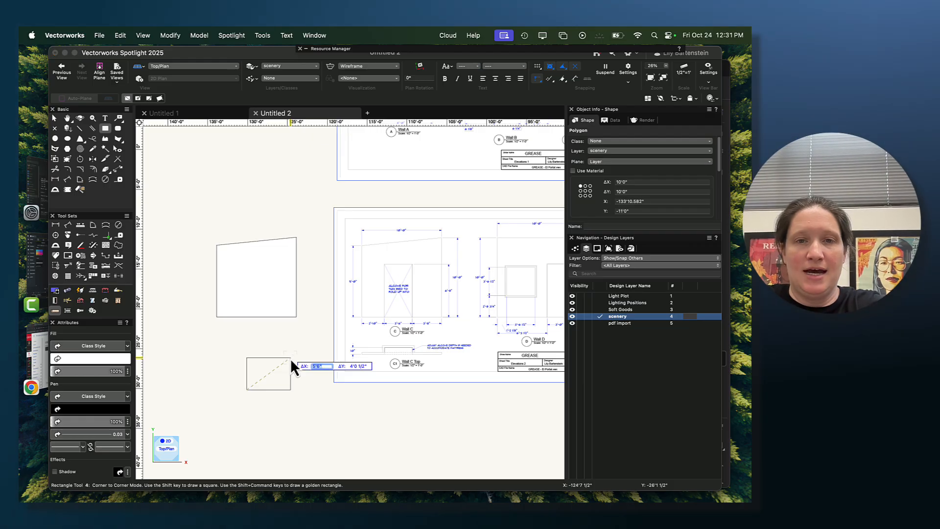
{"action": "type", "text": "3'6"}
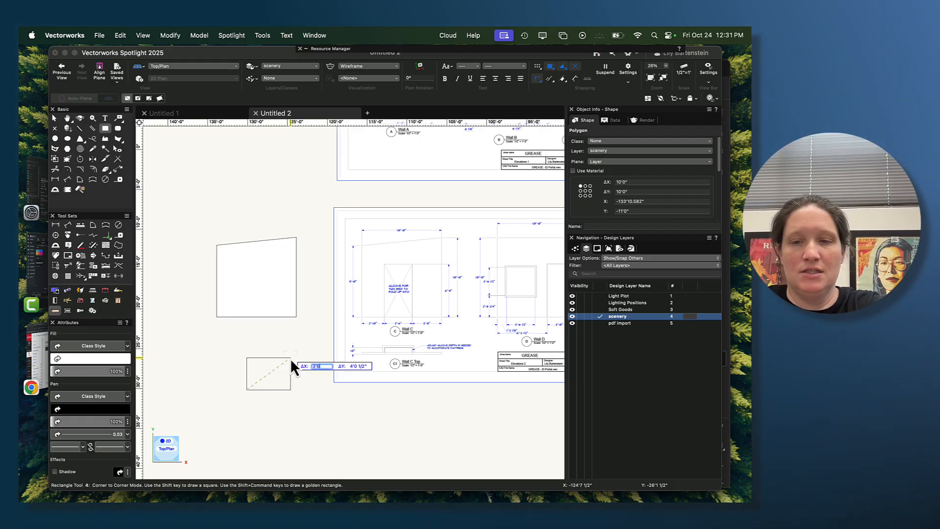
{"action": "key", "text": "Tab"}
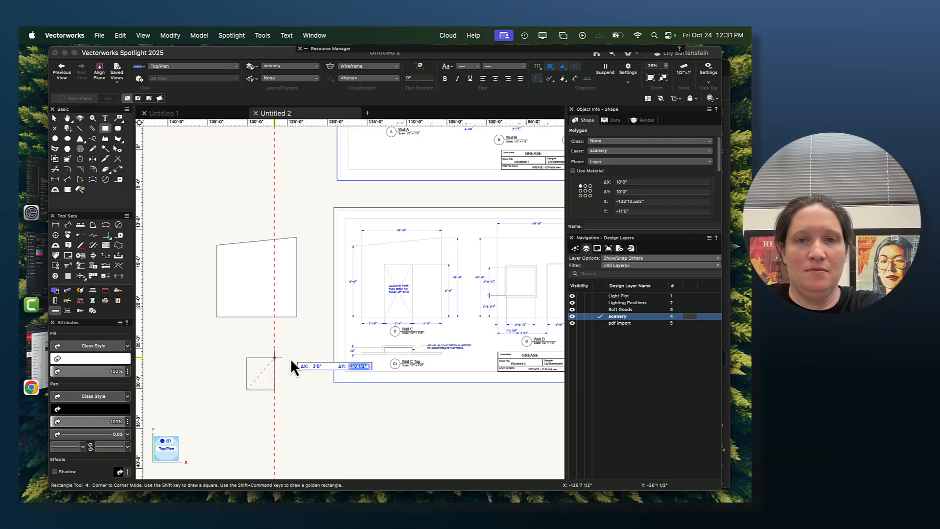
{"action": "type", "text": "6'8"}
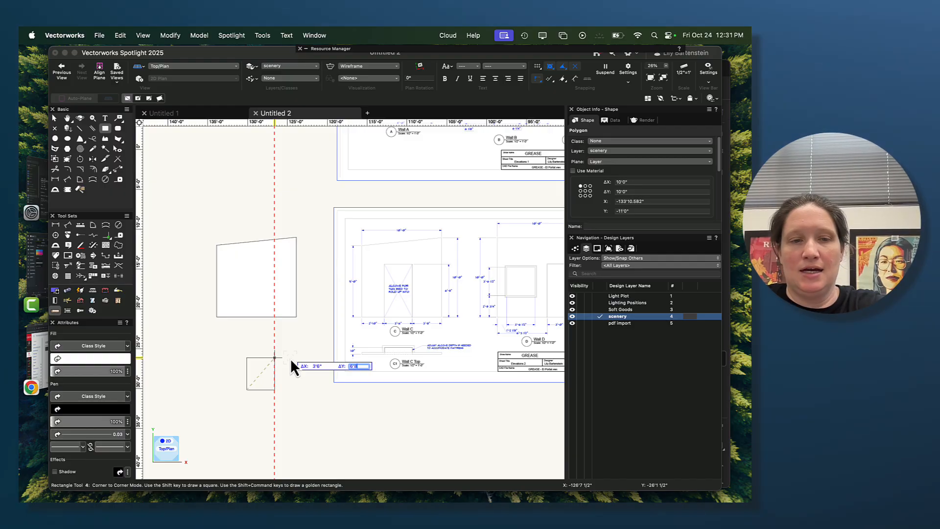
{"action": "key", "text": "Tab"}
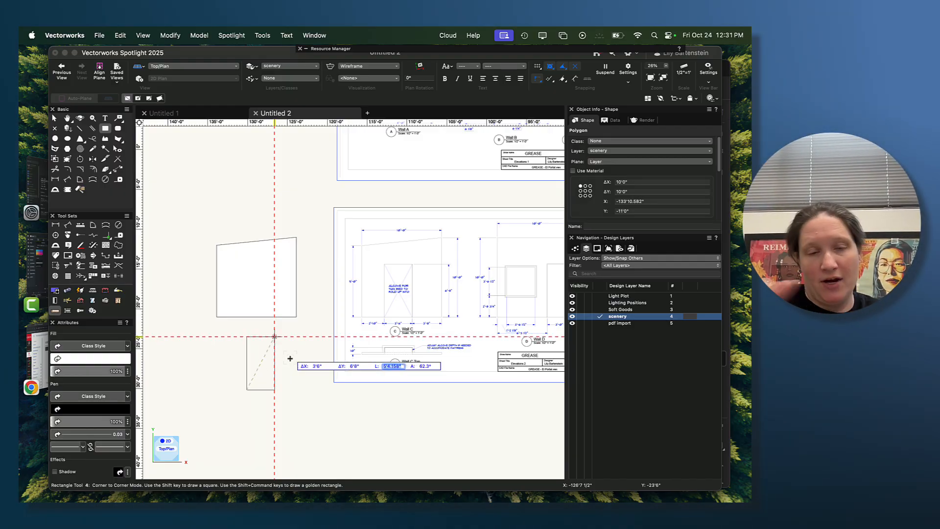
{"action": "key", "text": "Return"}
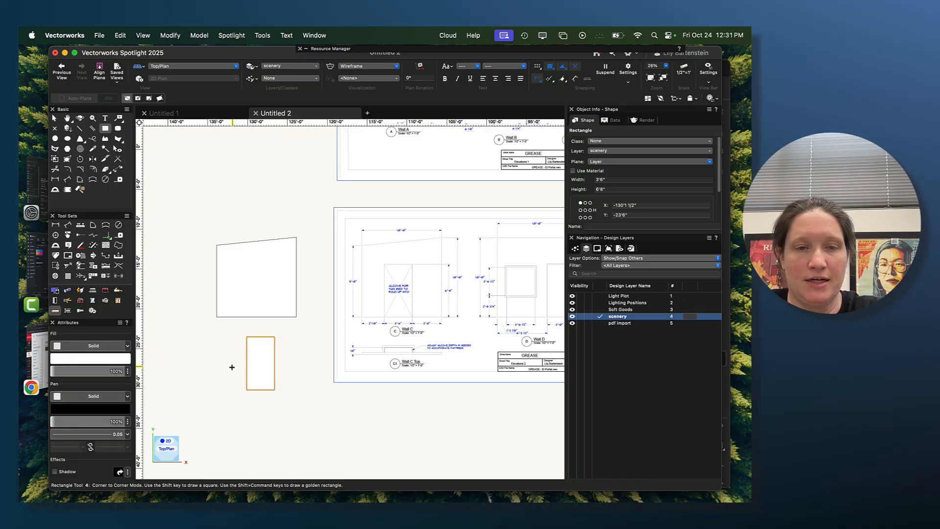
- Move the opening rectangle so its bottom left corner snaps to the bottom left corner of the Wall C polygon
{"action": "scroll", "coordinate": [232, 367], "scroll_direction": "up", "scroll_amount": 1}
{"action": "key", "text": "x"}
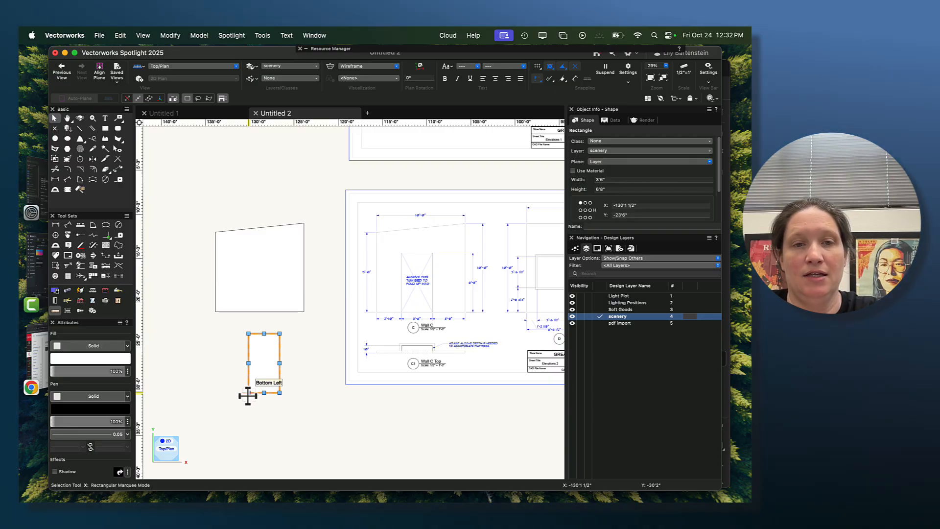
{"action": "left_click_drag", "start_coordinate": [248, 392], "coordinate": [201, 403]}
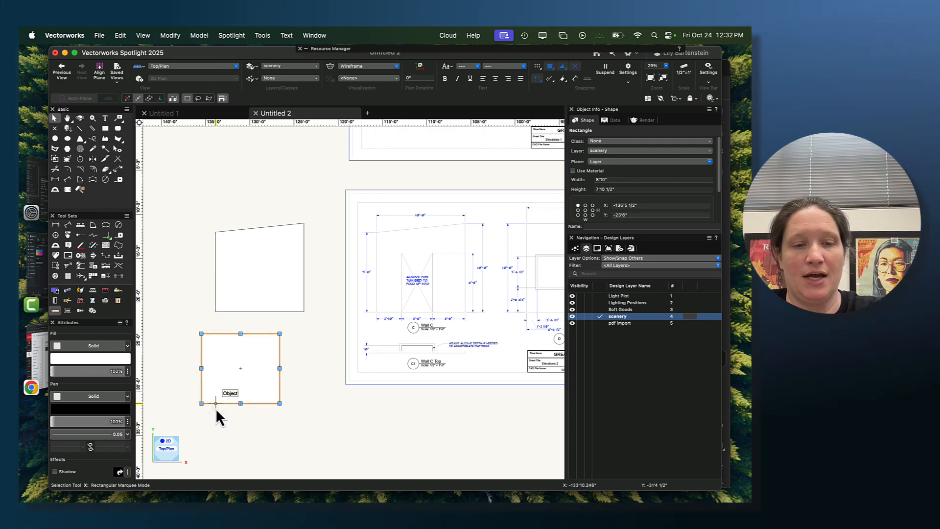
{"action": "key", "text": "super+z"}
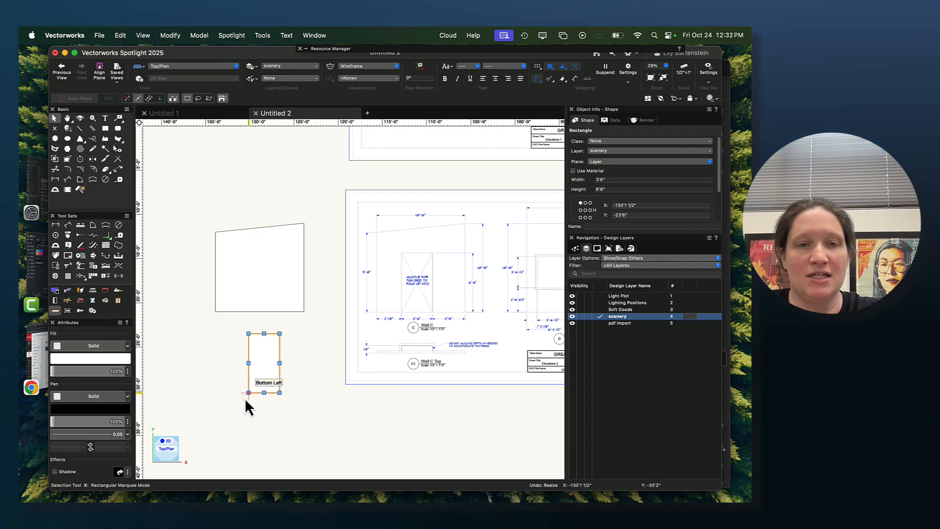
{"action": "left_click_drag", "start_coordinate": [248, 392], "coordinate": [214, 315]}
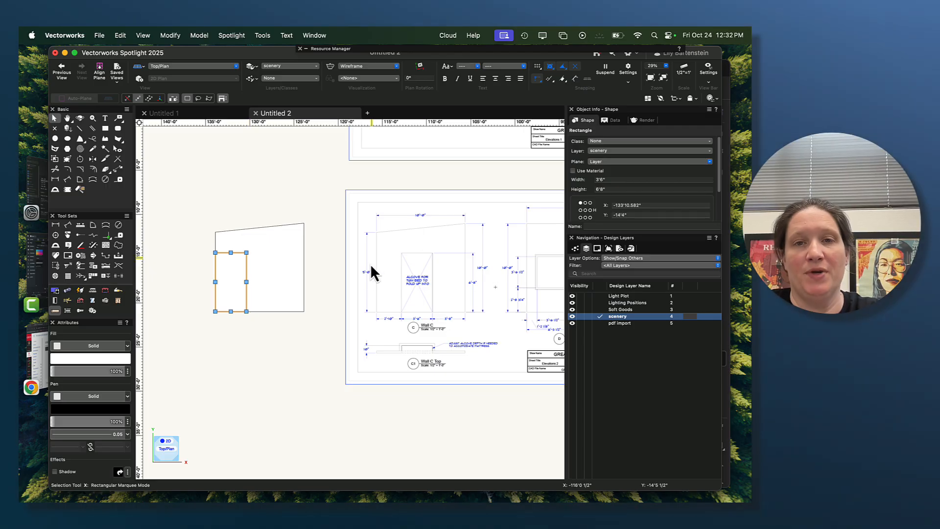
- Move the opening rectangle with an X offset of 2'10" to position it within Wall C, and deselect it
{"action": "scroll", "coordinate": [184, 280], "scroll_direction": "up", "scroll_amount": 1}
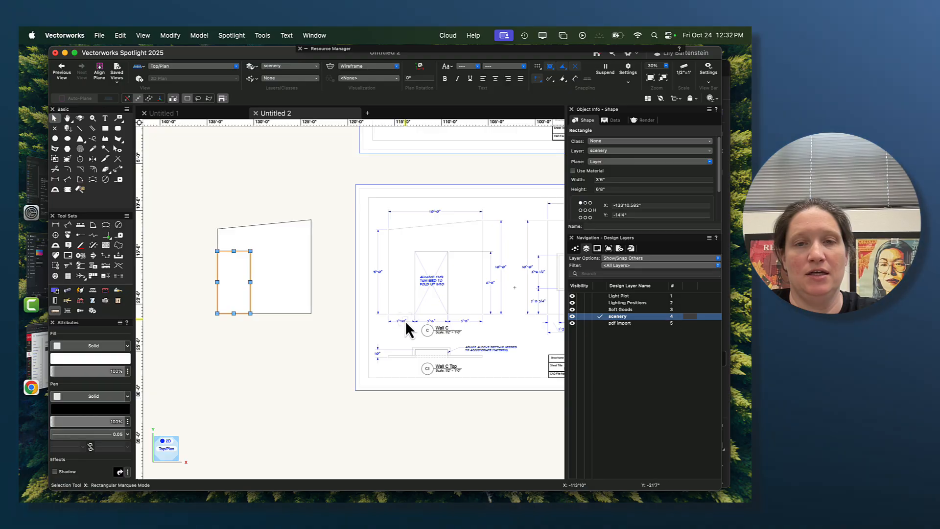
{"action": "scroll", "coordinate": [377, 325], "scroll_direction": "up", "scroll_amount": 1}
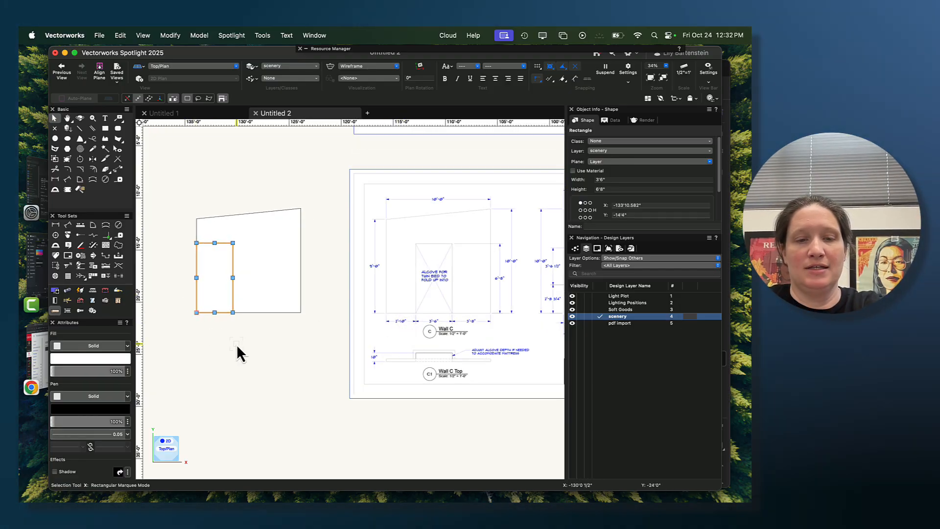
{"action": "key", "text": "super+m"}
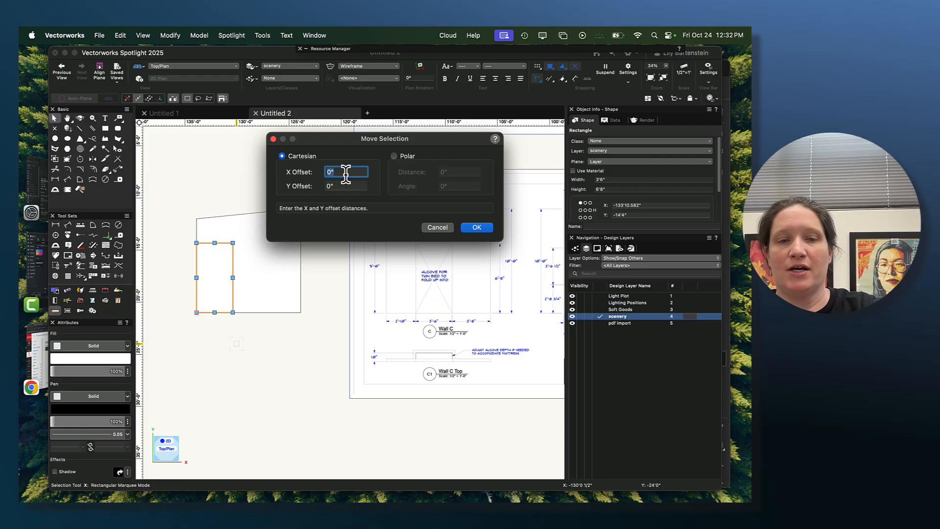
{"action": "type", "text": "2'"}
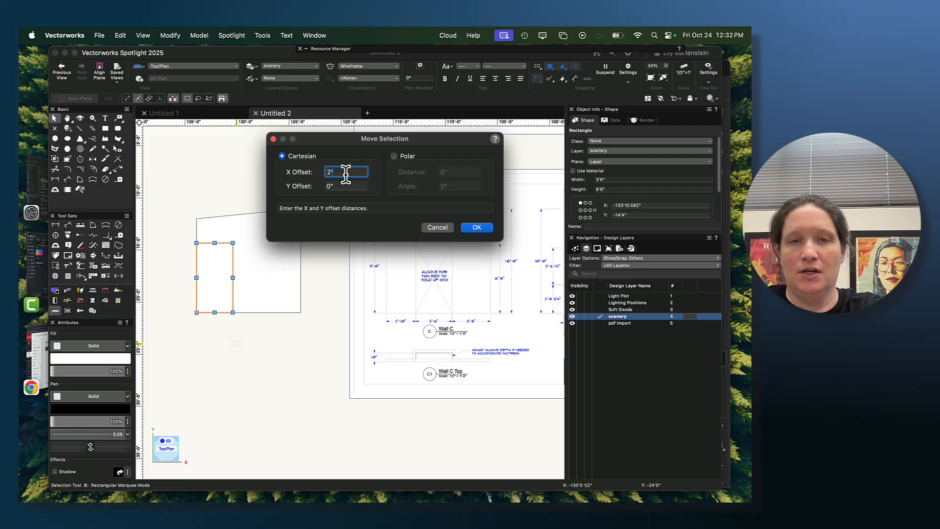
{"action": "type", "text": "10\""}
{"action": "key", "text": "Return"}
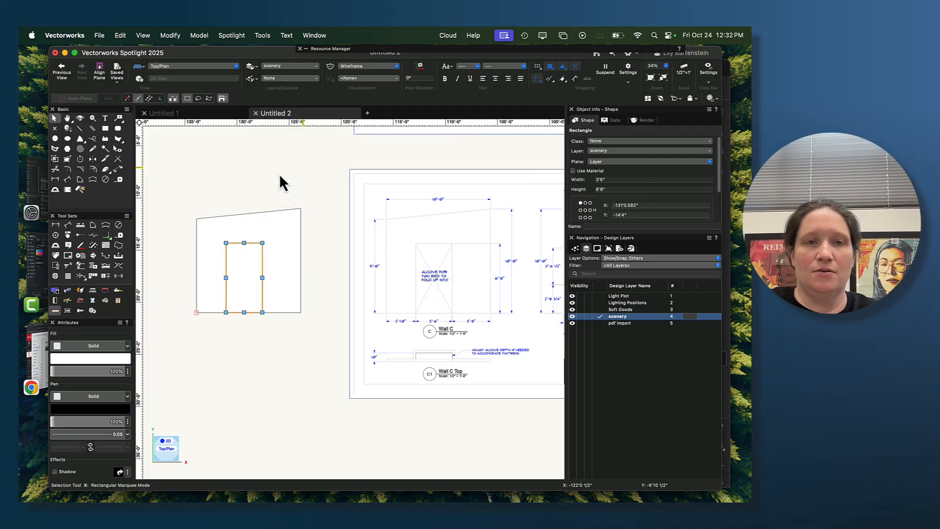
{"action": "left_click", "coordinate": [210, 373]}
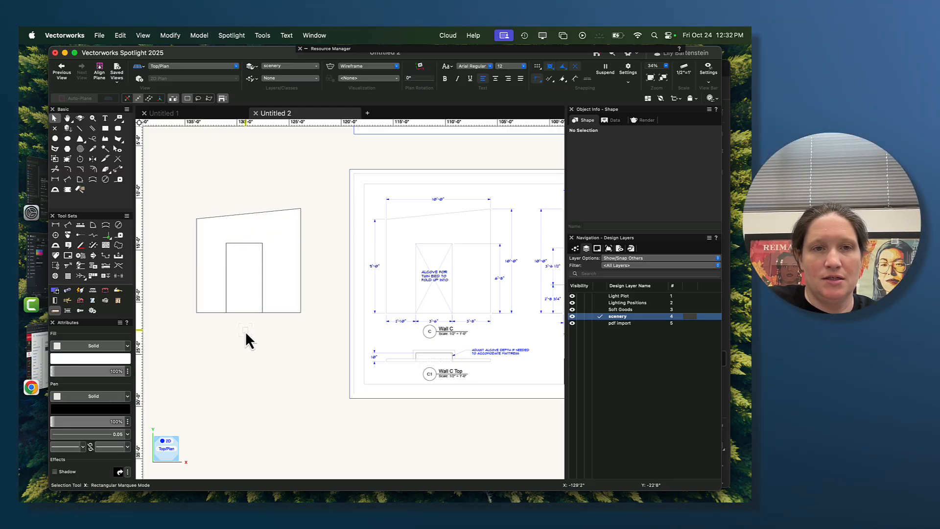
- Clip the opening rectangle out of the Wall C polygon with Clip Surface and delete the leftover rectangle
{"action": "left_click_drag", "start_coordinate": [186, 176], "coordinate": [316, 354]}
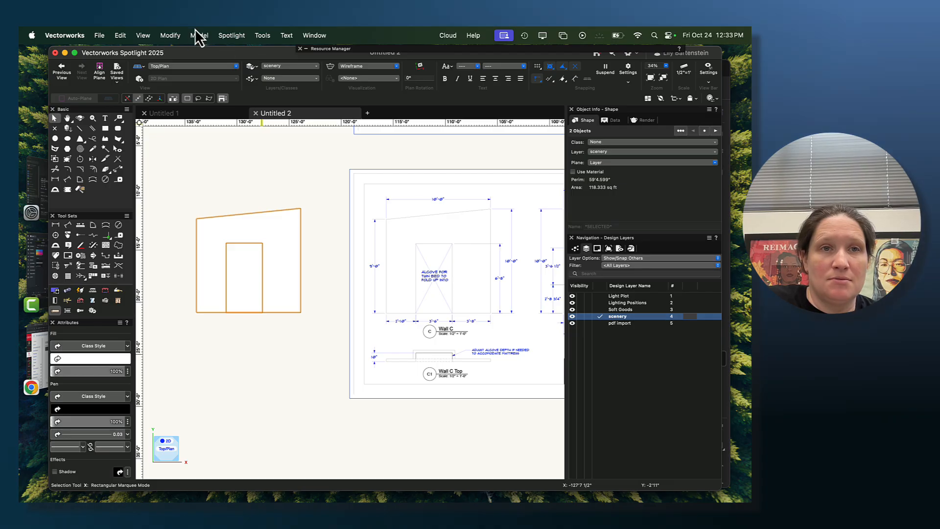
{"action": "left_click", "coordinate": [171, 36]}
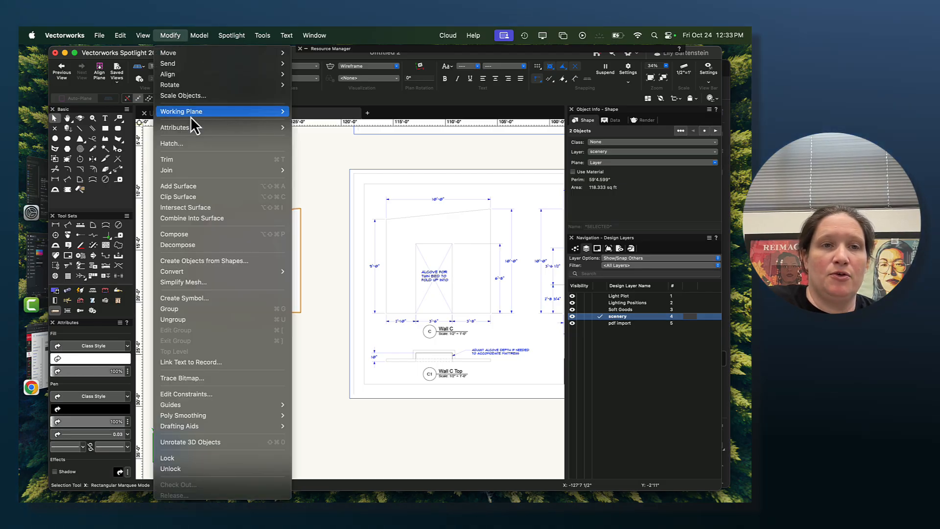
{"action": "left_click", "coordinate": [204, 197]}
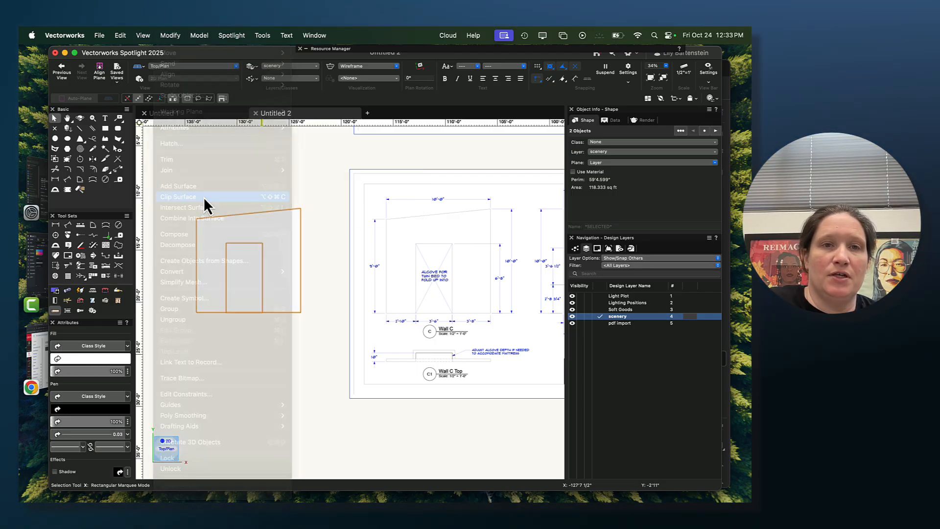
{"action": "key", "text": "Delete"}
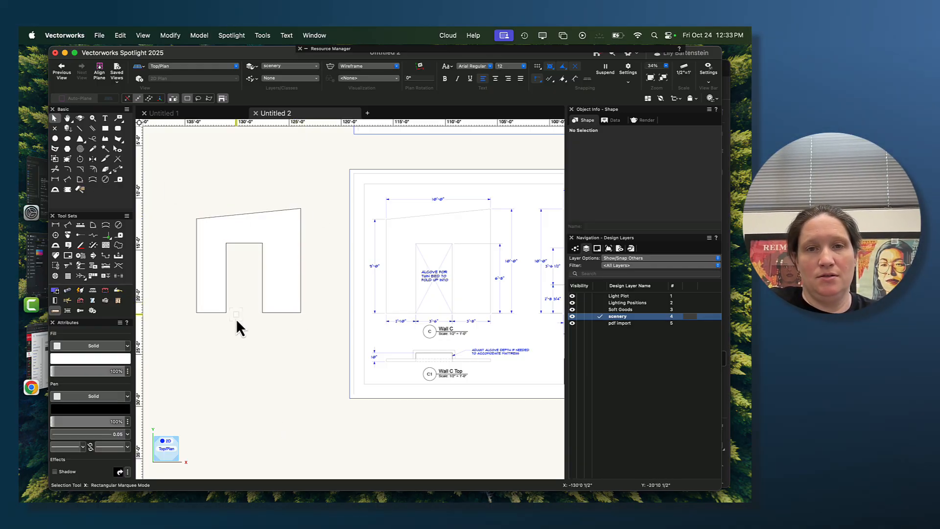
- Mirror a duplicate of the Wall C polygon across a vertical axis through its upper left corner
{"action": "scroll", "coordinate": [263, 339], "scroll_direction": "down", "scroll_amount": 5}
{"action": "middle_click_drag", "start_coordinate": [264, 349], "coordinate": [319, 330]}
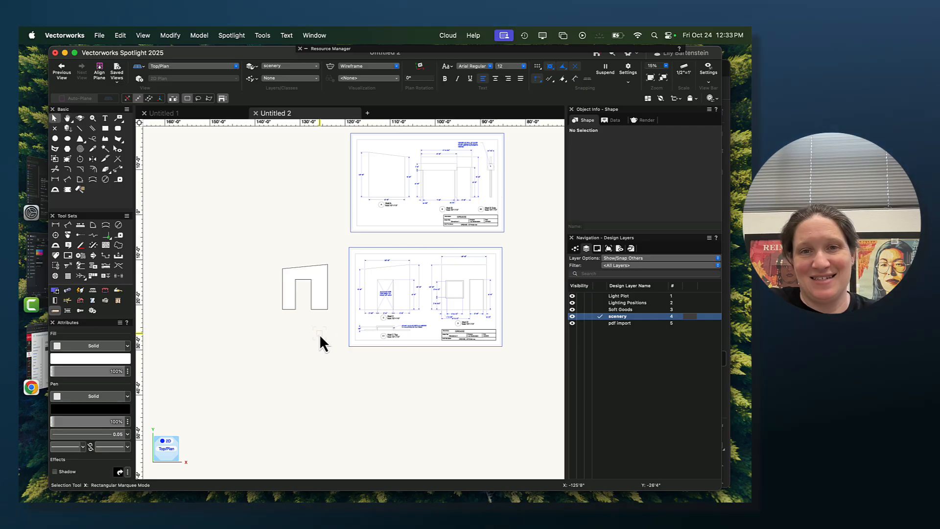
{"action": "scroll", "coordinate": [301, 303], "scroll_direction": "up", "scroll_amount": 5}
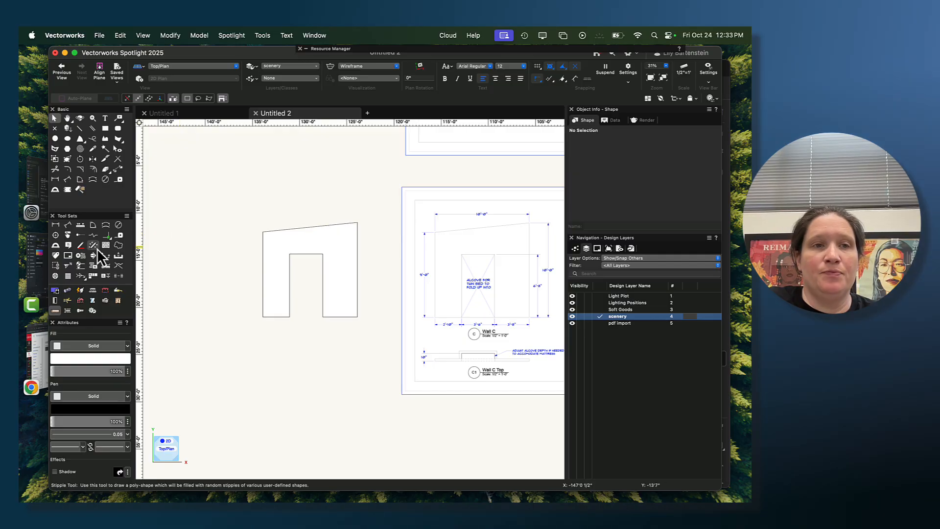
{"action": "left_click", "coordinate": [302, 248]}
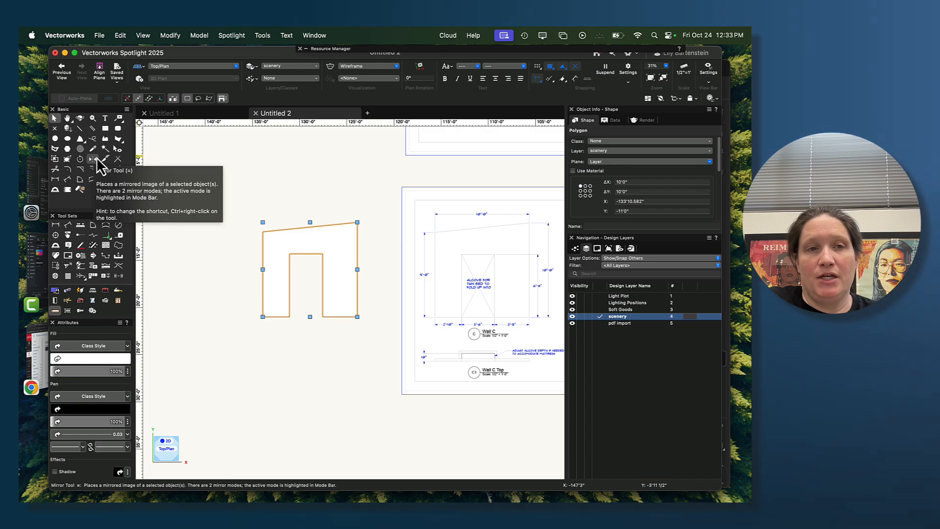
{"action": "left_click", "coordinate": [91, 160]}
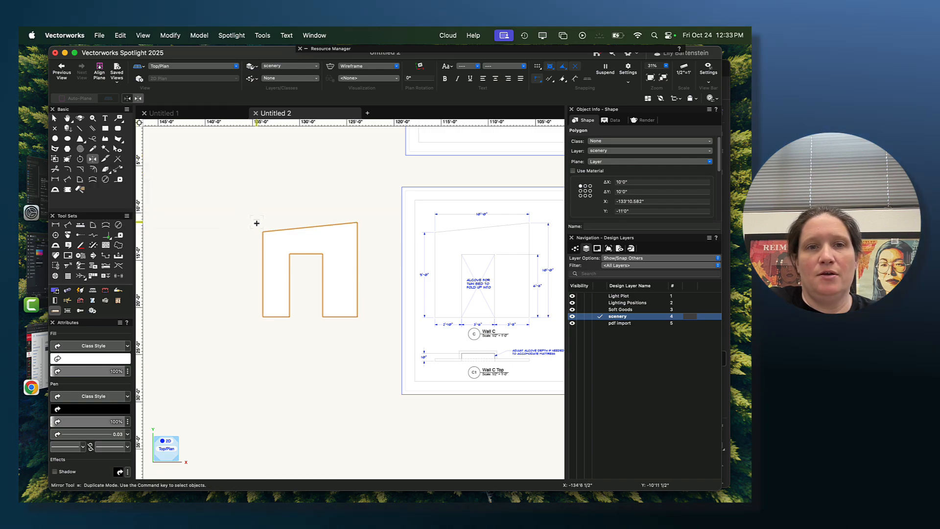
{"action": "left_click", "coordinate": [260, 234]}
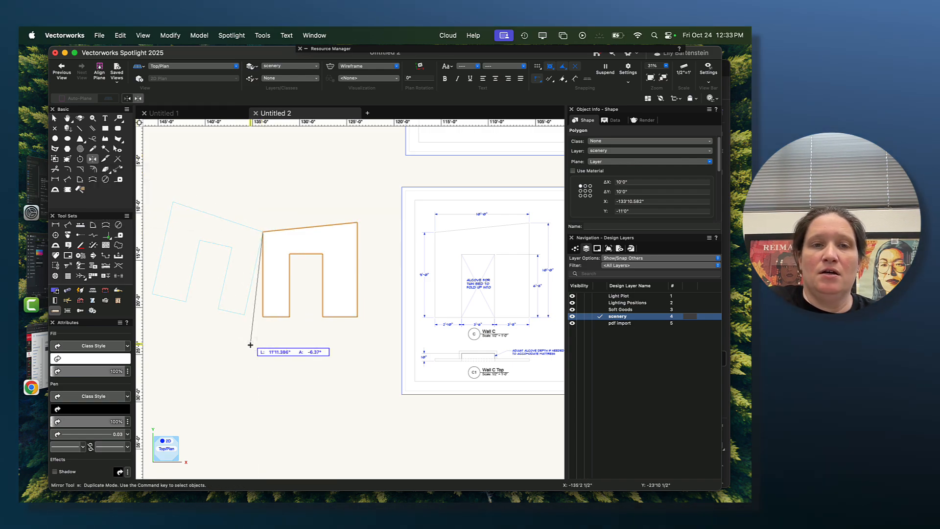
{"action": "left_click", "coordinate": [261, 379]}
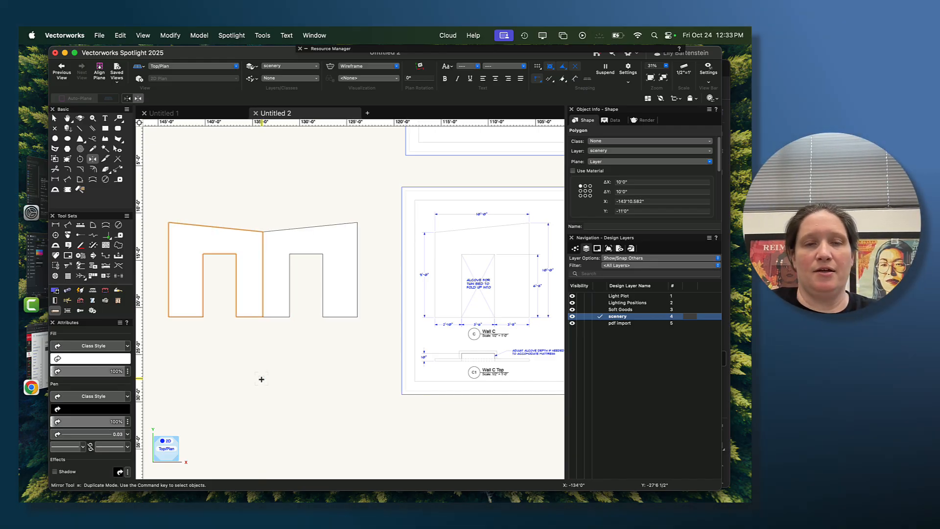
- Move the original Wall C polygon about 2'7" to the right, leaving a gap beside its mirrored copy, and deselect it
{"action": "key", "text": "x"}
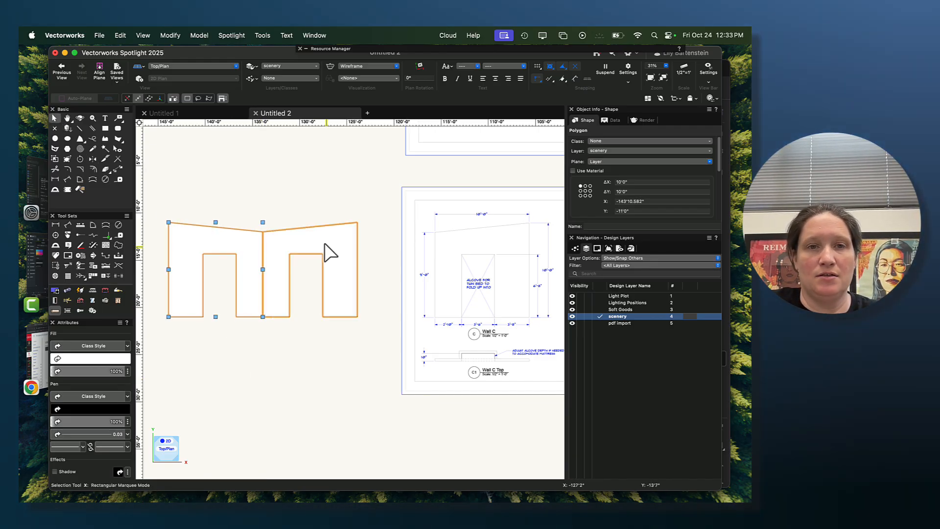
{"action": "left_click_drag", "start_coordinate": [307, 253], "coordinate": [330, 253]}
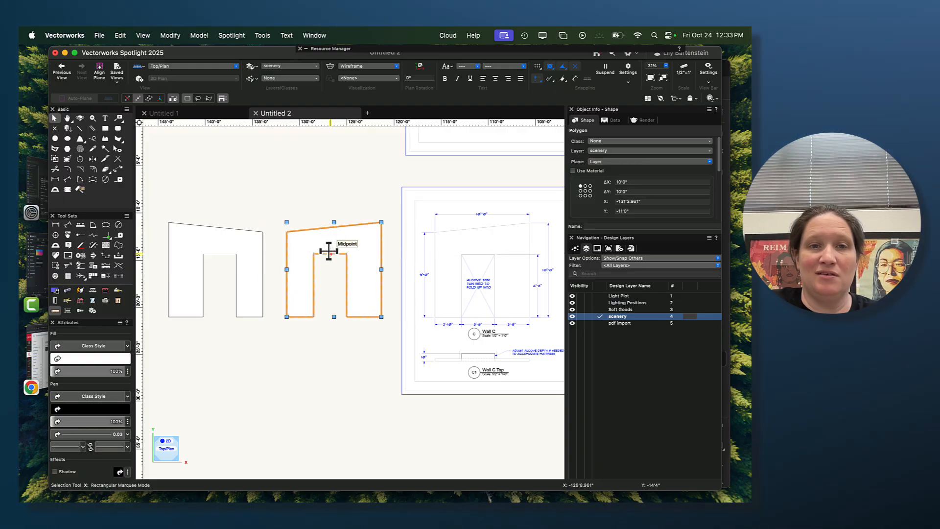
{"action": "left_click", "coordinate": [303, 322]}
- Add the text label "Front" below the original wall and "Back" below the mirrored copy
{"action": "left_click", "coordinate": [104, 118]}
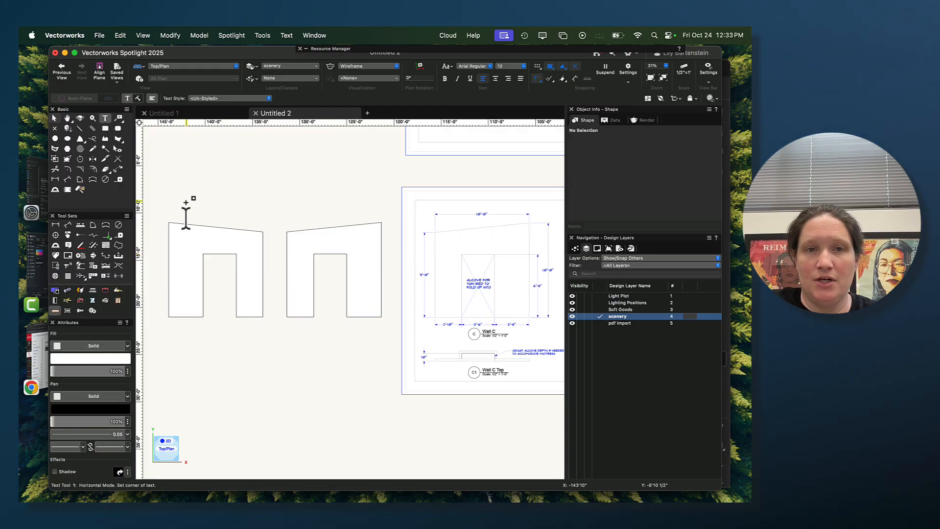
{"action": "left_click", "coordinate": [311, 331]}
{"action": "type", "text": "Fron"}
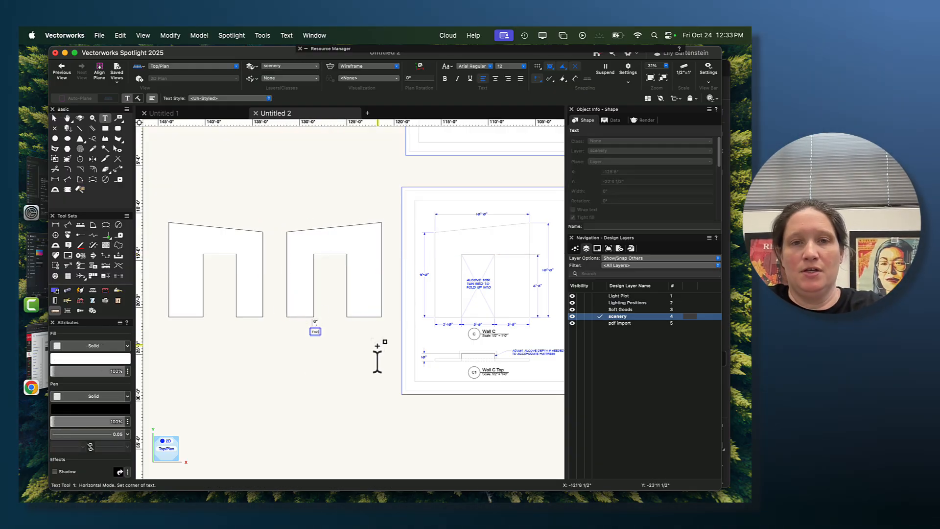
{"action": "type", "text": "t"}
{"action": "left_click", "coordinate": [198, 328]}
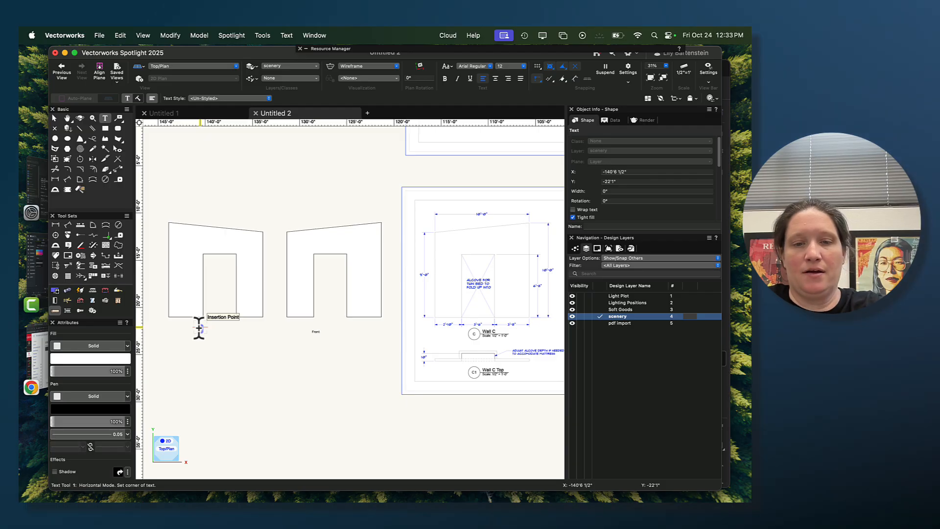
{"action": "left_click", "coordinate": [54, 118]}
{"action": "left_click", "coordinate": [257, 359]}
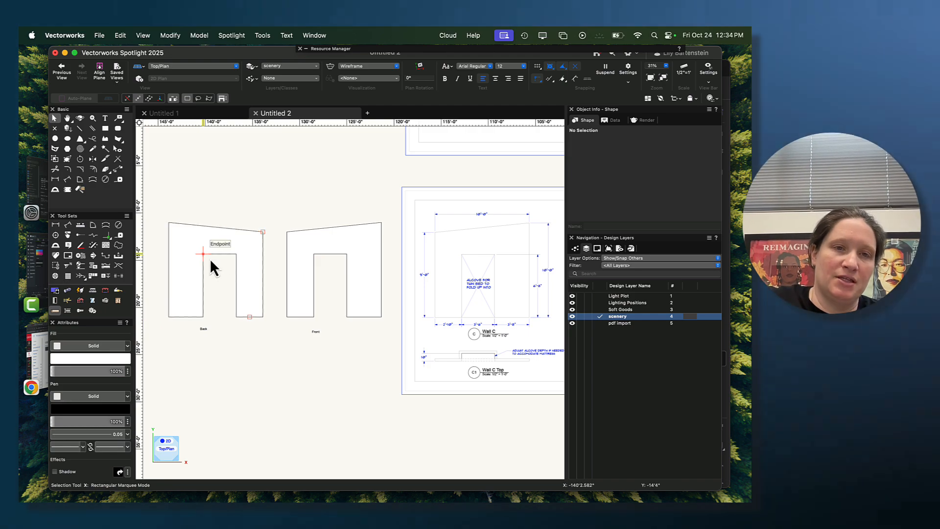
- Draw a 10' by 3/4" rectangle with its lower left corner on the upper left corner of the Back wall
{"action": "key", "text": "h"}
{"action": "left_click_drag", "start_coordinate": [196, 346], "coordinate": [279, 346]}
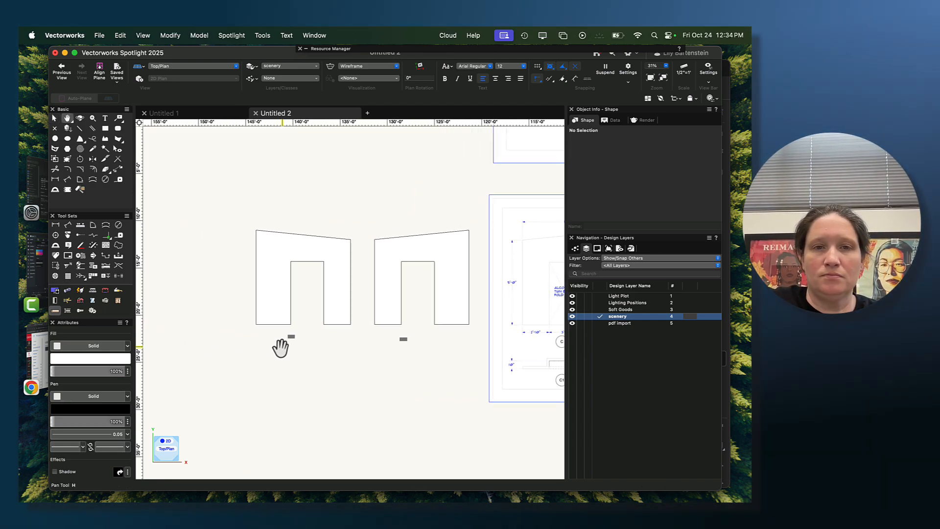
{"action": "key", "text": "x"}
{"action": "scroll", "coordinate": [321, 316], "scroll_direction": "up", "scroll_amount": 2}
{"action": "scroll", "coordinate": [300, 289], "scroll_direction": "up", "scroll_amount": 3}
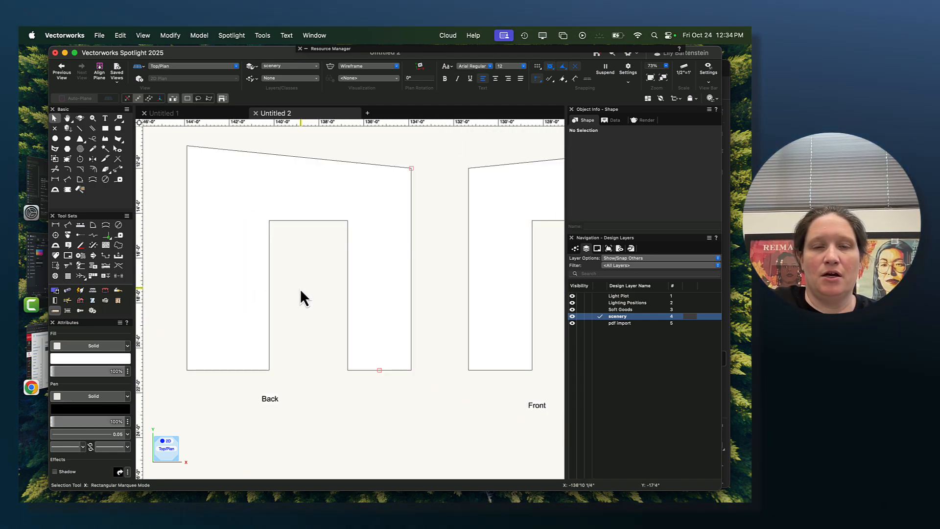
{"action": "middle_click_drag", "start_coordinate": [299, 288], "coordinate": [310, 316]}
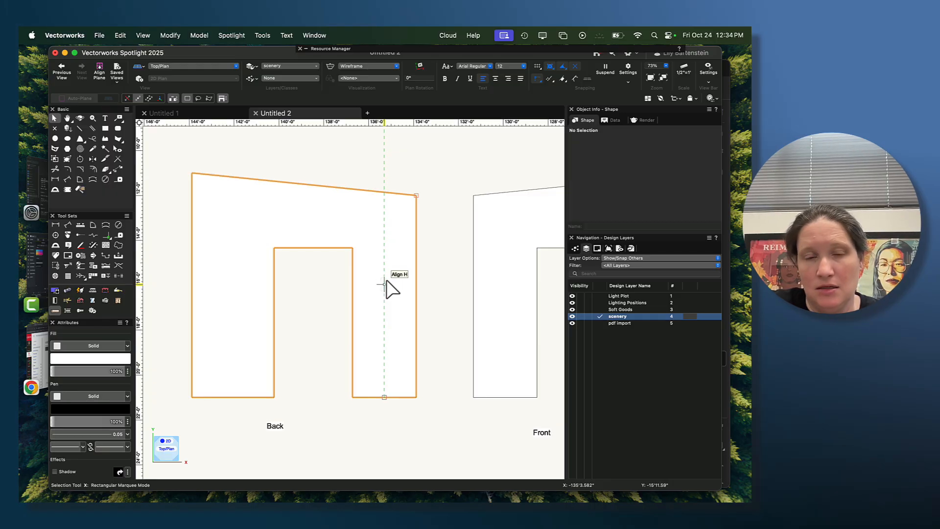
{"action": "left_click", "coordinate": [105, 128]}
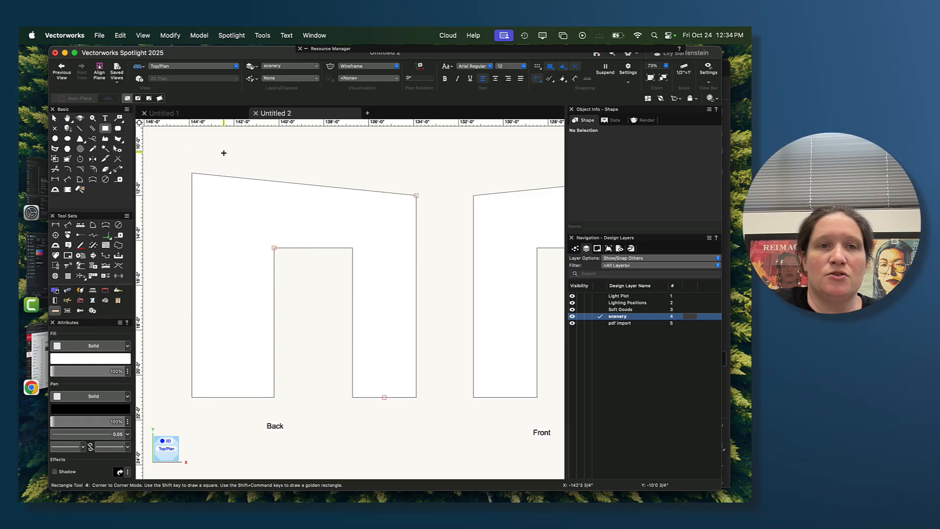
{"action": "left_click", "coordinate": [192, 172]}
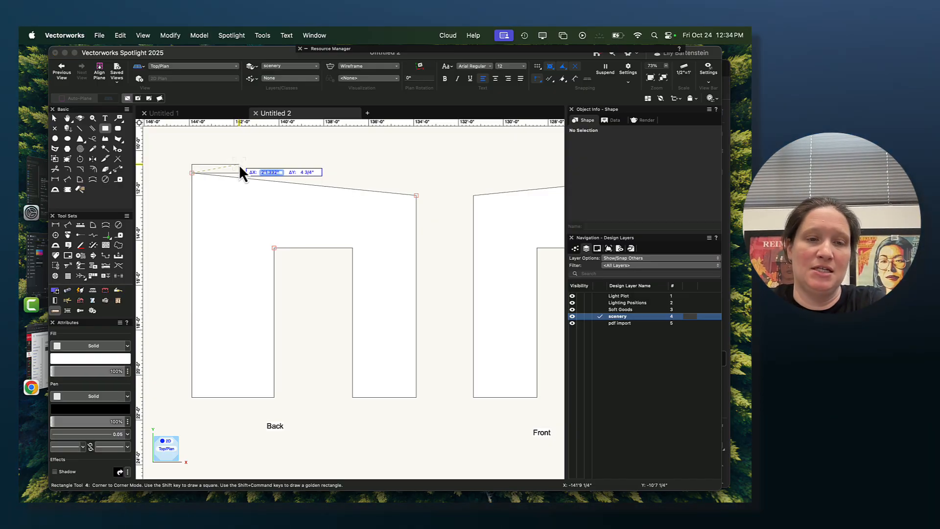
{"action": "type", "text": "10'"}
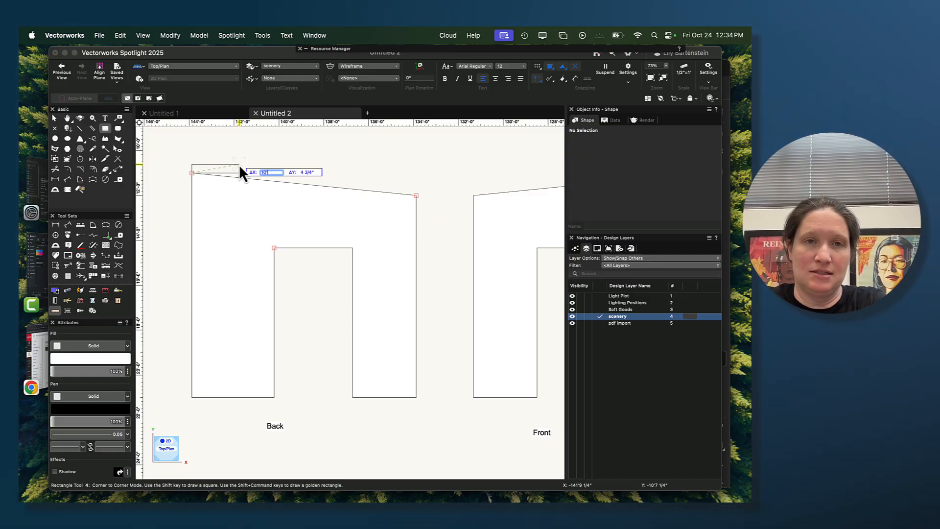
{"action": "key", "text": "Tab"}
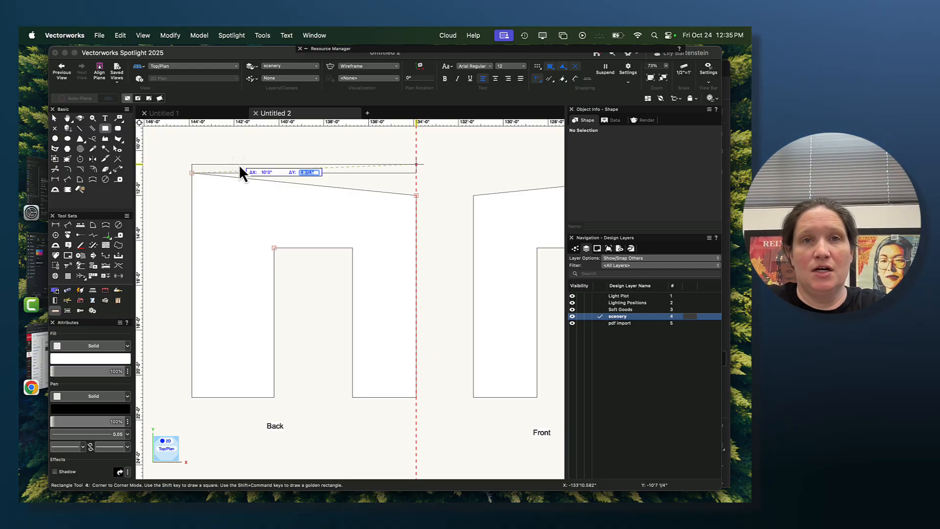
{"action": "type", "text": "3/4\""}
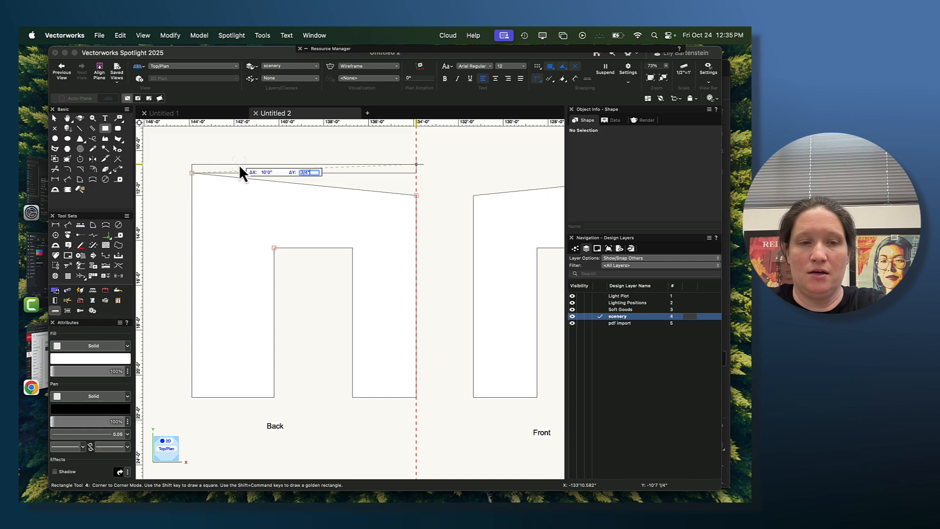
{"action": "key", "text": "Tab"}
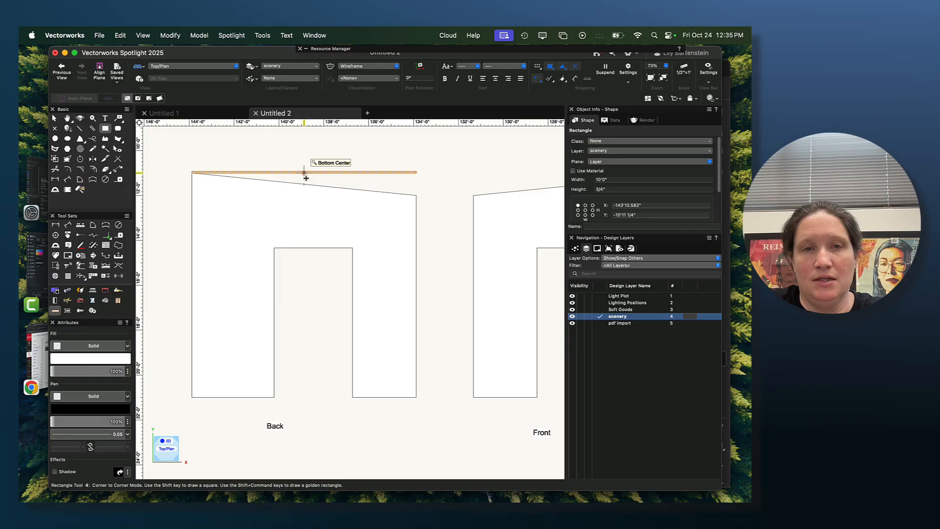
- Move the 10' rectangle straight down so its bottom edge sits on the top edge of the Back wall's opening, and deselect it
{"action": "key", "text": "x"}
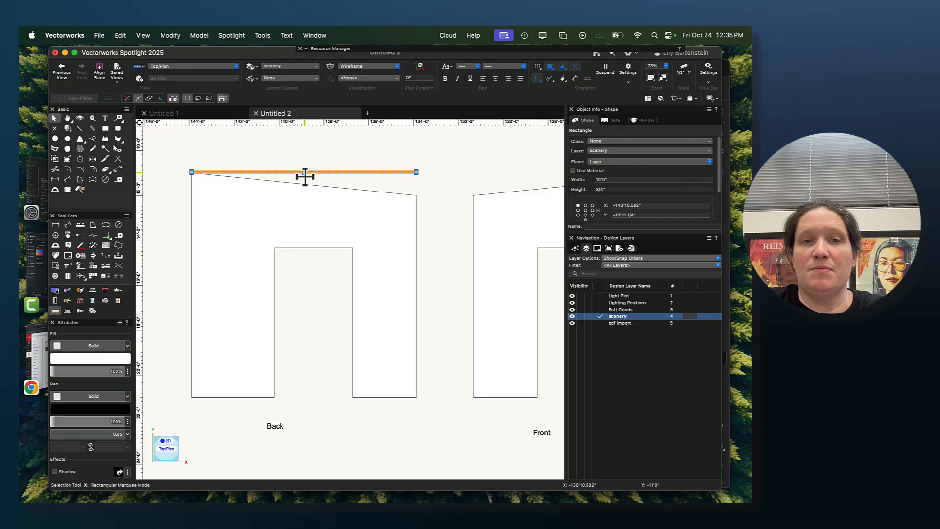
{"action": "left_click_drag", "start_coordinate": [304, 176], "coordinate": [303, 240]}
{"action": "scroll", "coordinate": [302, 248], "scroll_direction": "up", "scroll_amount": 3}
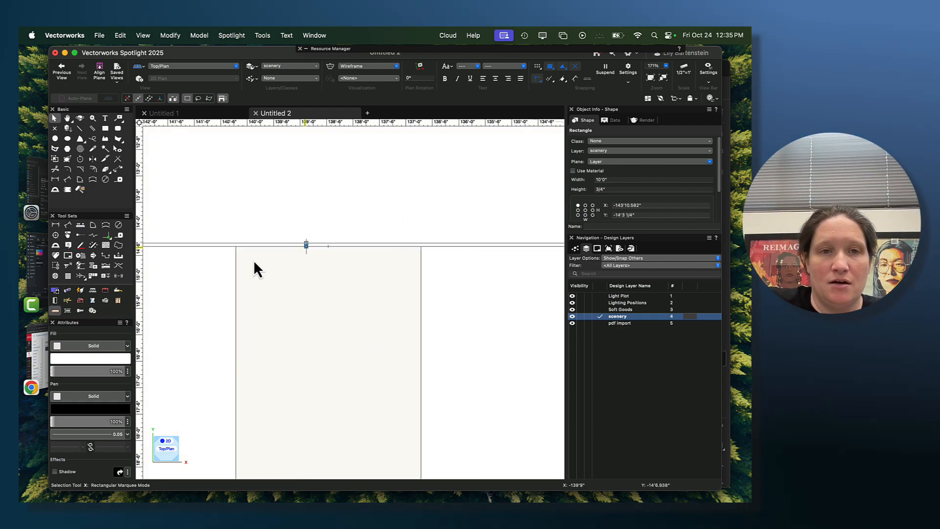
{"action": "left_click", "coordinate": [267, 294]}
{"action": "scroll", "coordinate": [331, 323], "scroll_direction": "down", "scroll_amount": 4}
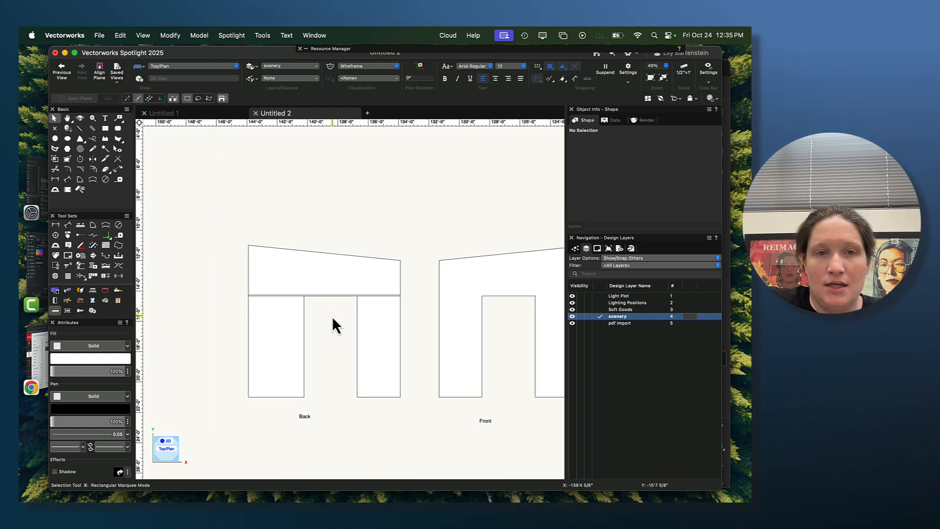
{"action": "left_click", "coordinate": [269, 294]}
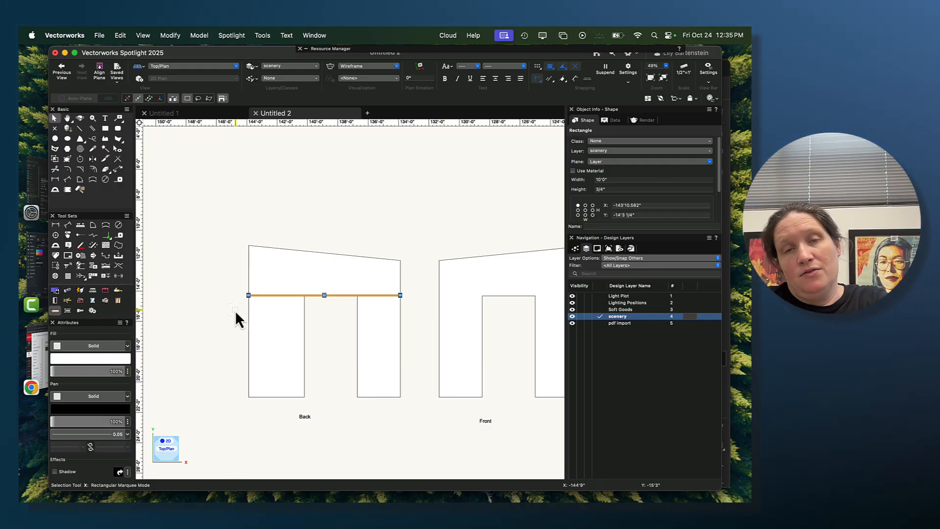
{"action": "scroll", "coordinate": [219, 307], "scroll_direction": "up", "scroll_amount": 3}
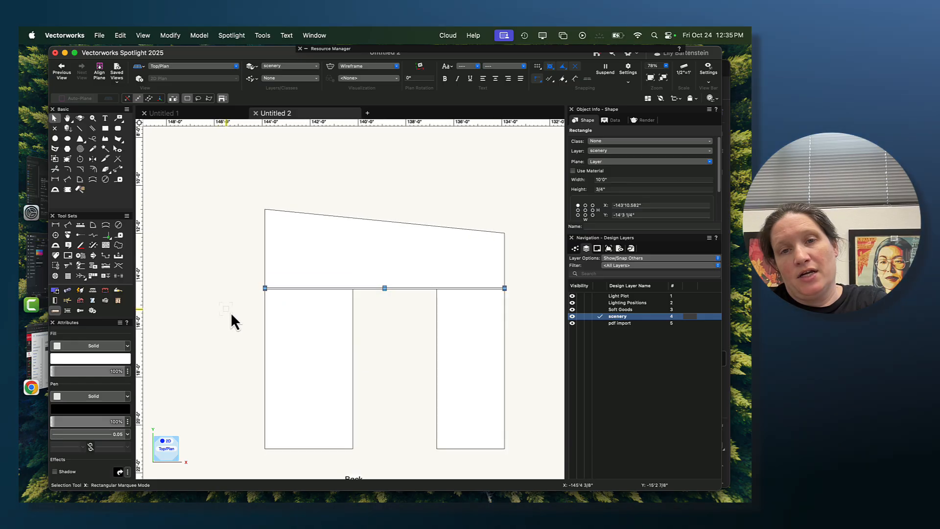
{"action": "mouse_move", "coordinate": [231, 312]}
{"action": "left_mouse_down"}
{"action": "mouse_move", "coordinate": [203, 255]}
{"action": "mouse_move", "coordinate": [195, 263]}
{"action": "left_mouse_up"}
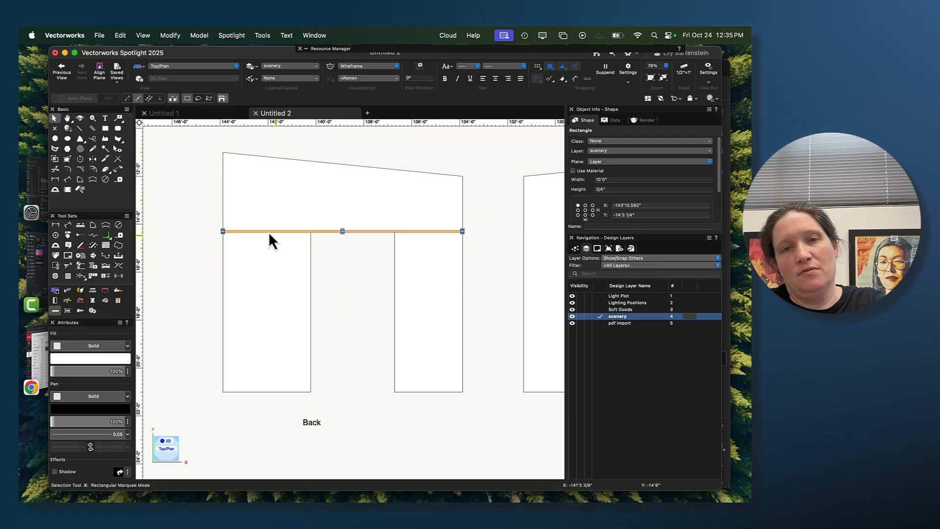
{"action": "left_click", "coordinate": [314, 267]}
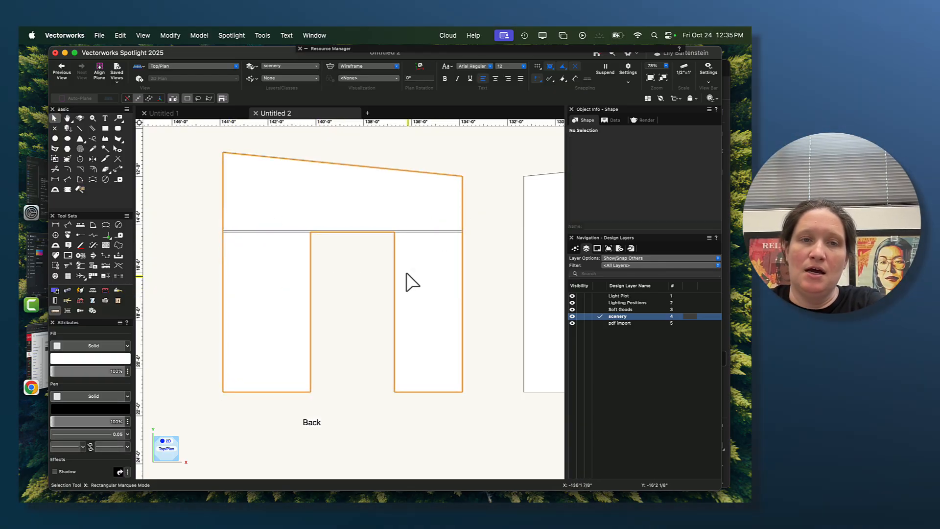
- Draw a 3'8" by 3/4" rectangle across the top of the Back wall's left leg, directly below the 10' strip
{"action": "left_click", "coordinate": [104, 129]}
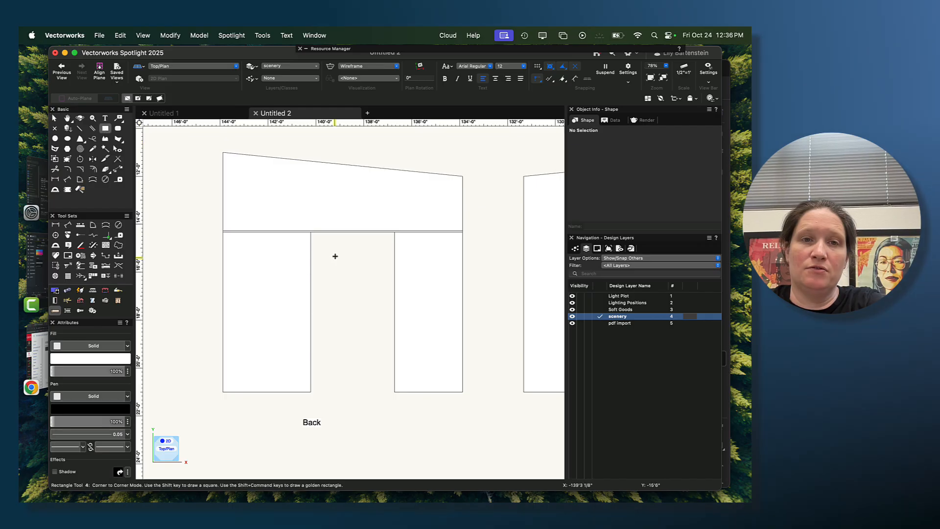
{"action": "scroll", "coordinate": [177, 244], "scroll_direction": "up", "scroll_amount": 3}
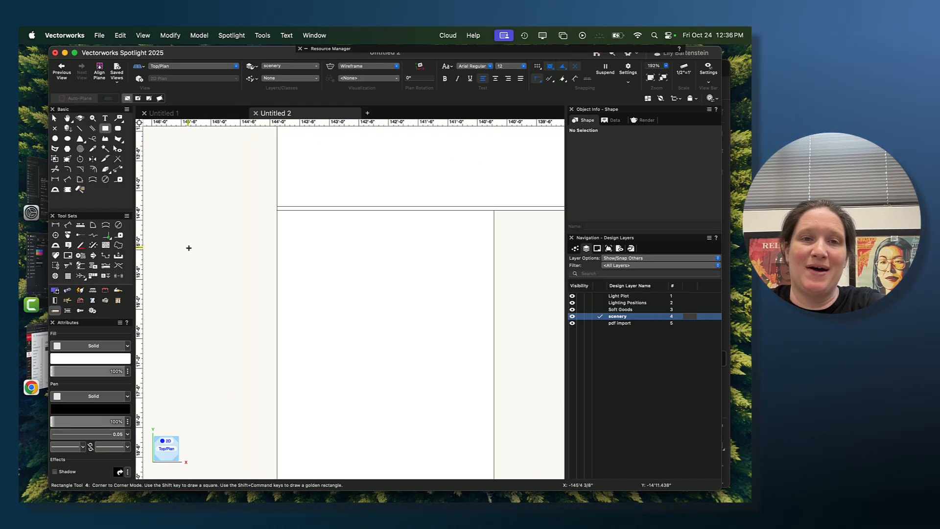
{"action": "left_click", "coordinate": [276, 210]}
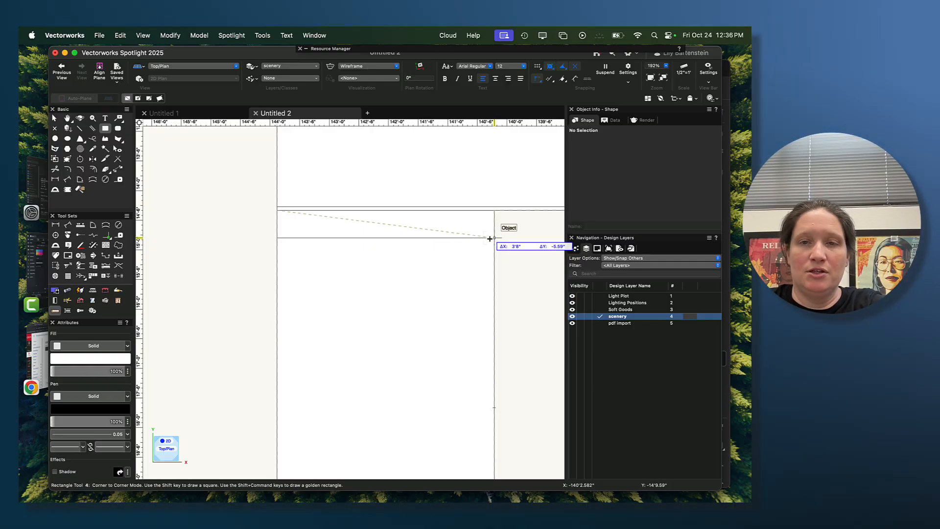
{"action": "key", "text": "Tab"}
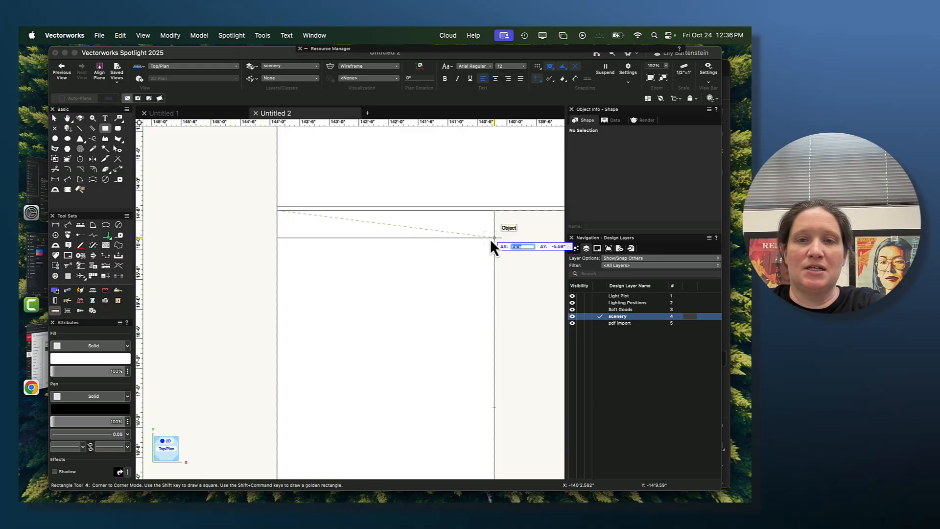
{"action": "key", "text": "Tab"}
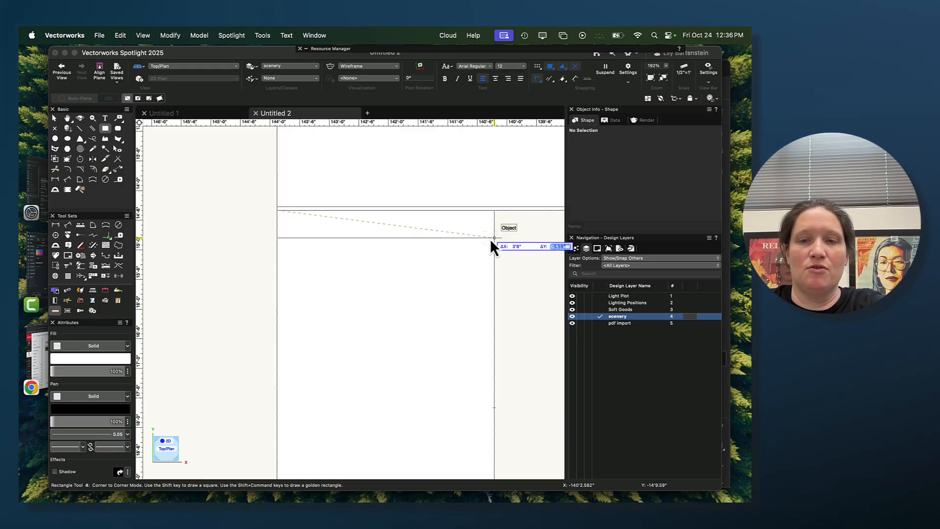
{"action": "type", "text": "-3/4"}
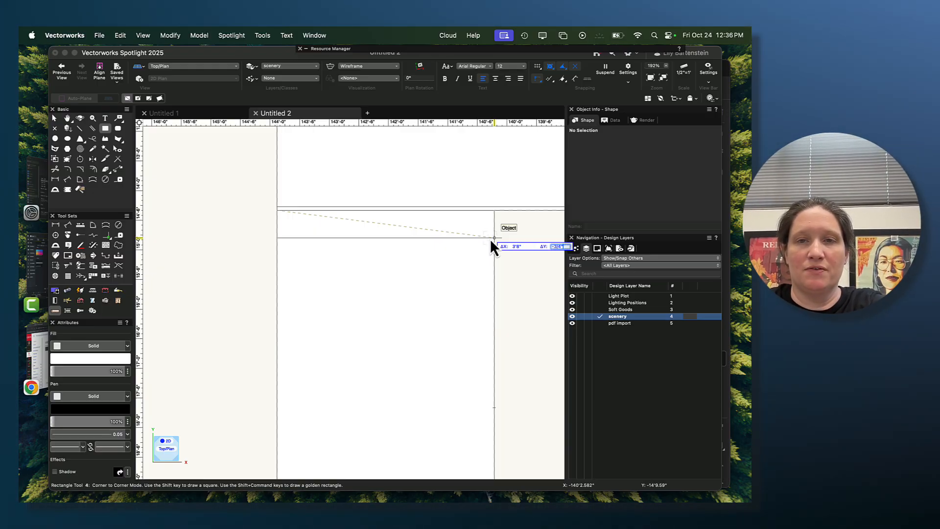
{"action": "key", "text": "Tab"}
{"action": "key", "text": "Return"}
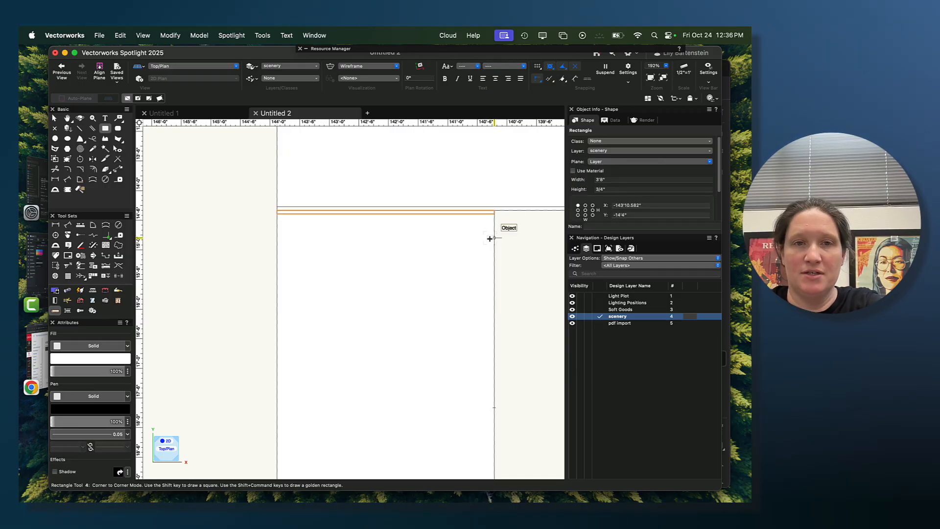
- Draw a 2'10" by 3/4" rectangle across the top of the Back wall's right leg, directly below the 10' strip
{"action": "scroll", "coordinate": [531, 306], "scroll_direction": "down", "scroll_amount": 3}
{"action": "middle_click_drag", "start_coordinate": [527, 304], "coordinate": [346, 271]}
{"action": "left_click", "coordinate": [464, 221]}
{"action": "middle_click_drag", "start_coordinate": [495, 243], "coordinate": [395, 257]}
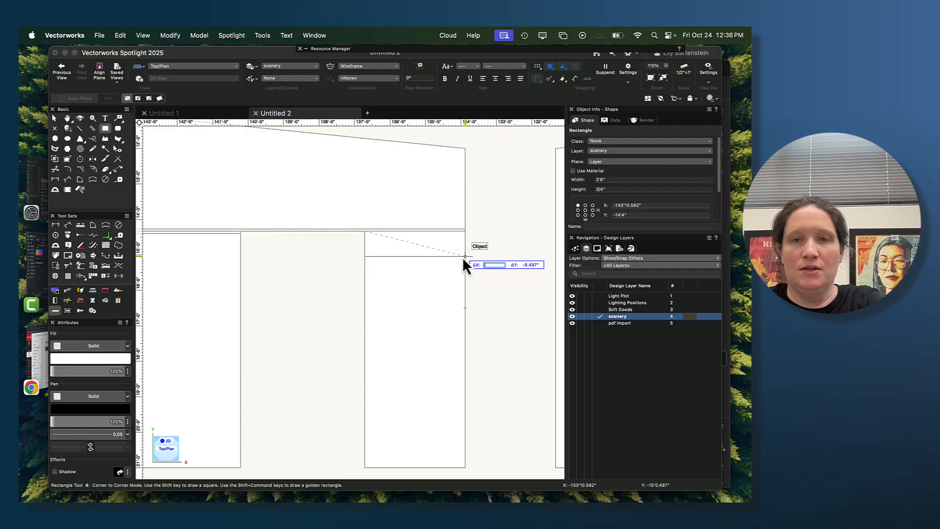
{"action": "key", "text": "Tab"}
{"action": "type", "text": "-3/4"}
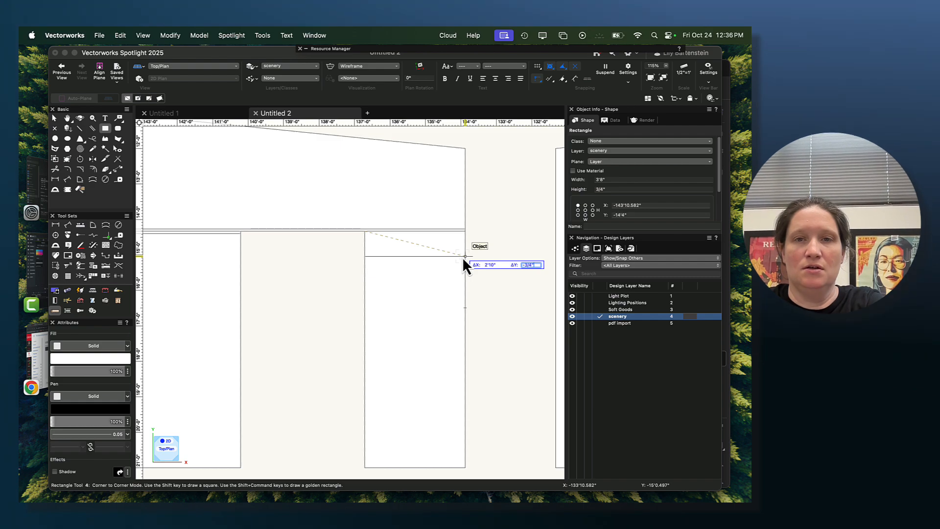
{"action": "key", "text": "Tab"}
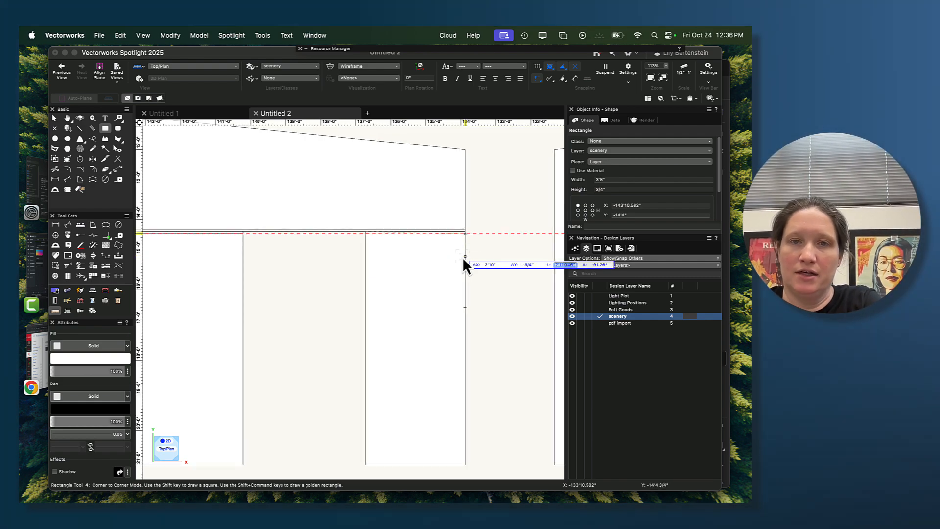
{"action": "key", "text": "Return"}
- Copy the two short leg rectangles, place the duplicates along the bottom edges of the Back wall's legs, and deselect them
{"action": "key", "text": "h"}
{"action": "left_click_drag", "start_coordinate": [325, 339], "coordinate": [418, 284]}
{"action": "key", "text": "4"}
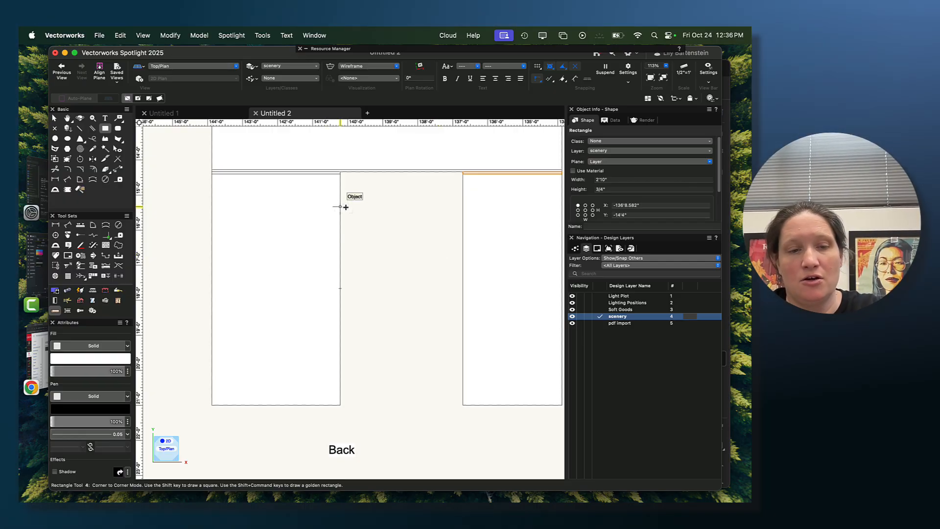
{"action": "key", "text": "x"}
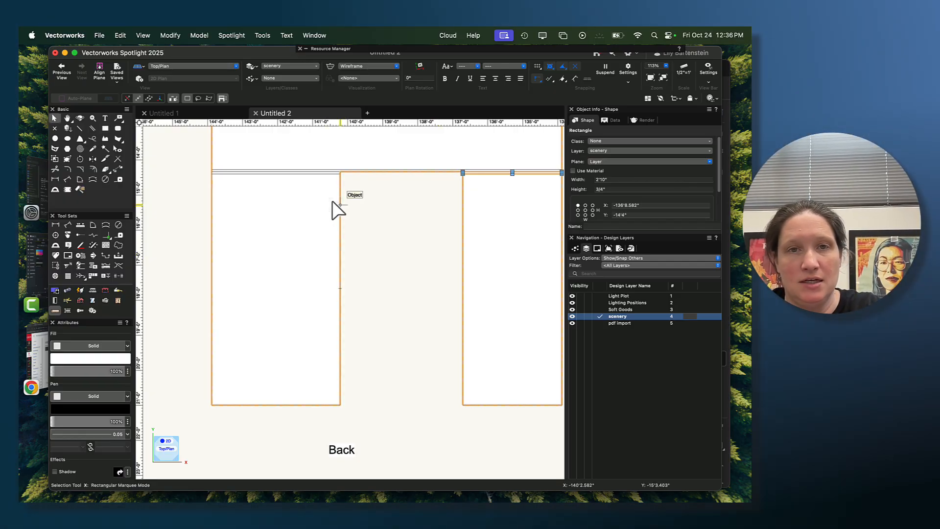
{"action": "left_click", "coordinate": [285, 173], "text": "shift"}
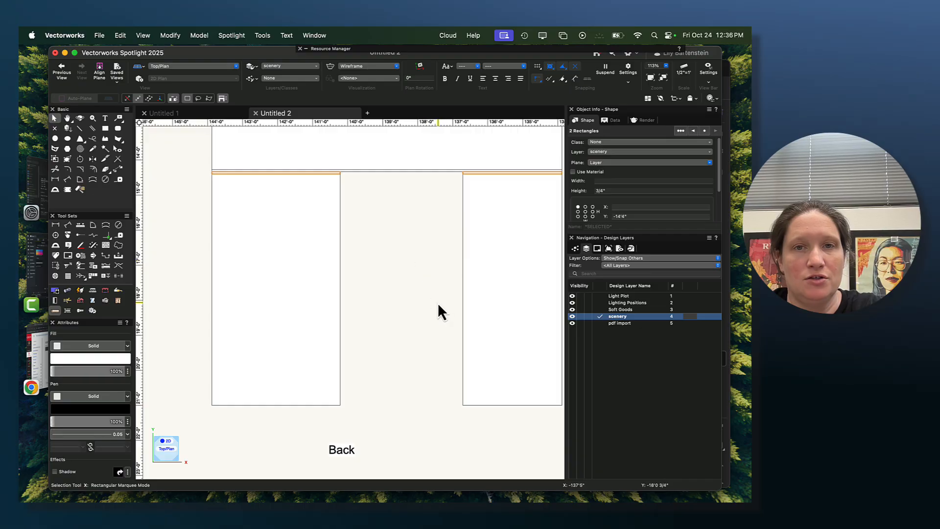
{"action": "key", "text": "super+c"}
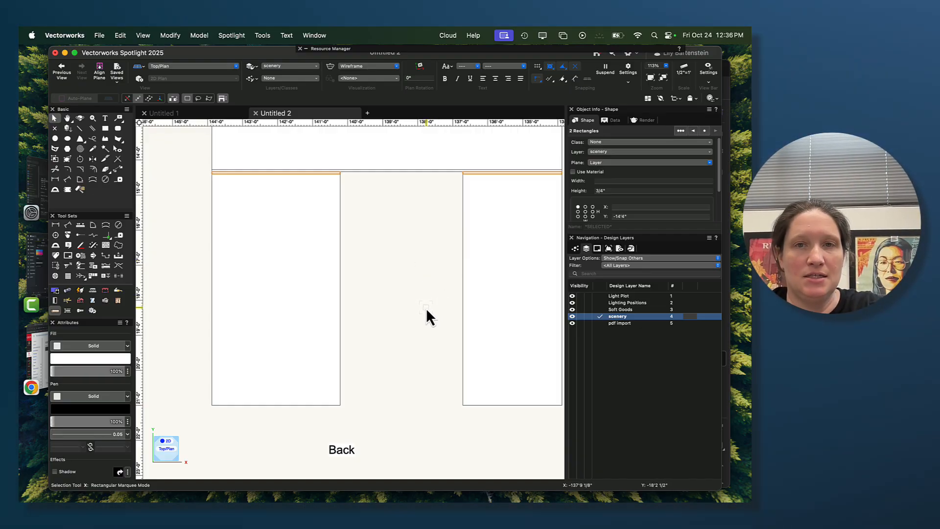
{"action": "key", "text": "super+v"}
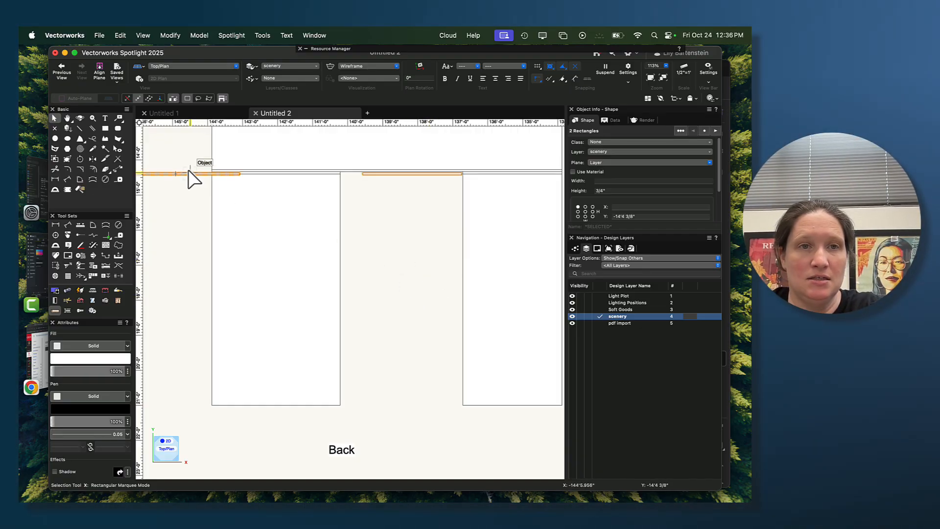
{"action": "middle_click_drag", "start_coordinate": [189, 179], "coordinate": [254, 201]}
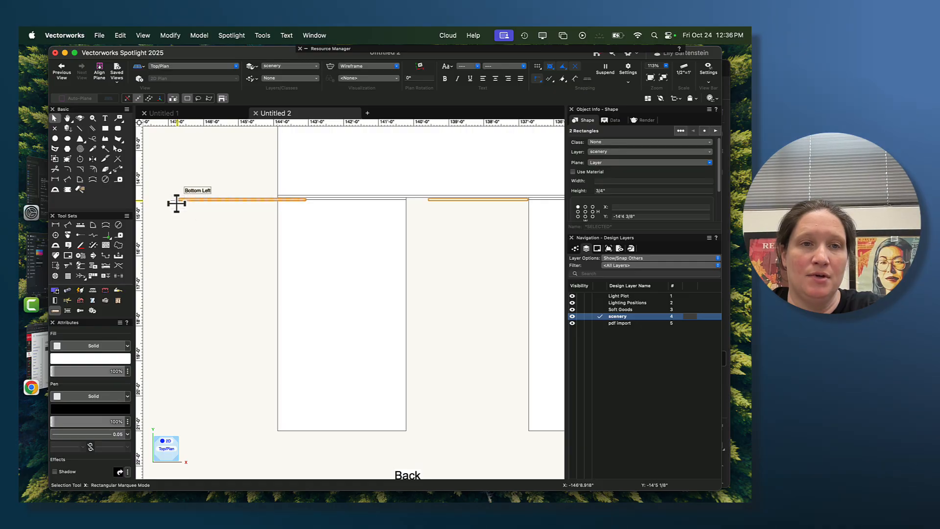
{"action": "mouse_move", "coordinate": [176, 203]}
{"action": "left_mouse_down"}
{"action": "mouse_move", "coordinate": [180, 248]}
{"action": "mouse_move", "coordinate": [256, 419]}
{"action": "mouse_move", "coordinate": [272, 432]}
{"action": "left_mouse_up"}
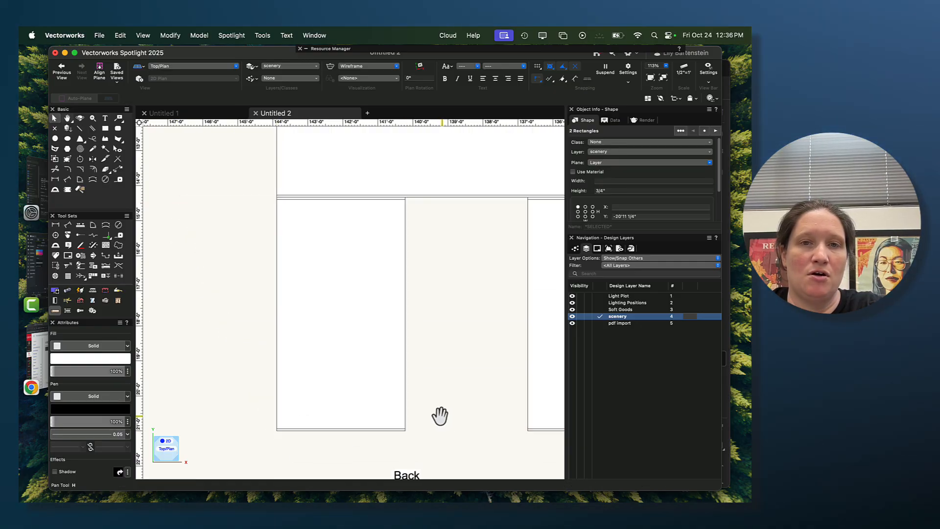
{"action": "middle_click_drag", "start_coordinate": [441, 414], "coordinate": [357, 391]}
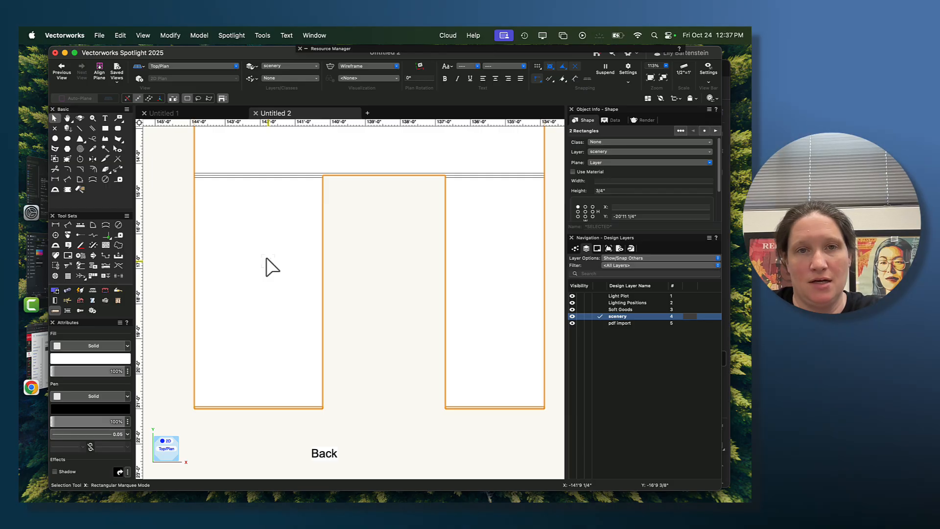
{"action": "left_click", "coordinate": [401, 358]}
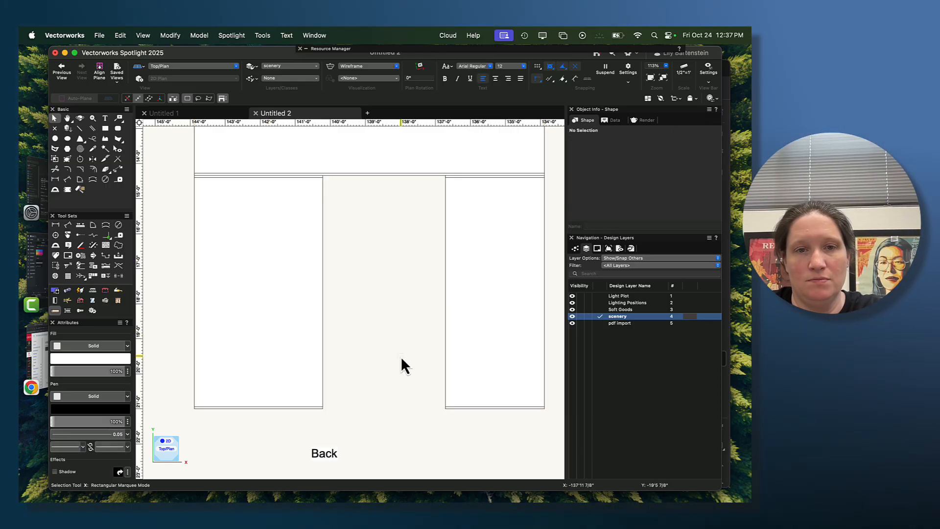
- Draw a 3/4" by 6'6 1/2" vertical rectangle along the outer edge of the Back wall's left leg, between its top and bottom strips
{"action": "left_click", "coordinate": [104, 127]}
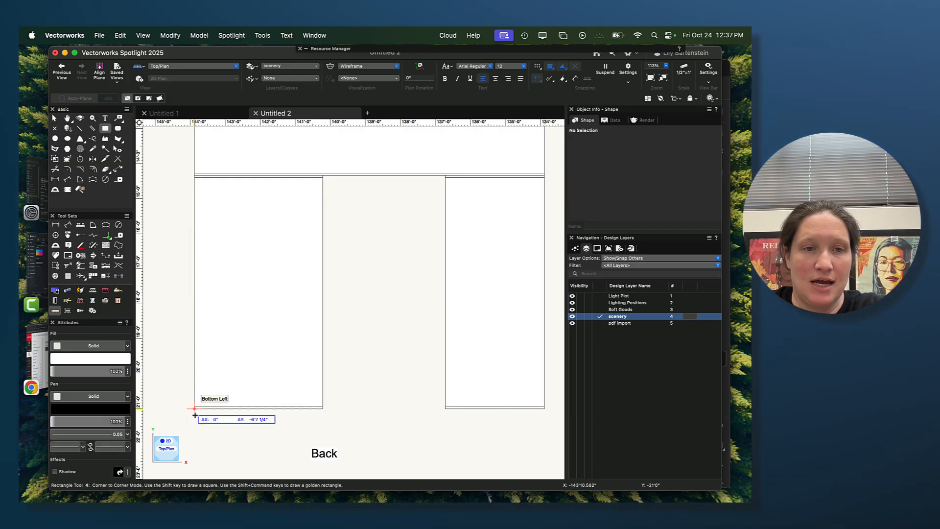
{"action": "scroll", "coordinate": [199, 407], "scroll_direction": "up", "scroll_amount": 3}
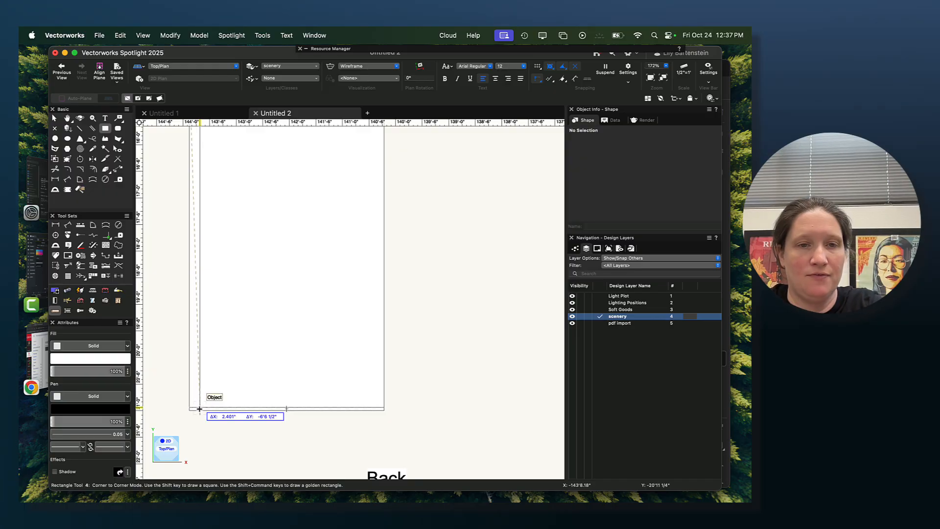
{"action": "type", "text": "3/4"}
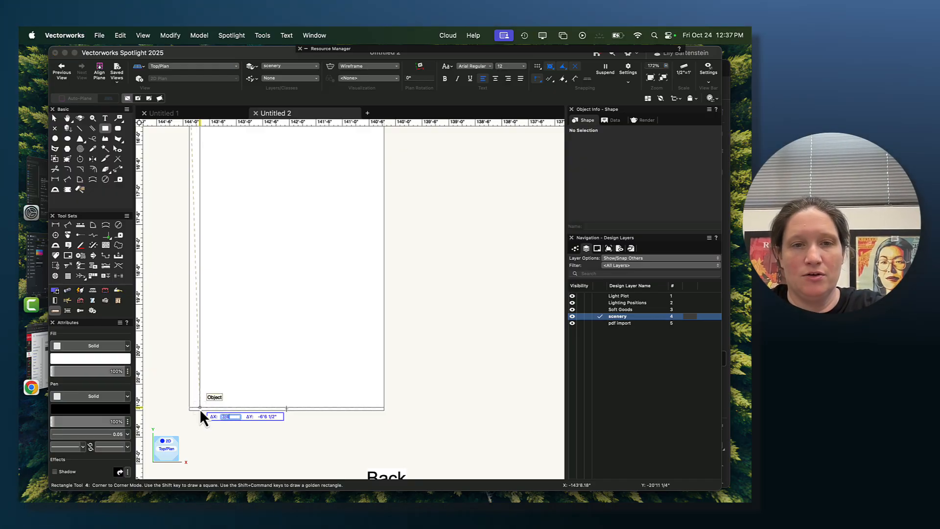
{"action": "key", "text": "Tab"}
{"action": "key", "text": "Return"}
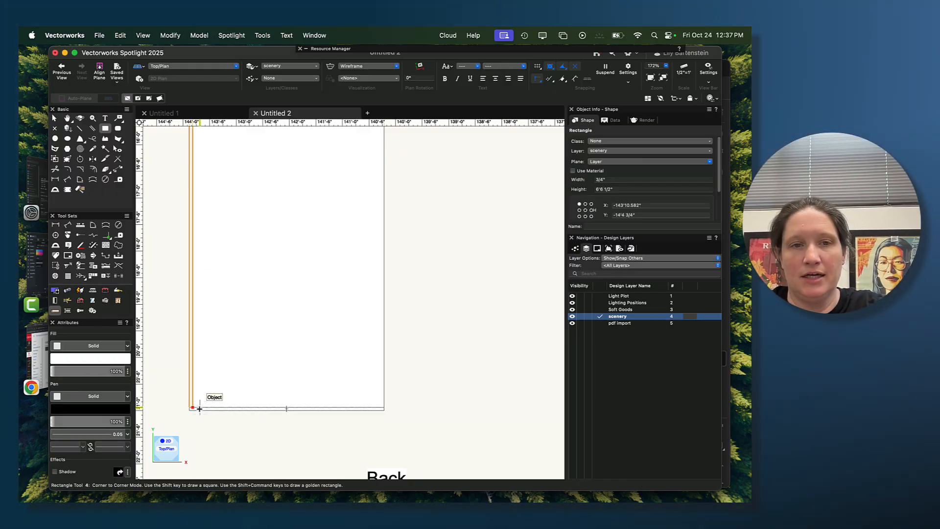
- Duplicate the vertical rectangle and move the copy to the opening-side edge of the Back wall's left leg, between the strips
{"action": "scroll", "coordinate": [252, 355], "scroll_direction": "down", "scroll_amount": 3}
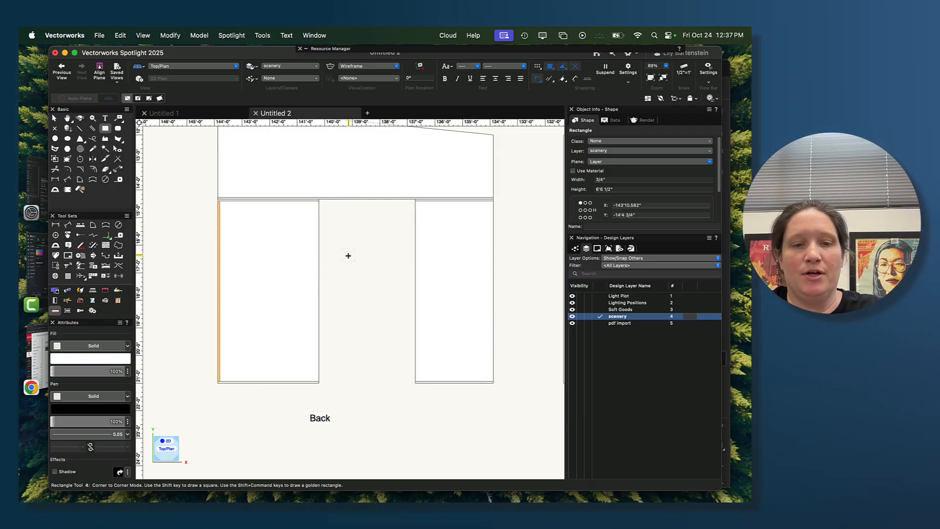
{"action": "key", "text": "super+d"}
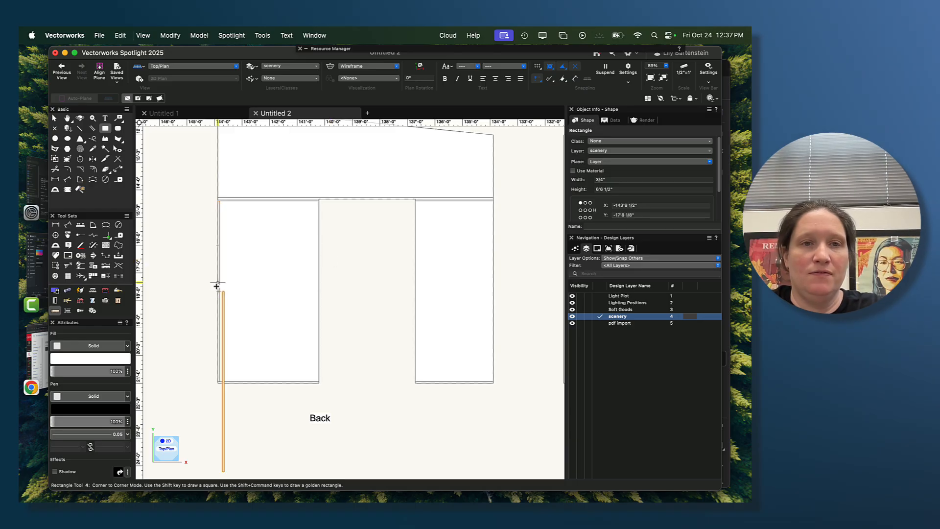
{"action": "left_click", "coordinate": [54, 119]}
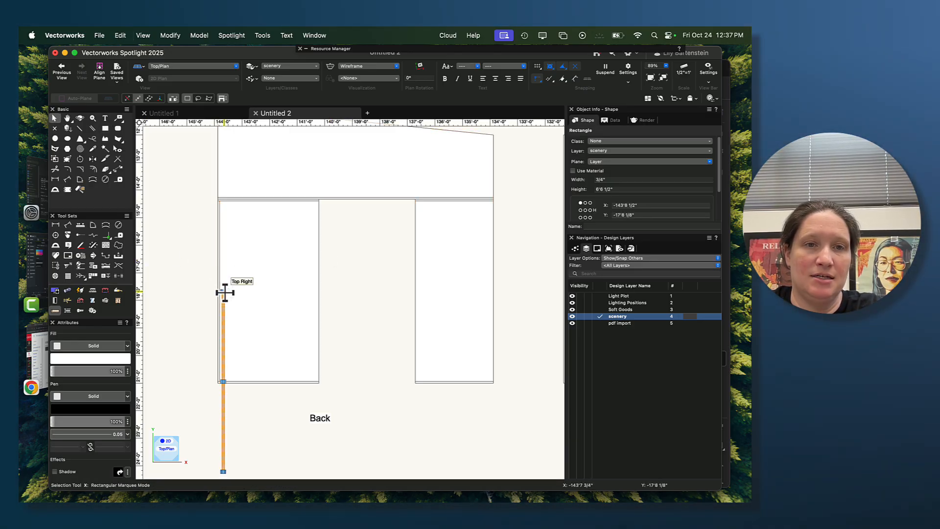
{"action": "left_click_drag", "start_coordinate": [225, 294], "coordinate": [329, 209]}
{"action": "scroll", "coordinate": [329, 215], "scroll_direction": "up", "scroll_amount": 4}
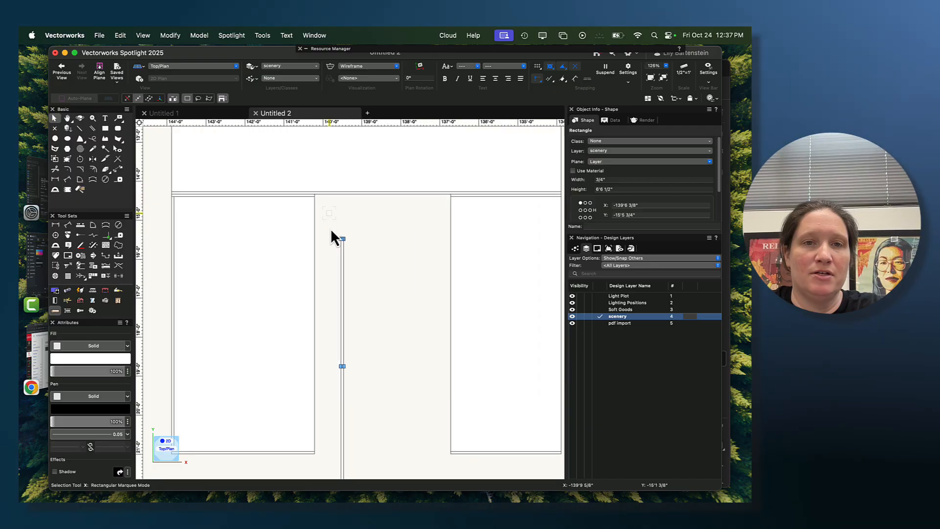
{"action": "scroll", "coordinate": [352, 235], "scroll_direction": "up", "scroll_amount": 3}
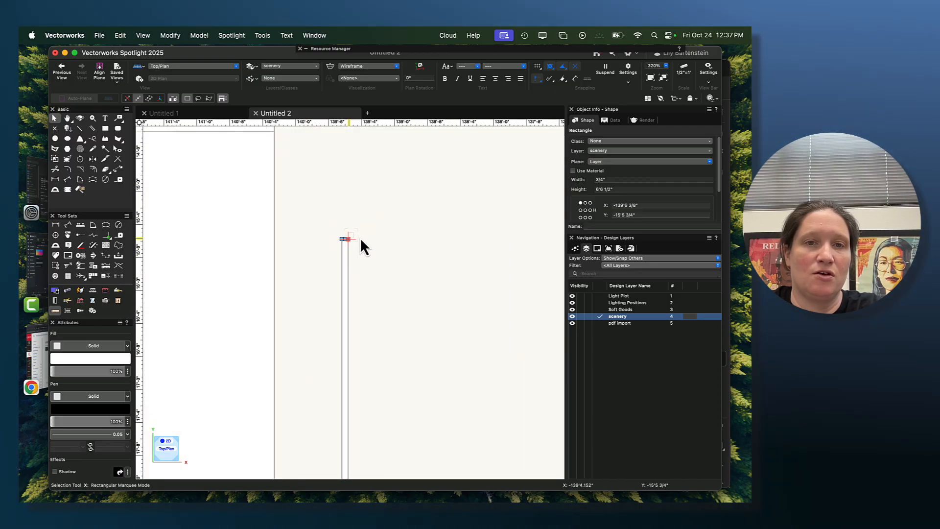
{"action": "left_click_drag", "start_coordinate": [349, 239], "coordinate": [270, 140]}
- Copy and paste the vertical rectangle, then snap the copy to the opening-side edge of the Back wall's right leg
{"action": "scroll", "coordinate": [323, 218], "scroll_direction": "down", "scroll_amount": 5}
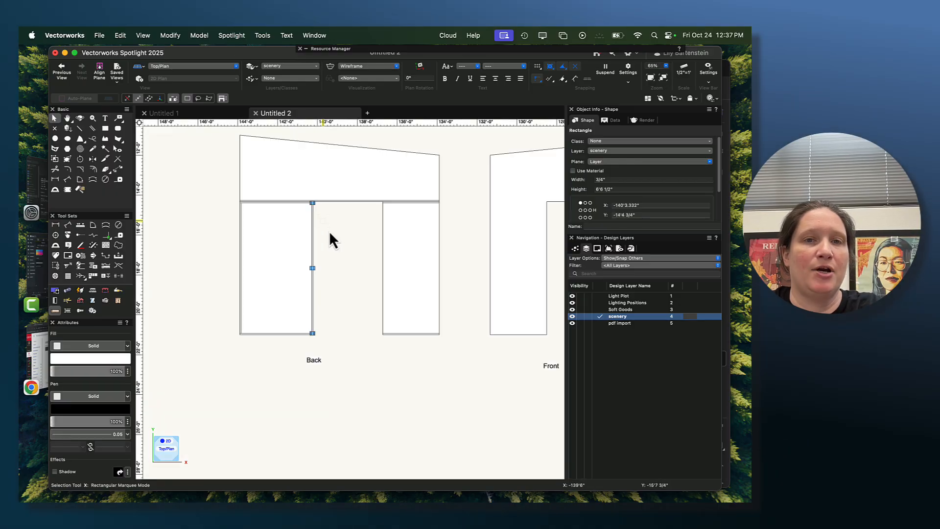
{"action": "key", "text": "super+c"}
{"action": "key", "text": "super+v"}
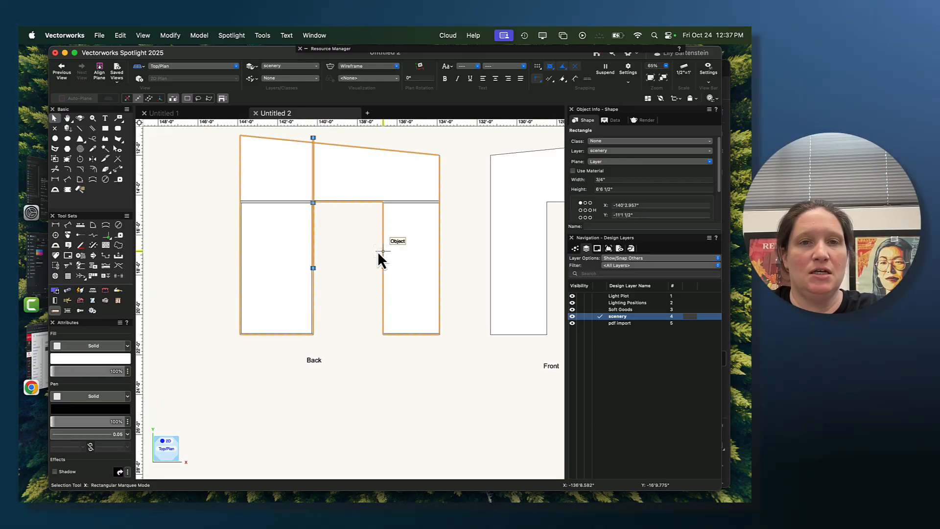
{"action": "left_click_drag", "start_coordinate": [313, 147], "coordinate": [378, 157]}
{"action": "scroll", "coordinate": [315, 219], "scroll_direction": "up", "scroll_amount": 4}
{"action": "middle_click_drag", "start_coordinate": [334, 233], "coordinate": [287, 179]}
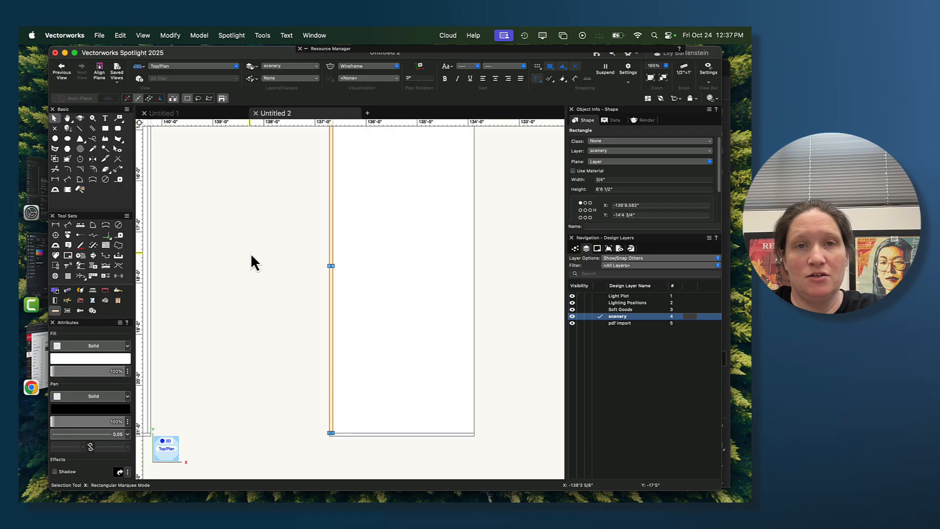
- Mirror a duplicate of the right leg's vertical rectangle across the leg's vertical centerline onto its outer edge
{"action": "scroll", "coordinate": [251, 255], "scroll_direction": "down", "scroll_amount": 2}
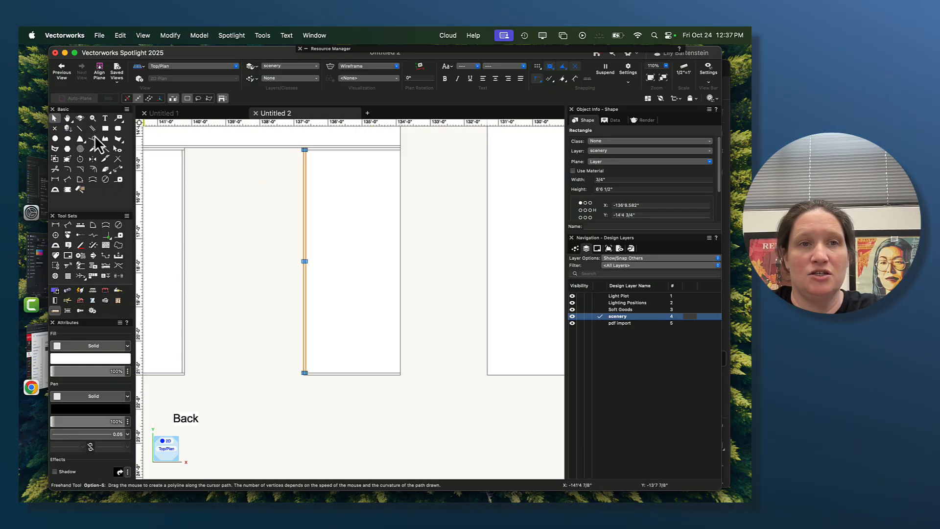
{"action": "left_click", "coordinate": [93, 159]}
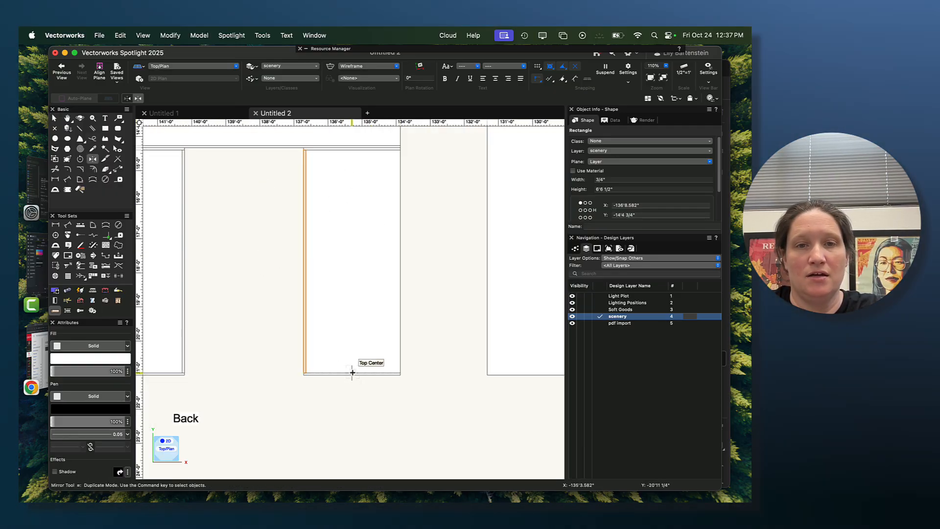
{"action": "left_click", "coordinate": [353, 374]}
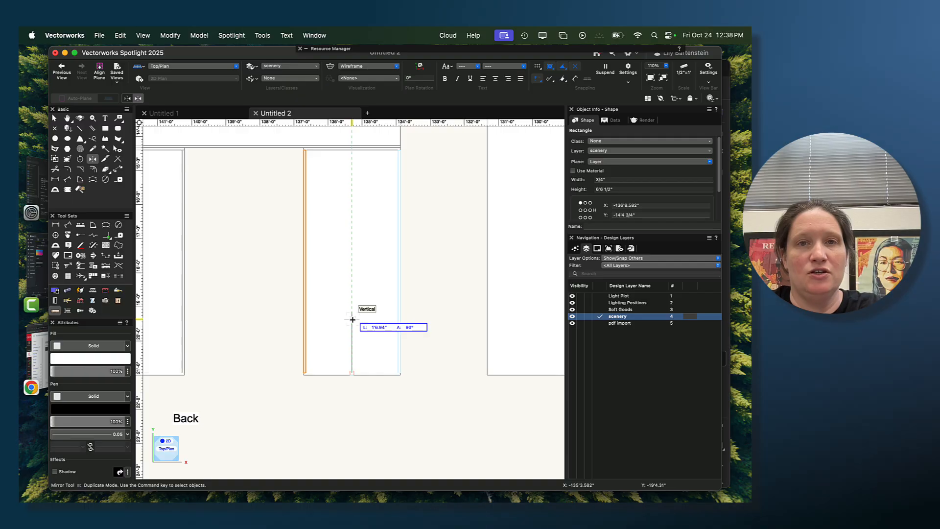
{"action": "left_click", "coordinate": [353, 319]}
- Draw a 3/4" by 3'3 1/4" vertical rectangle along the left edge of the Back wall's header, from the 10' strip to the peak corner
{"action": "middle_click_drag", "start_coordinate": [256, 237], "coordinate": [365, 294]}
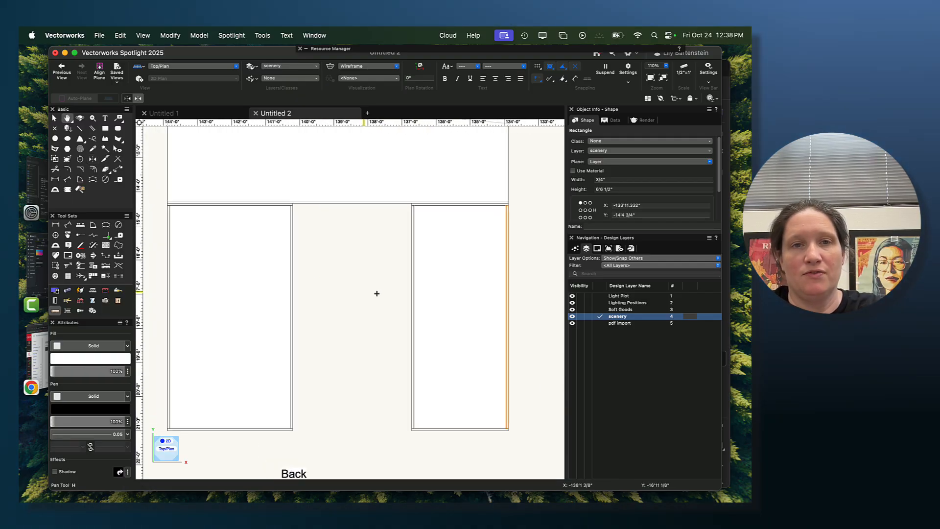
{"action": "scroll", "coordinate": [357, 288], "scroll_direction": "down", "scroll_amount": 3}
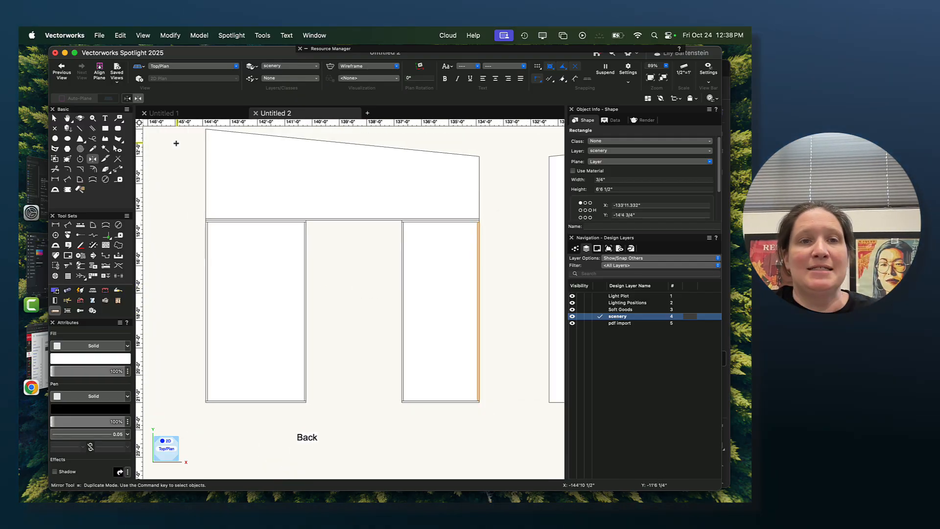
{"action": "middle_click_drag", "start_coordinate": [185, 171], "coordinate": [189, 233]}
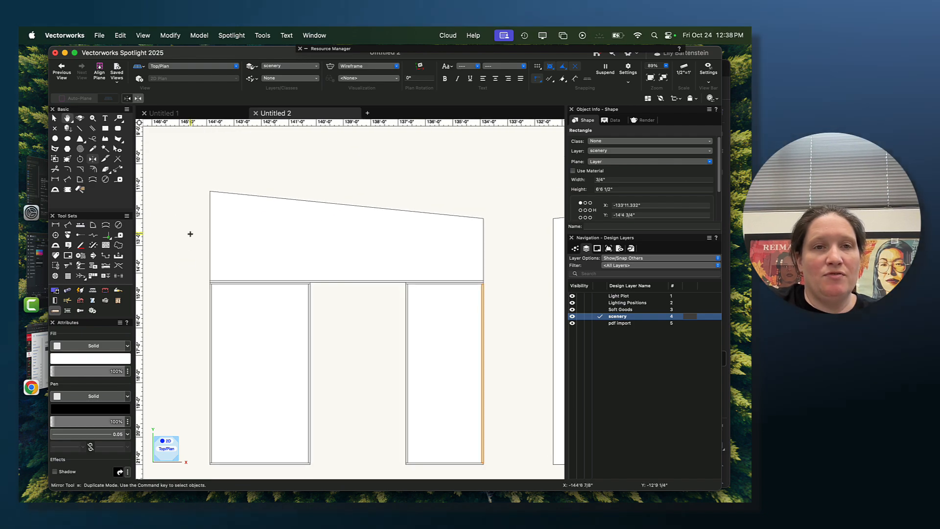
{"action": "scroll", "coordinate": [186, 175], "scroll_direction": "up", "scroll_amount": 2}
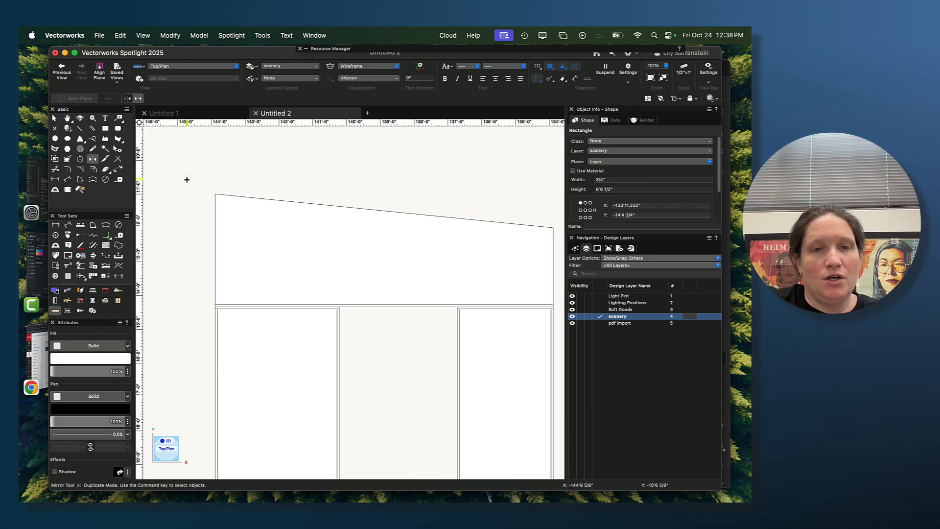
{"action": "left_click", "coordinate": [103, 130]}
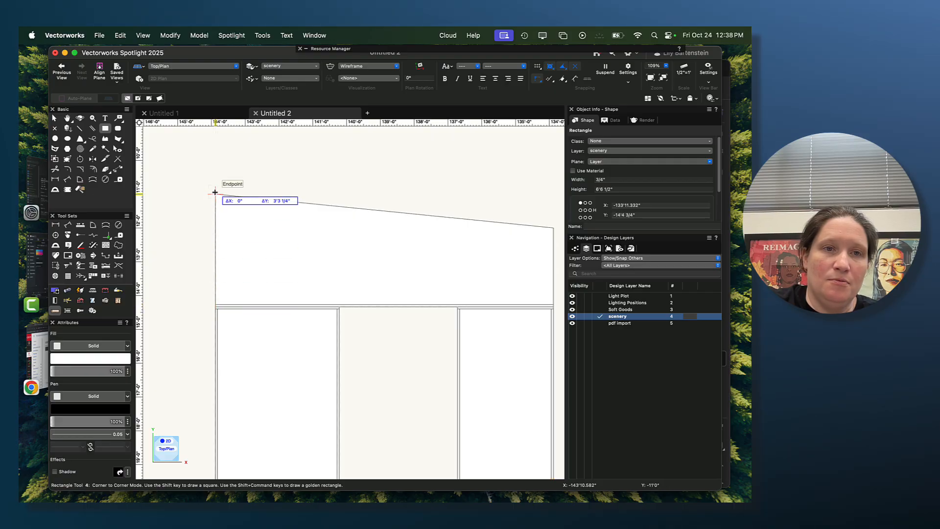
{"action": "scroll", "coordinate": [215, 194], "scroll_direction": "up", "scroll_amount": 5}
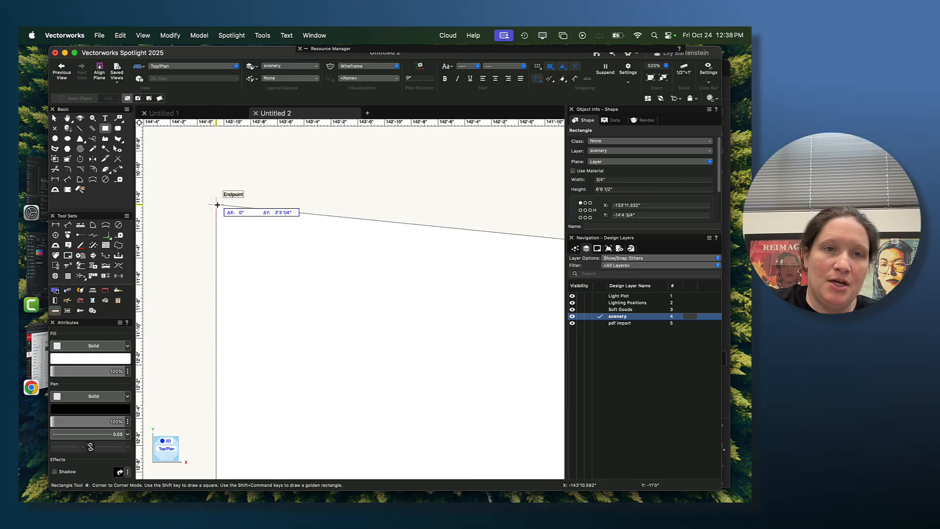
{"action": "key", "text": "Tab"}
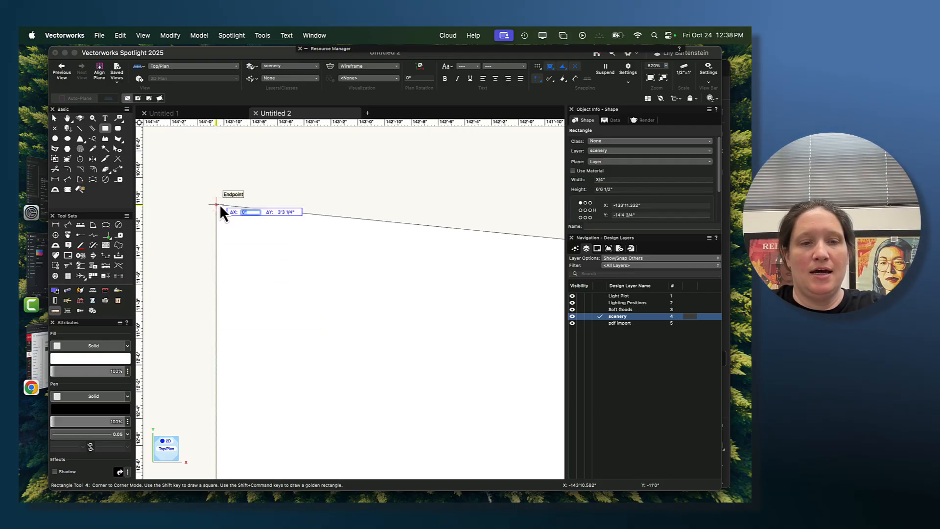
{"action": "type", "text": "3/"}
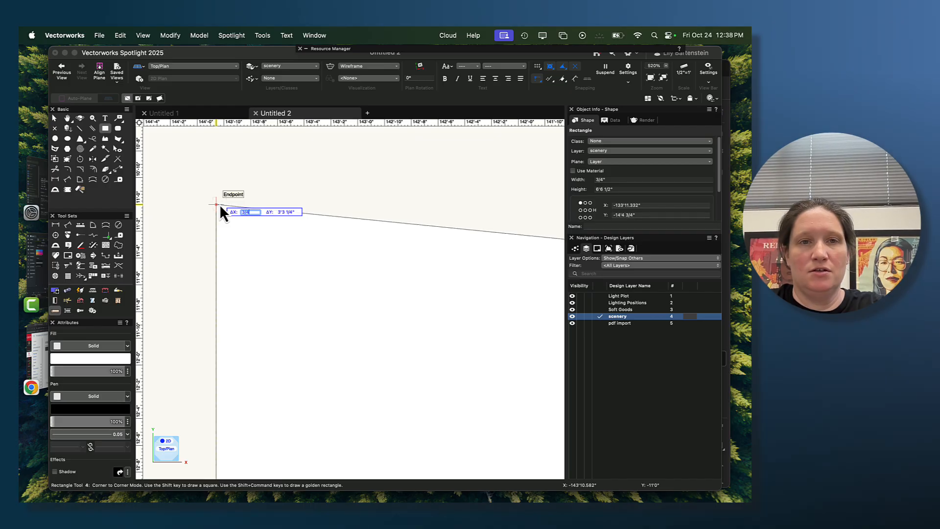
{"action": "type", "text": "4"}
{"action": "key", "text": "Tab"}
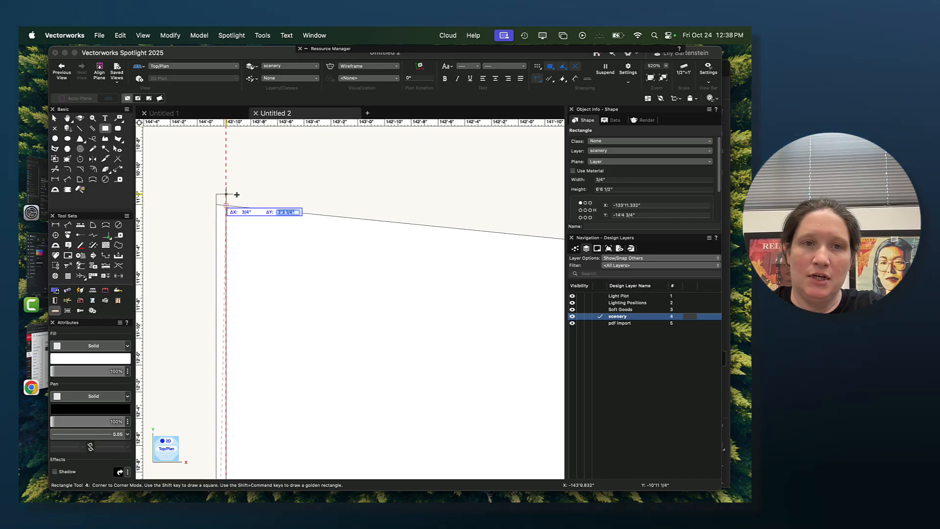
{"action": "scroll", "coordinate": [215, 203], "scroll_direction": "up", "scroll_amount": 3}
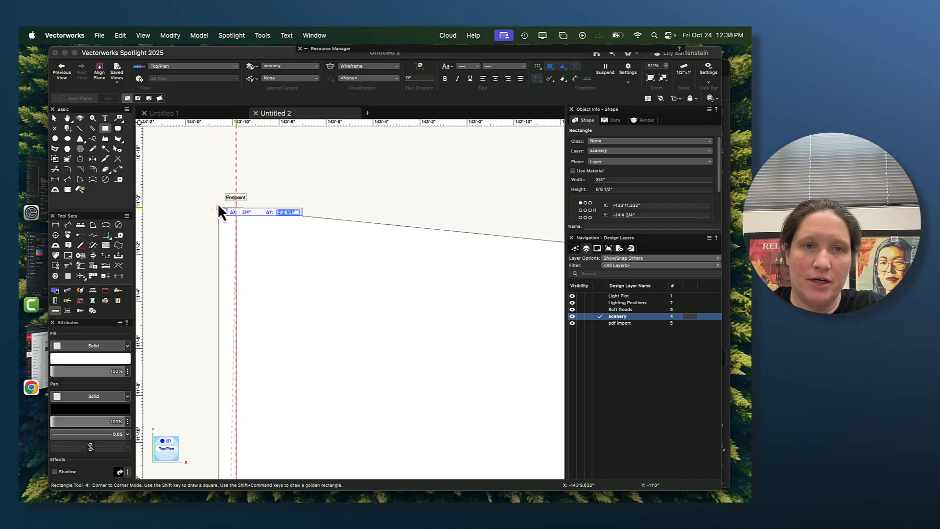
{"action": "key", "text": "Return"}
- Reshape the header's left vertical rectangle by lowering its top right corner onto the wall's sloped top edge, and deselect it
{"action": "scroll", "coordinate": [224, 221], "scroll_direction": "down", "scroll_amount": 1}
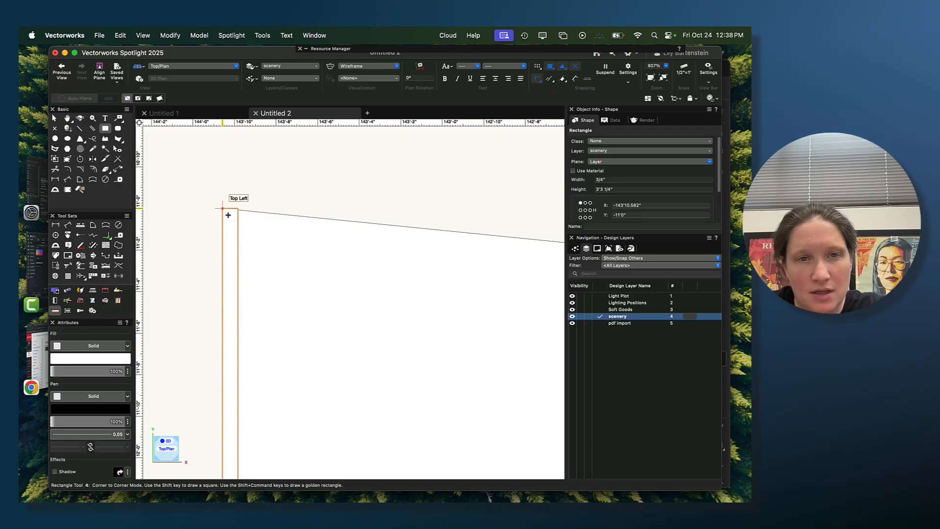
{"action": "scroll", "coordinate": [255, 229], "scroll_direction": "down", "scroll_amount": 4}
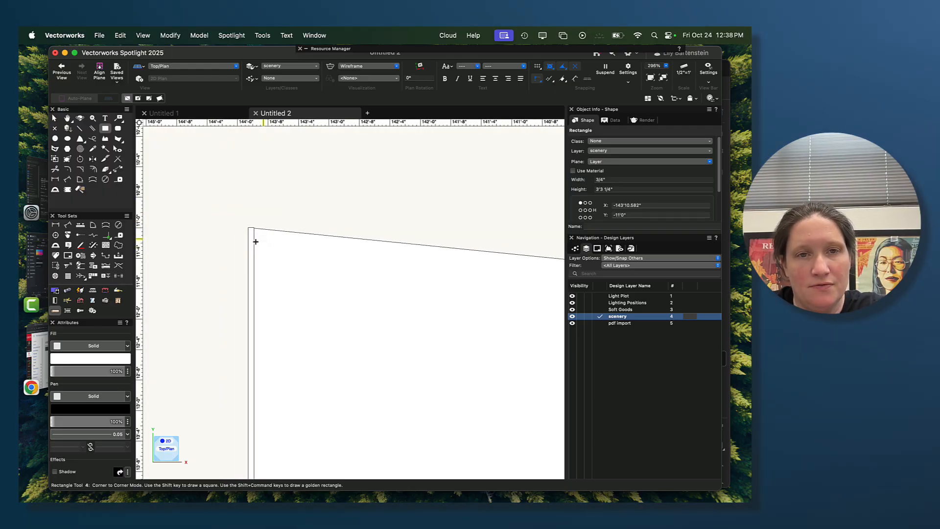
{"action": "key", "text": "h"}
{"action": "left_click_drag", "start_coordinate": [225, 258], "coordinate": [208, 169]}
{"action": "mouse_move", "coordinate": [208, 229]}
{"action": "middle_mouse_down"}
{"action": "mouse_move", "coordinate": [219, 197]}
{"action": "mouse_move", "coordinate": [211, 229]}
{"action": "middle_mouse_up"}
{"action": "scroll", "coordinate": [256, 172], "scroll_direction": "up", "scroll_amount": 4}
{"action": "scroll", "coordinate": [203, 215], "scroll_direction": "up", "scroll_amount": 10}
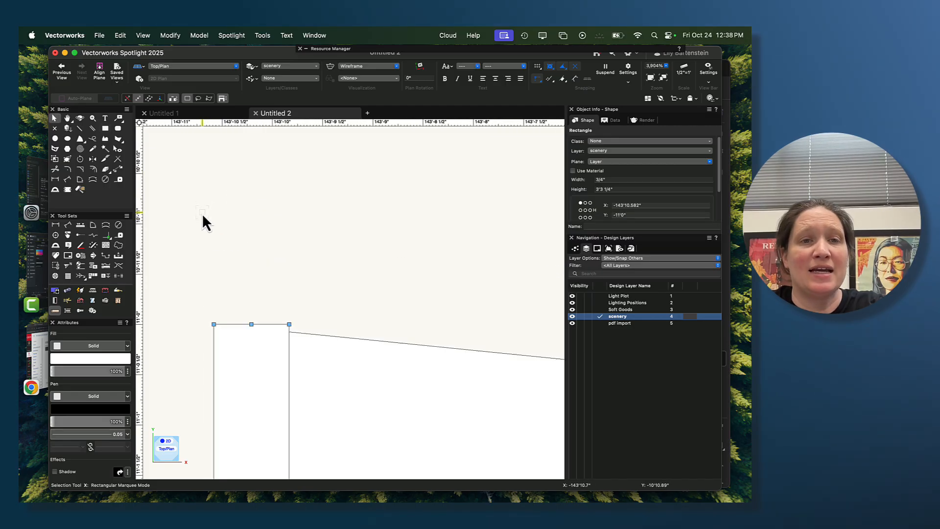
{"action": "middle_click_drag", "start_coordinate": [351, 321], "coordinate": [348, 157]}
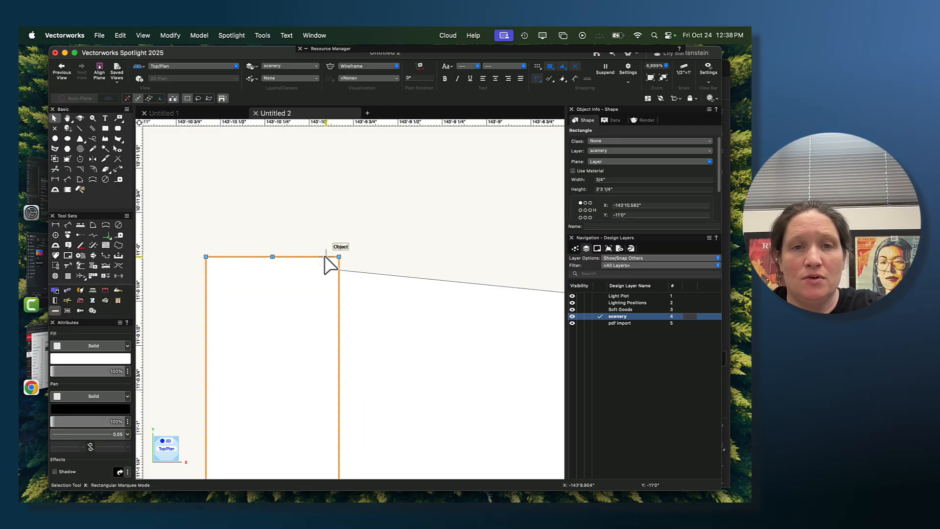
{"action": "key", "text": "shift+r"}
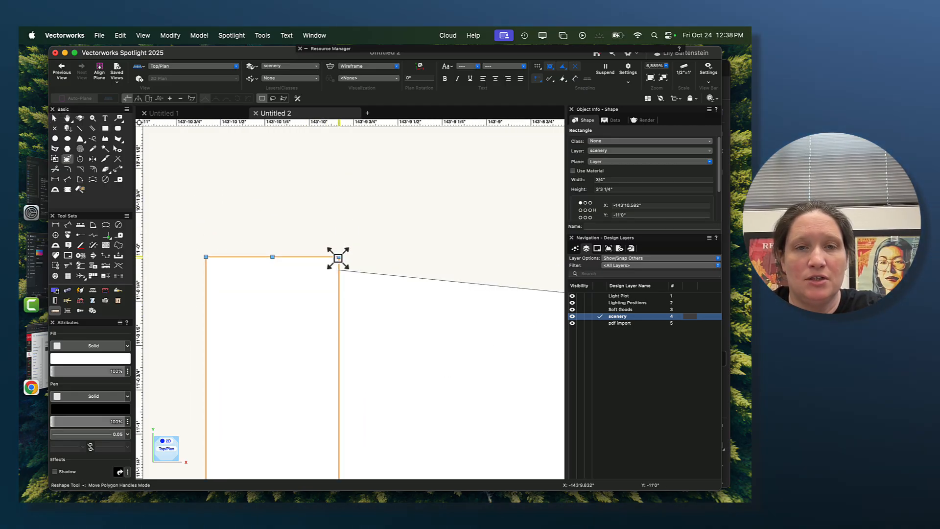
{"action": "left_click_drag", "start_coordinate": [338, 258], "coordinate": [338, 270]}
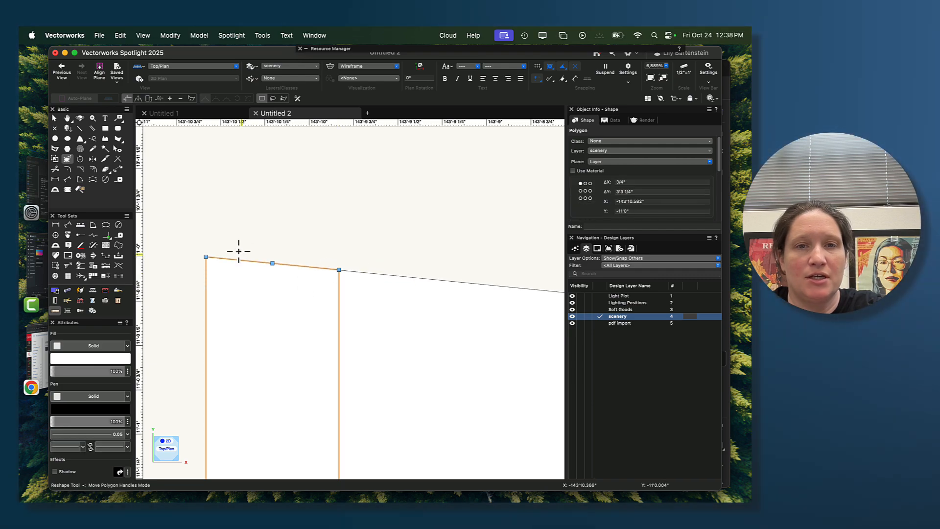
{"action": "scroll", "coordinate": [286, 272], "scroll_direction": "down", "scroll_amount": 3}
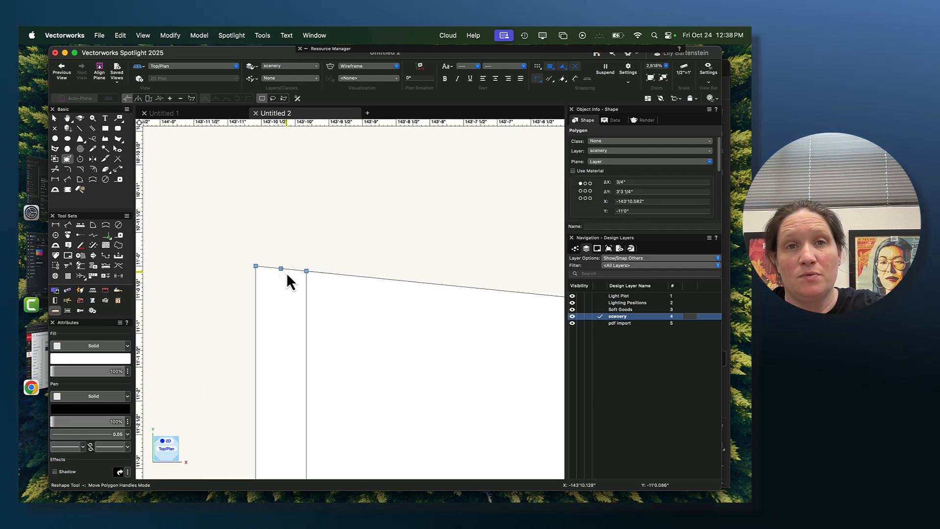
{"action": "scroll", "coordinate": [287, 272], "scroll_direction": "down", "scroll_amount": 6}
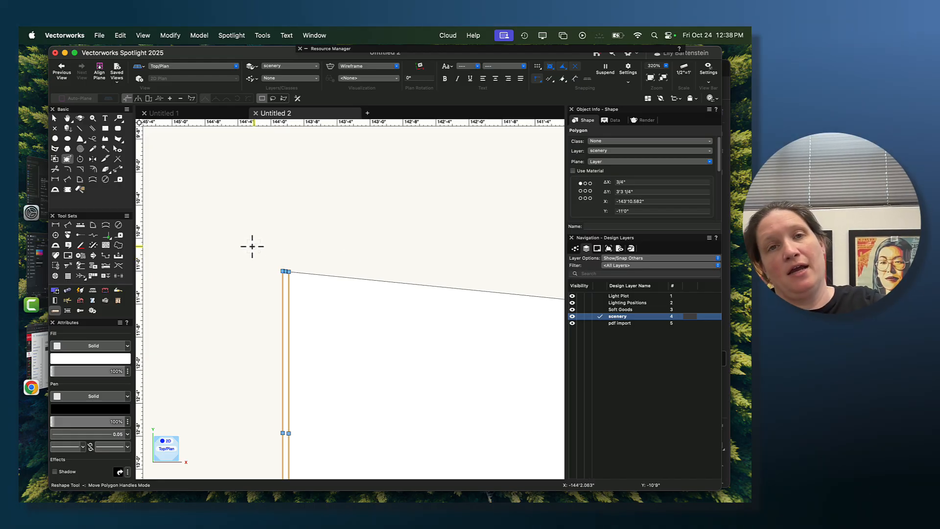
{"action": "scroll", "coordinate": [242, 290], "scroll_direction": "down", "scroll_amount": 4}
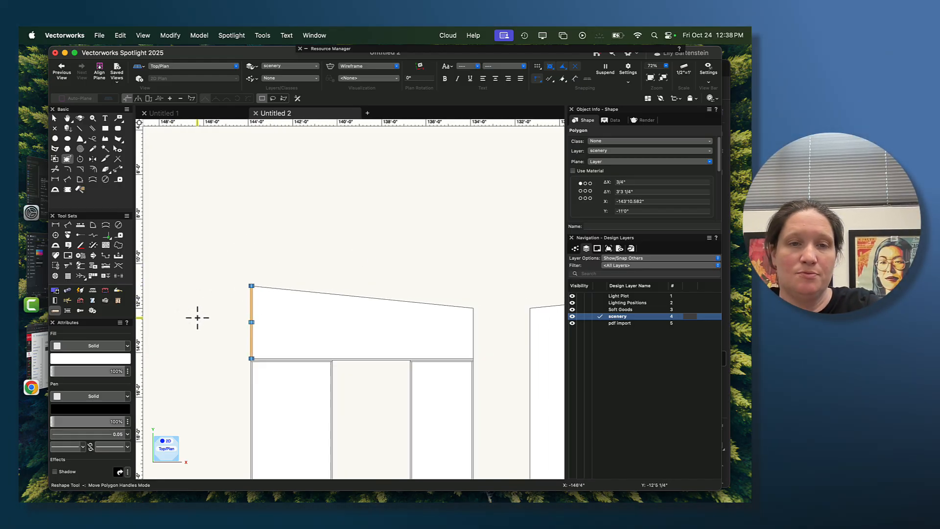
{"action": "left_click", "coordinate": [197, 317]}
{"action": "scroll", "coordinate": [258, 293], "scroll_direction": "up", "scroll_amount": 1}
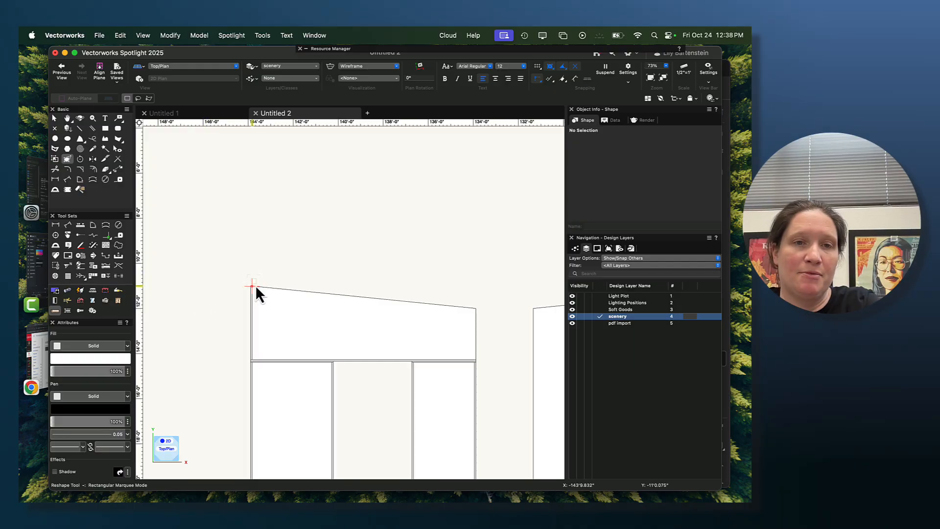
- Lower the sloped top edge of the header's left vertical member below the wall's top edge, making the member about 3'2.35" tall
{"action": "scroll", "coordinate": [256, 289], "scroll_direction": "up", "scroll_amount": 5}
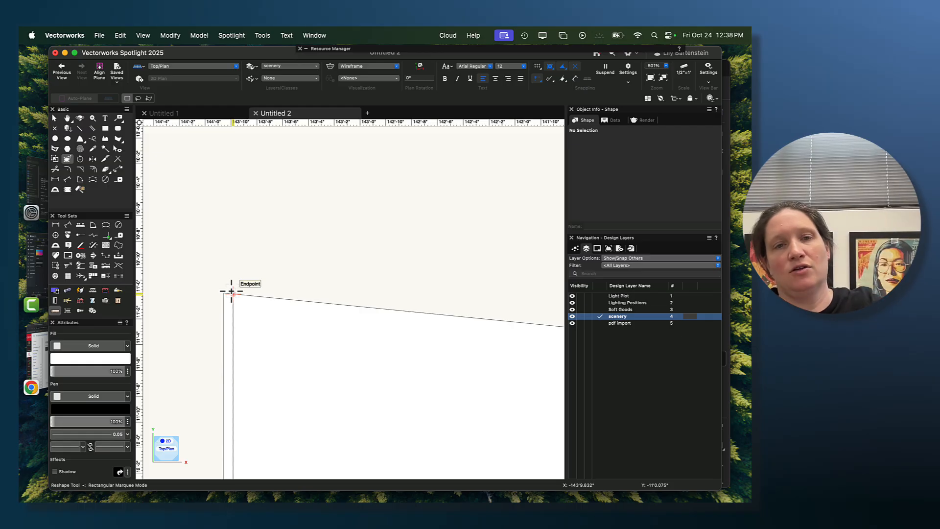
{"action": "scroll", "coordinate": [224, 378], "scroll_direction": "down", "scroll_amount": 1}
{"action": "middle_click_drag", "start_coordinate": [224, 378], "coordinate": [214, 272]}
{"action": "scroll", "coordinate": [213, 272], "scroll_direction": "down", "scroll_amount": 1}
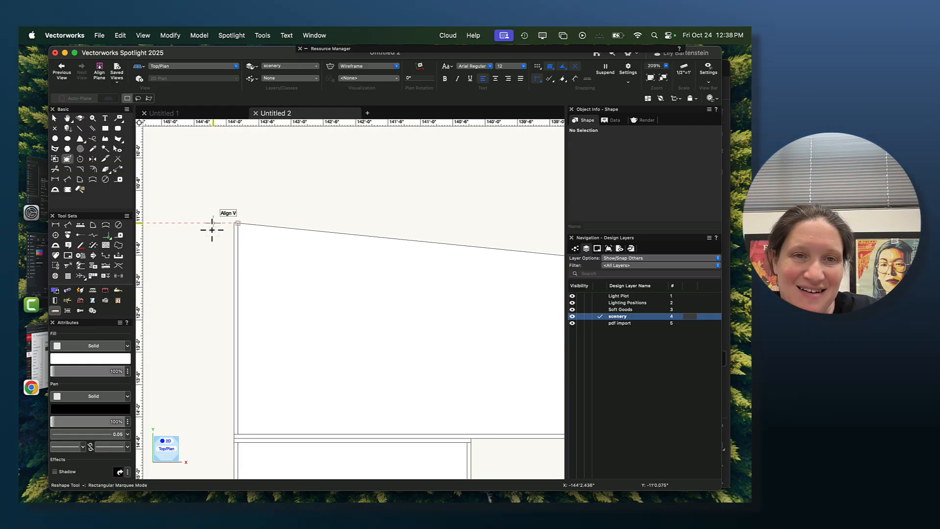
{"action": "left_click", "coordinate": [237, 234]}
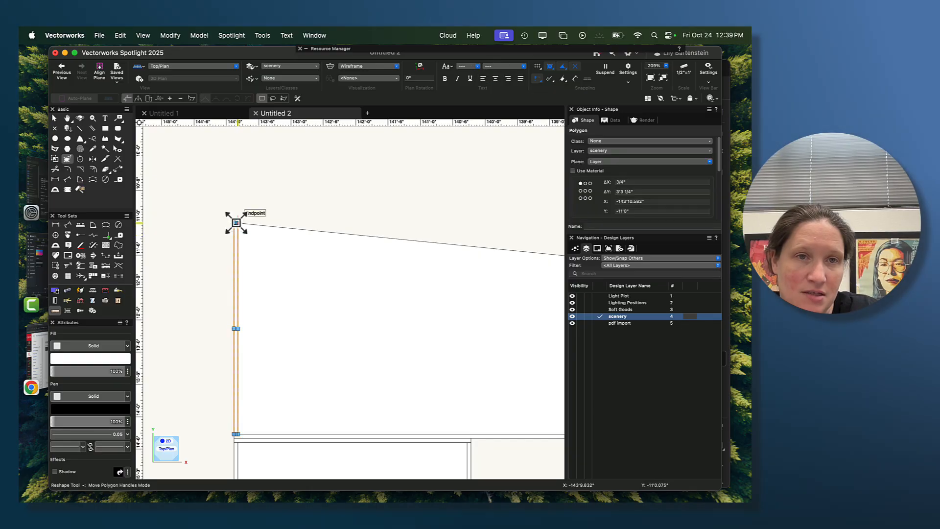
{"action": "scroll", "coordinate": [247, 195], "scroll_direction": "up", "scroll_amount": 3}
{"action": "scroll", "coordinate": [219, 282], "scroll_direction": "up", "scroll_amount": 1}
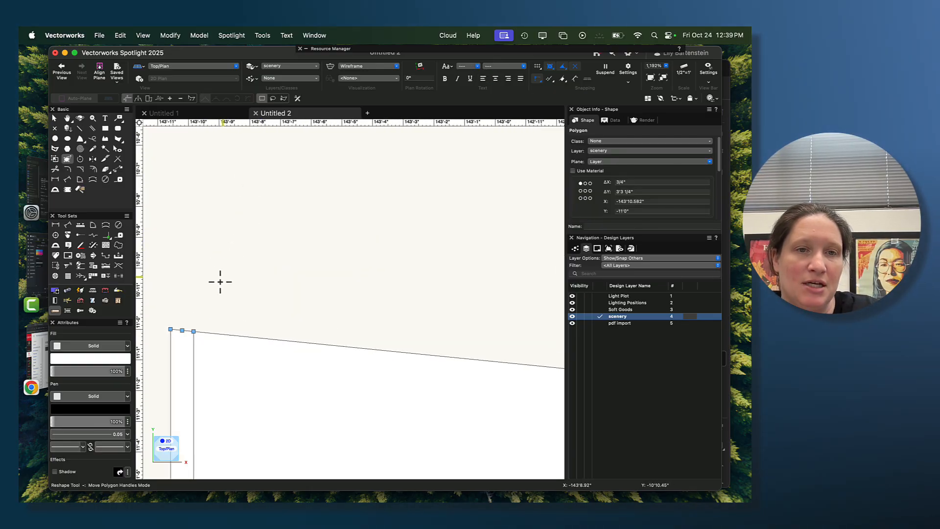
{"action": "middle_click_drag", "start_coordinate": [220, 281], "coordinate": [275, 203]}
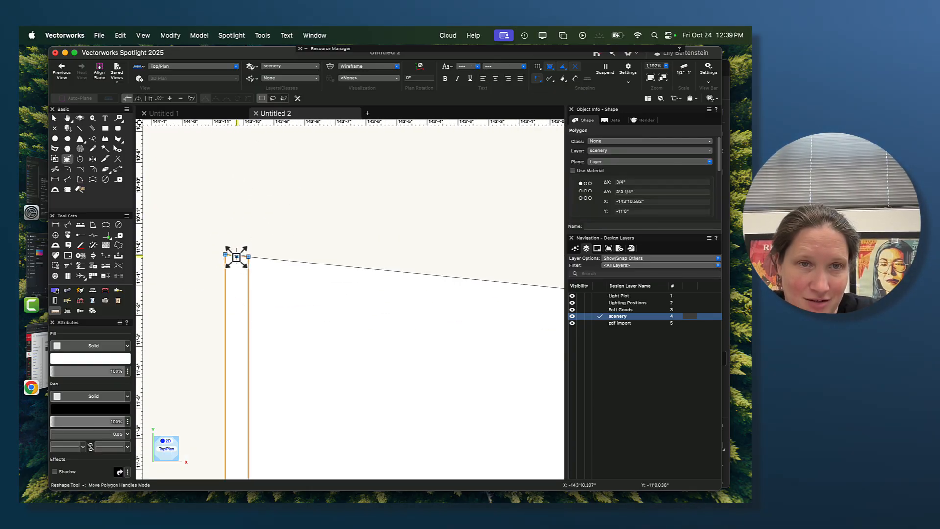
{"action": "left_click_drag", "start_coordinate": [236, 256], "coordinate": [237, 282]}
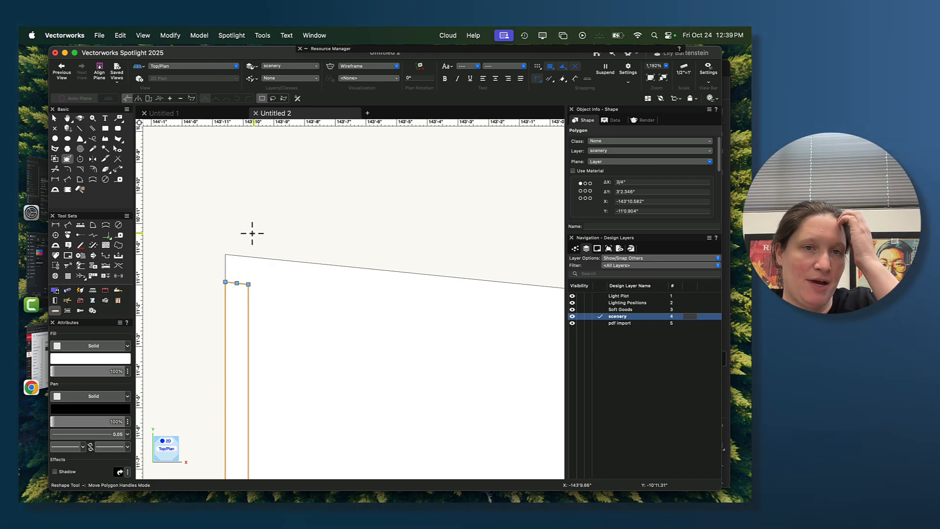
{"action": "scroll", "coordinate": [275, 249], "scroll_direction": "down", "scroll_amount": 6}
{"action": "middle_click_drag", "start_coordinate": [319, 264], "coordinate": [231, 279]}
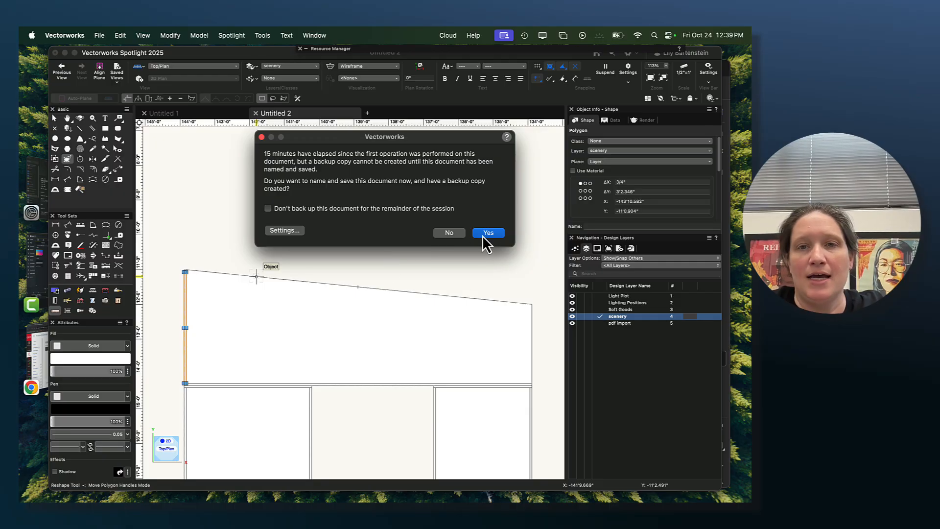
- Save the document to the Desktop as Construction Drawings in the Vectorworks drawing format, with a backup copy
{"action": "left_click", "coordinate": [486, 234]}
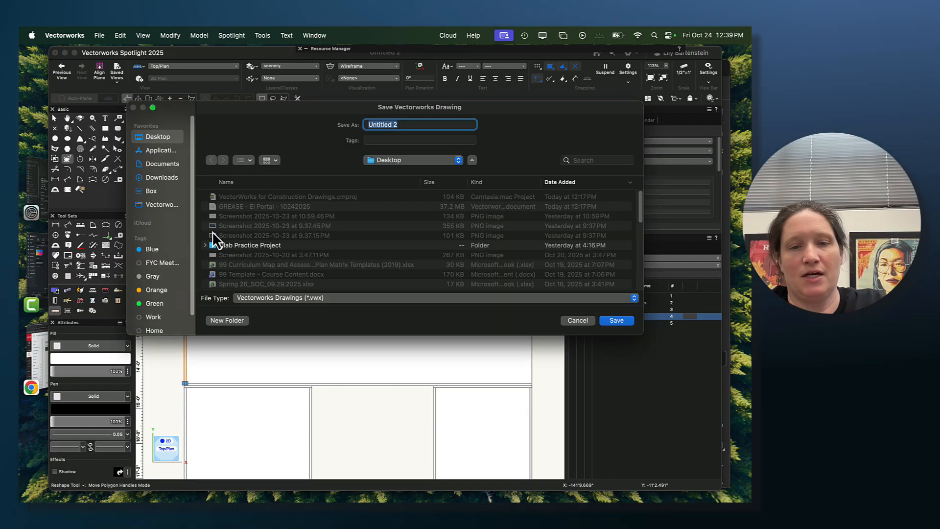
{"action": "type", "text": "Construc"}
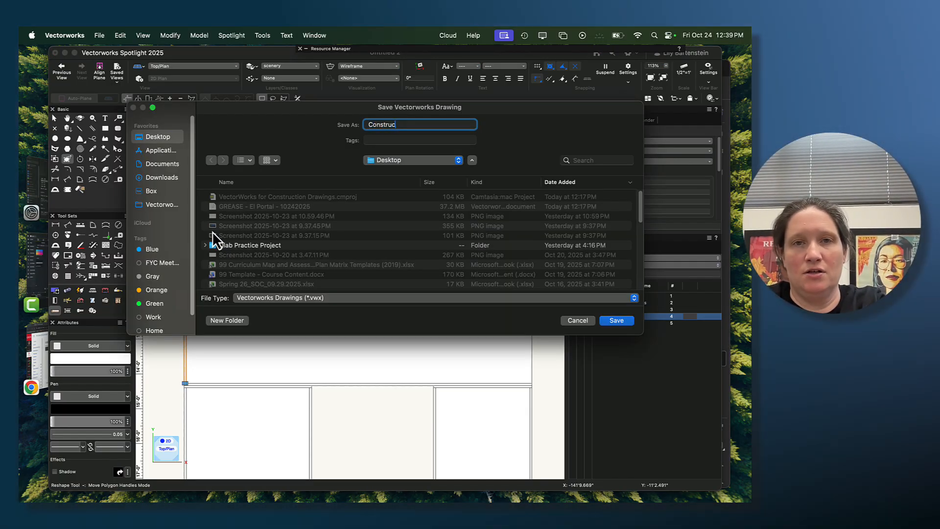
{"action": "type", "text": "tion Drawings"}
{"action": "key", "text": "Return"}
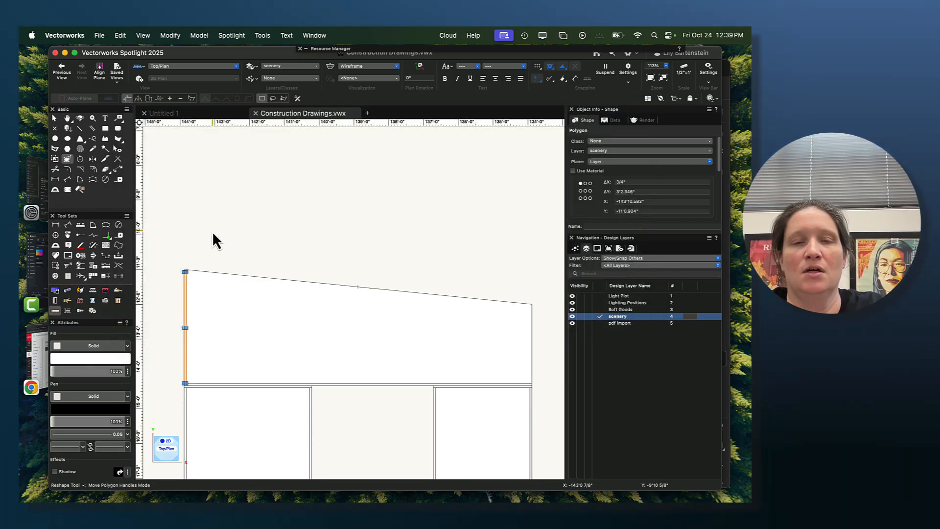
{"action": "scroll", "coordinate": [194, 283], "scroll_direction": "up", "scroll_amount": 3}
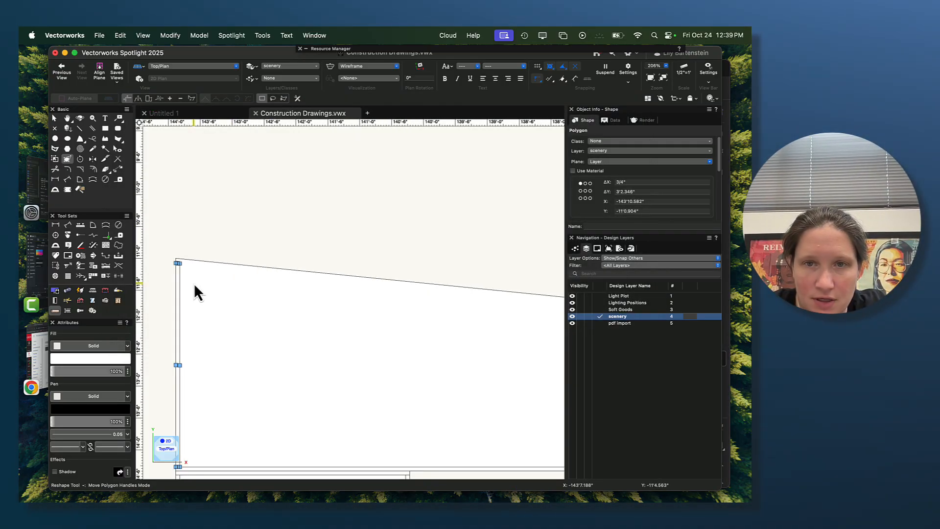
{"action": "left_click", "coordinate": [106, 127]}
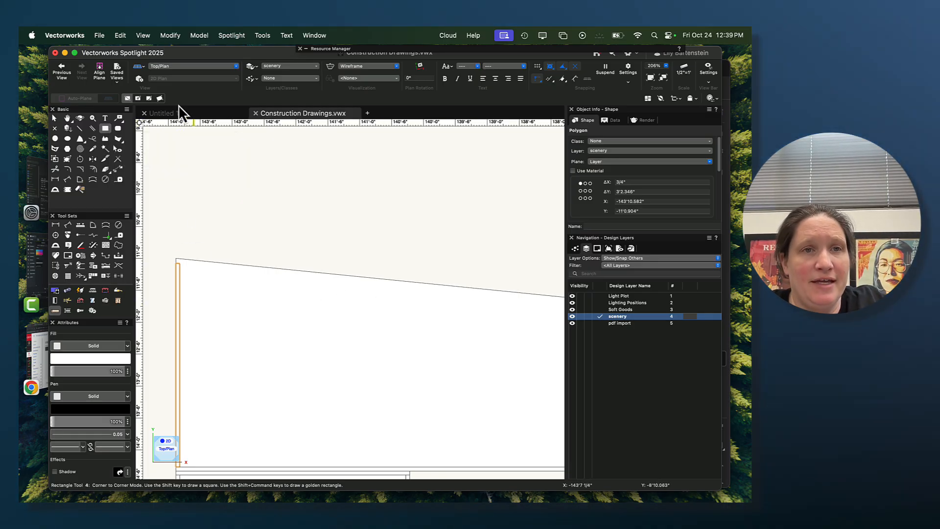
{"action": "left_click", "coordinate": [221, 211]}
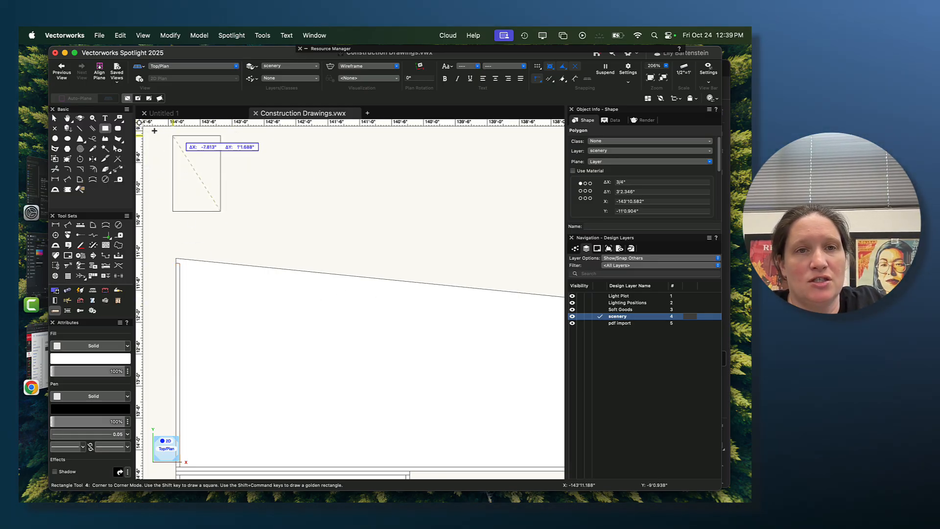
{"action": "left_click", "coordinate": [326, 157]}
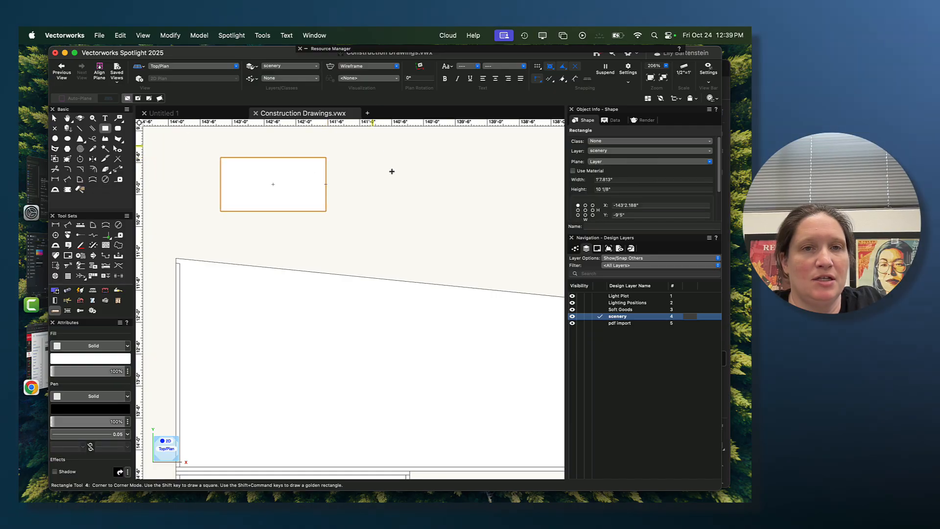
{"action": "key", "text": "Delete"}
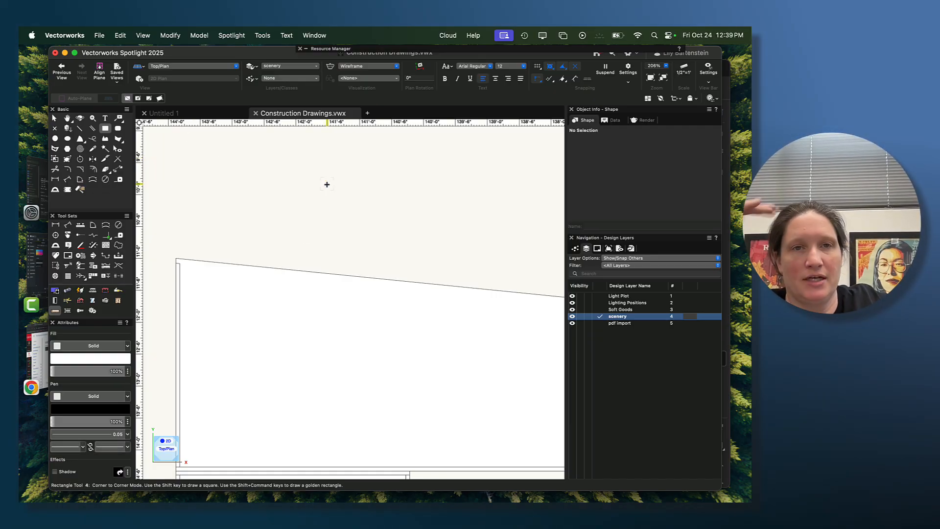
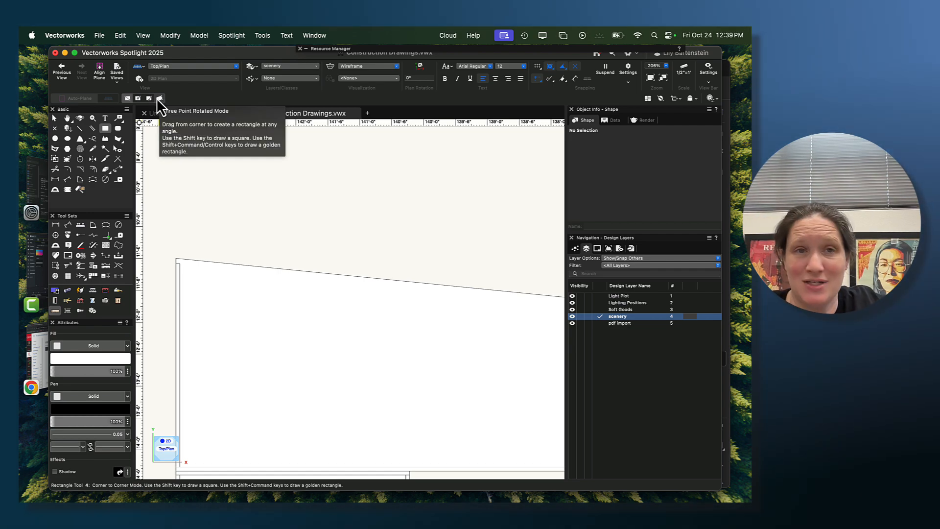
- Draw a three-point rotated rectangle about 10'0.6" by 1.5" along the Back wall header's sloped top edge, inside the wall outline
{"action": "left_click", "coordinate": [158, 97]}
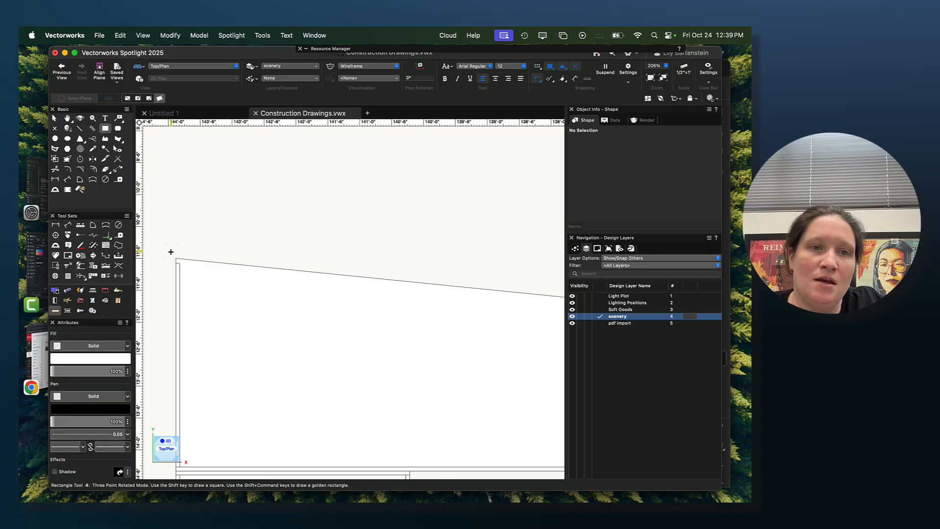
{"action": "left_click", "coordinate": [177, 257]}
{"action": "scroll", "coordinate": [391, 304], "scroll_direction": "right", "scroll_amount": 10}
{"action": "scroll", "coordinate": [392, 303], "scroll_direction": "down", "scroll_amount": 2}
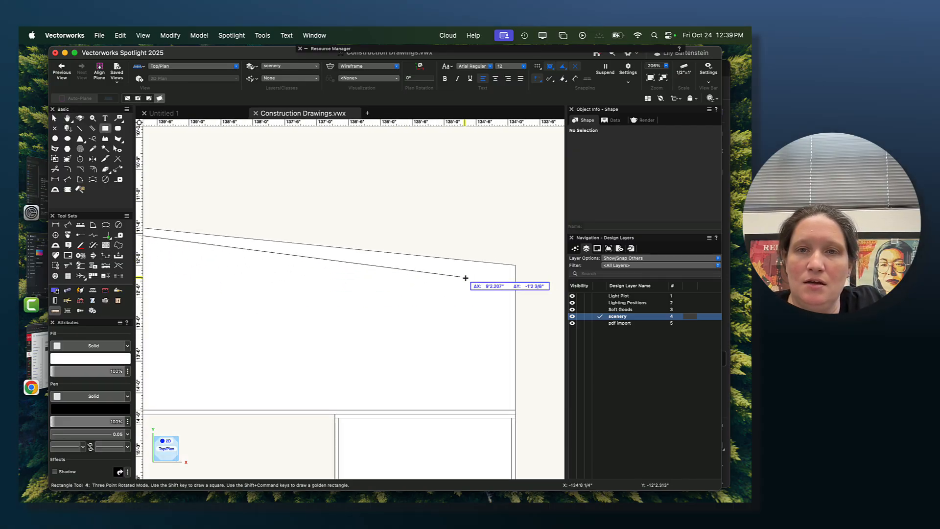
{"action": "left_click", "coordinate": [516, 273]}
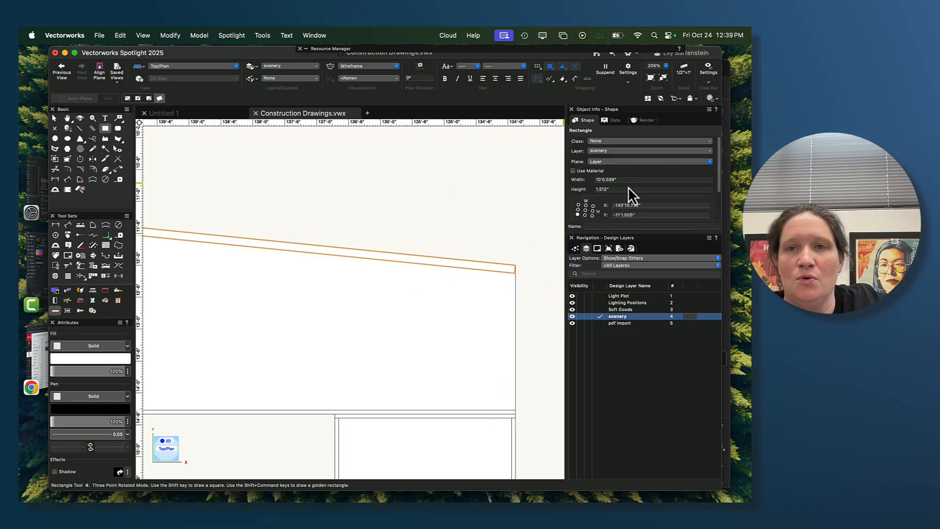
- Set the sloped rectangle's height to 3/4", anchored at its top centre so the outer edge holds its position
{"action": "scroll", "coordinate": [524, 290], "scroll_direction": "up", "scroll_amount": 3}
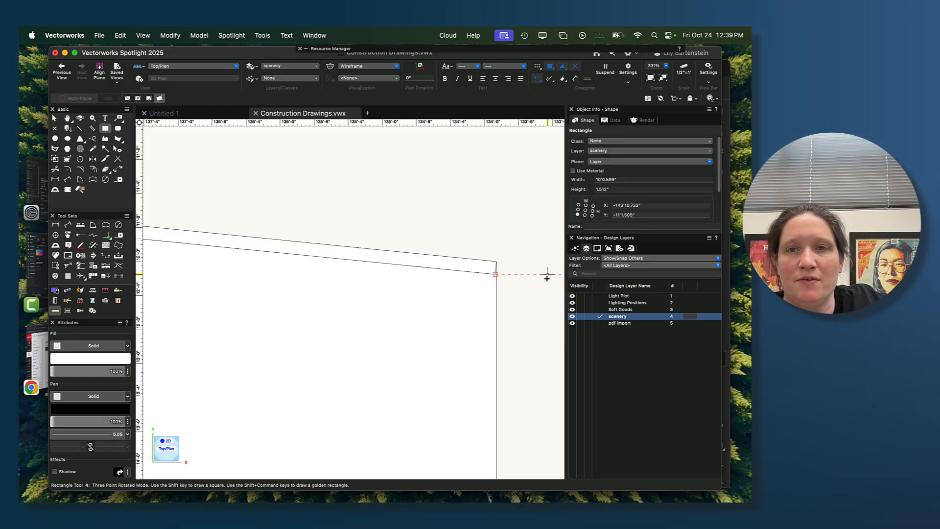
{"action": "left_click", "coordinate": [586, 205]}
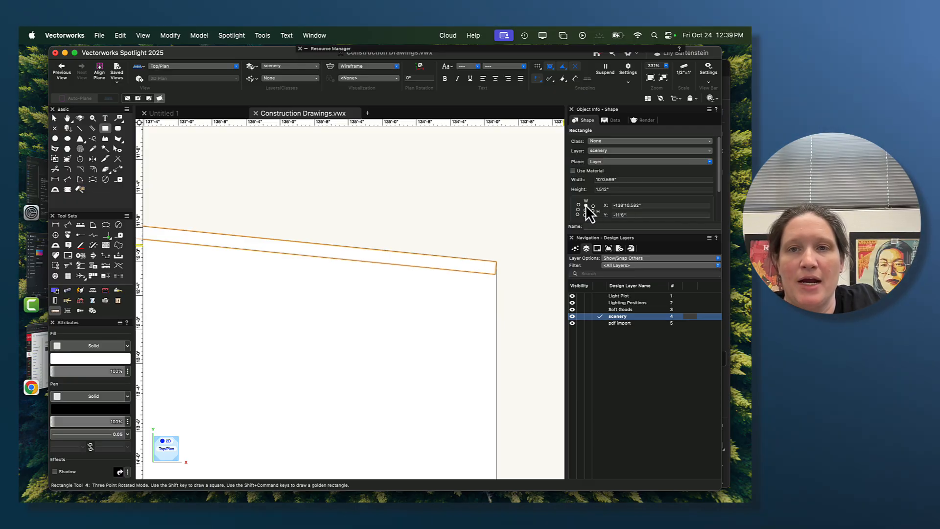
{"action": "left_click", "coordinate": [607, 190]}
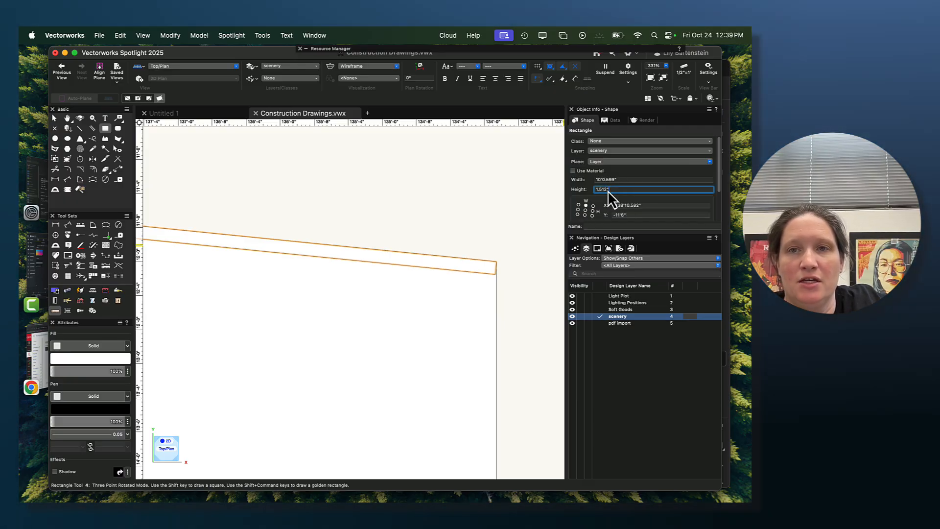
{"action": "type", "text": "3/4"}
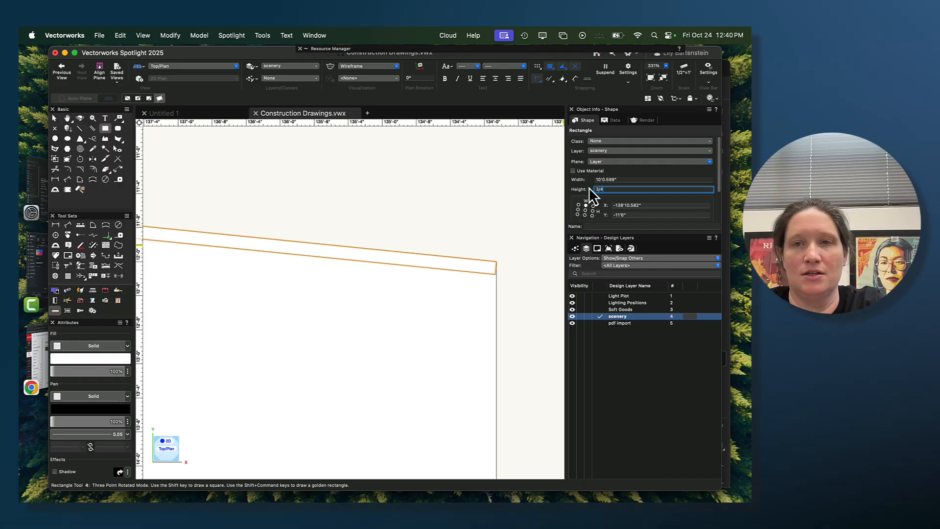
{"action": "key", "text": "Return"}
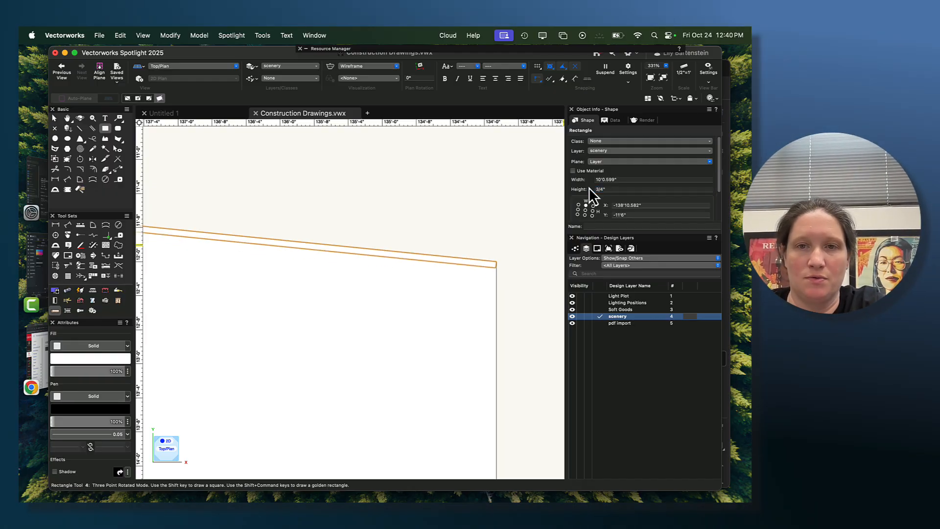
- Stretch the sloped member's right end to a length of about 10'0.673", bringing its lower corner onto the wall's right edge
{"action": "scroll", "coordinate": [519, 260], "scroll_direction": "up", "scroll_amount": 5}
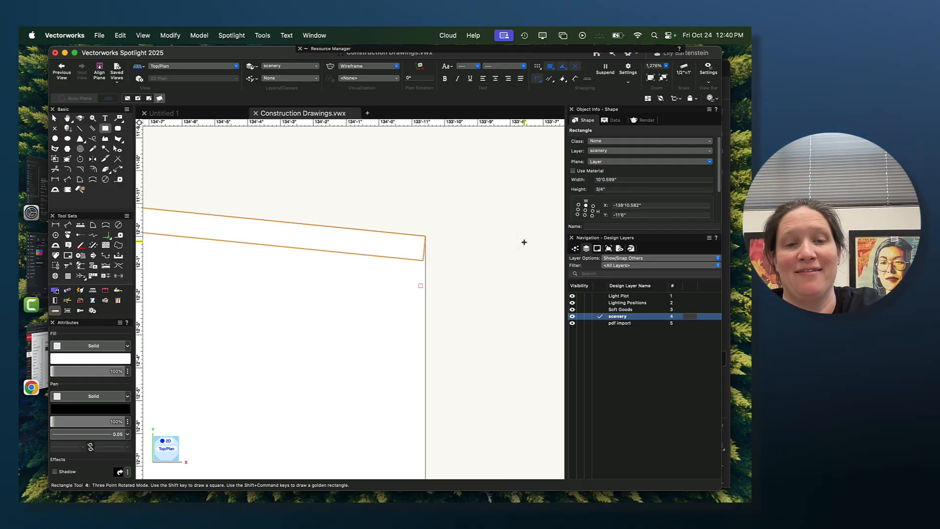
{"action": "key", "text": "x"}
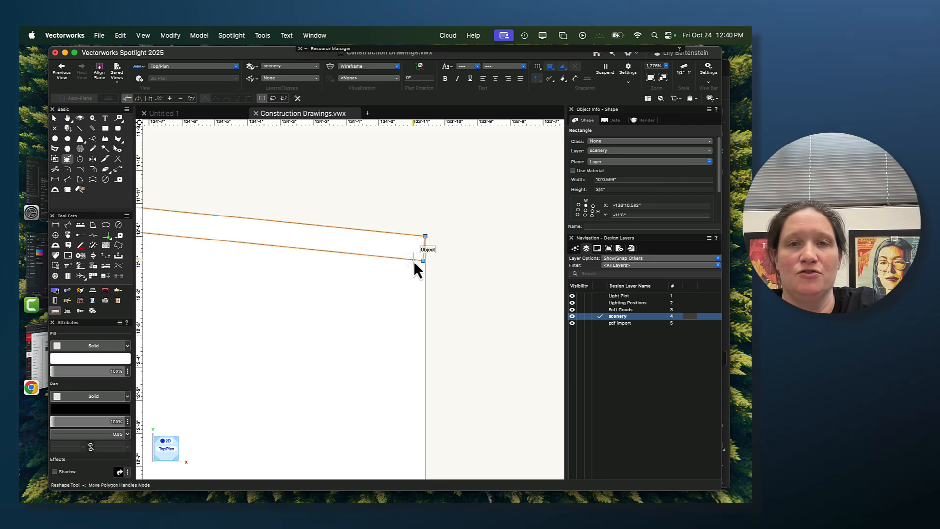
{"action": "key", "text": "shift+r"}
{"action": "scroll", "coordinate": [414, 260], "scroll_direction": "up", "scroll_amount": 3}
{"action": "left_click_drag", "start_coordinate": [406, 264], "coordinate": [432, 264]}
{"action": "scroll", "coordinate": [412, 266], "scroll_direction": "up", "scroll_amount": 3}
{"action": "scroll", "coordinate": [397, 261], "scroll_direction": "up", "scroll_amount": 3}
{"action": "scroll", "coordinate": [426, 267], "scroll_direction": "down", "scroll_amount": 3}
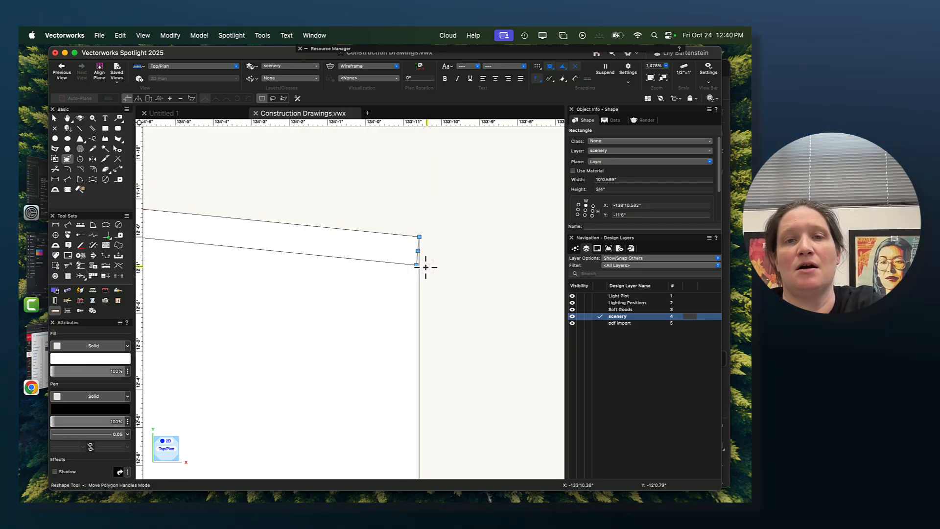
{"action": "scroll", "coordinate": [428, 255], "scroll_direction": "up", "scroll_amount": 3}
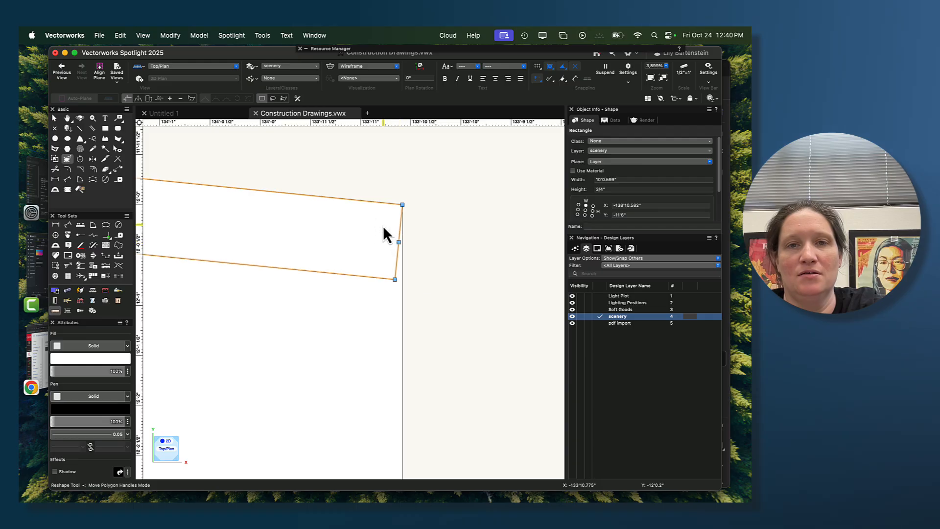
{"action": "key", "text": "x"}
{"action": "left_click_drag", "start_coordinate": [398, 243], "coordinate": [395, 273]}
{"action": "scroll", "coordinate": [402, 275], "scroll_direction": "up", "scroll_amount": 4}
{"action": "scroll", "coordinate": [395, 245], "scroll_direction": "down", "scroll_amount": 2}
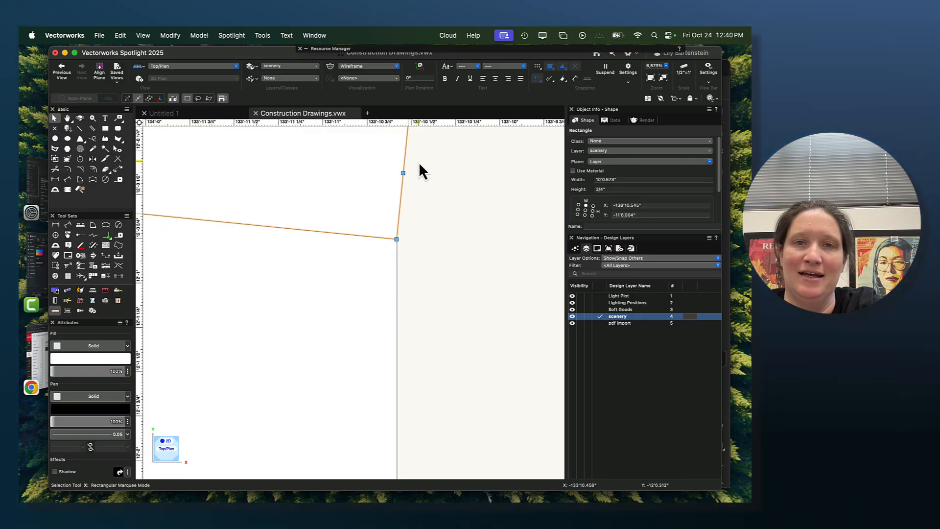
- Reshape the sloped member by moving its upper right corner back onto the wall's right edge, making that end vertical
{"action": "scroll", "coordinate": [420, 171], "scroll_direction": "up", "scroll_amount": 4}
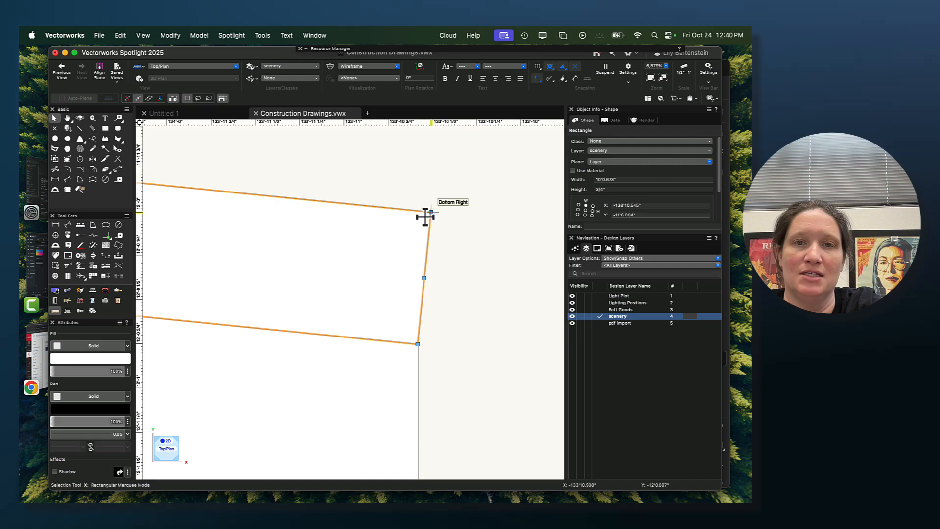
{"action": "key", "text": "shift+r"}
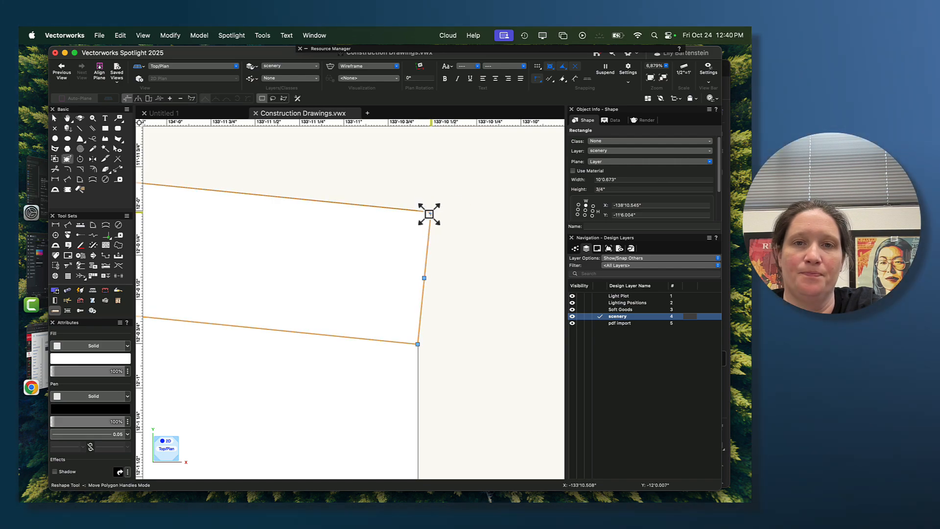
{"action": "left_click_drag", "start_coordinate": [429, 214], "coordinate": [419, 213]}
{"action": "scroll", "coordinate": [417, 256], "scroll_direction": "down", "scroll_amount": 3}
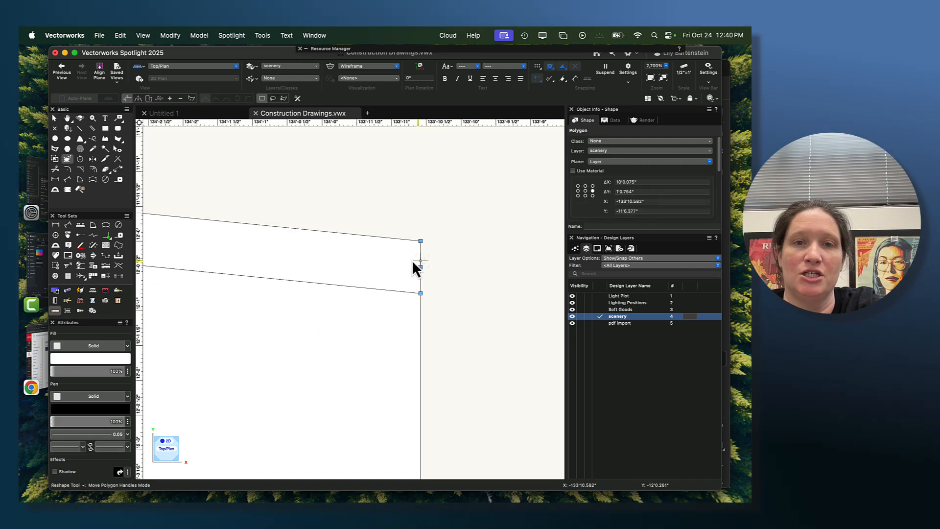
- Try to shift the sloped member's slanted left end inward toward the wall's left edge, making it about 9'11.988" across
{"action": "scroll", "coordinate": [304, 257], "scroll_direction": "down", "scroll_amount": 4}
{"action": "middle_click_drag", "start_coordinate": [233, 266], "coordinate": [471, 314]}
{"action": "scroll", "coordinate": [275, 302], "scroll_direction": "down", "scroll_amount": 2}
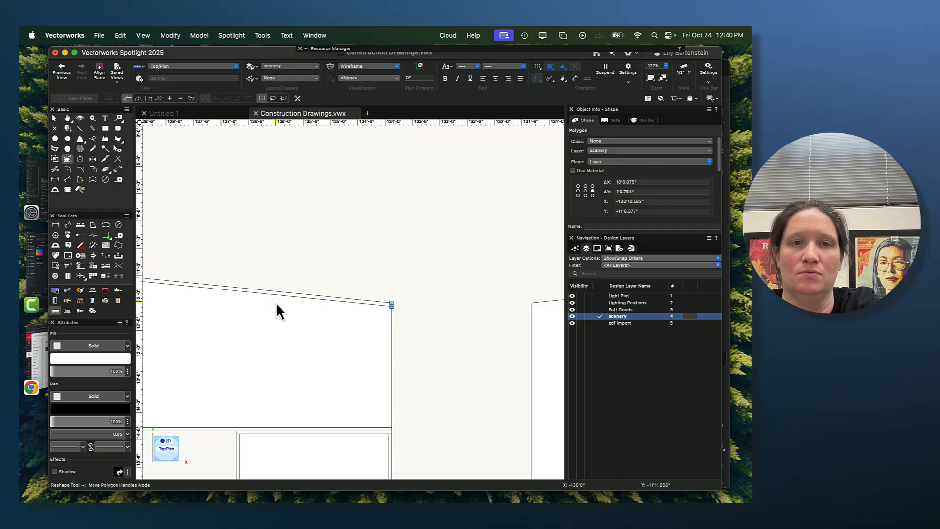
{"action": "middle_click_drag", "start_coordinate": [232, 304], "coordinate": [432, 328]}
{"action": "scroll", "coordinate": [302, 293], "scroll_direction": "up", "scroll_amount": 2}
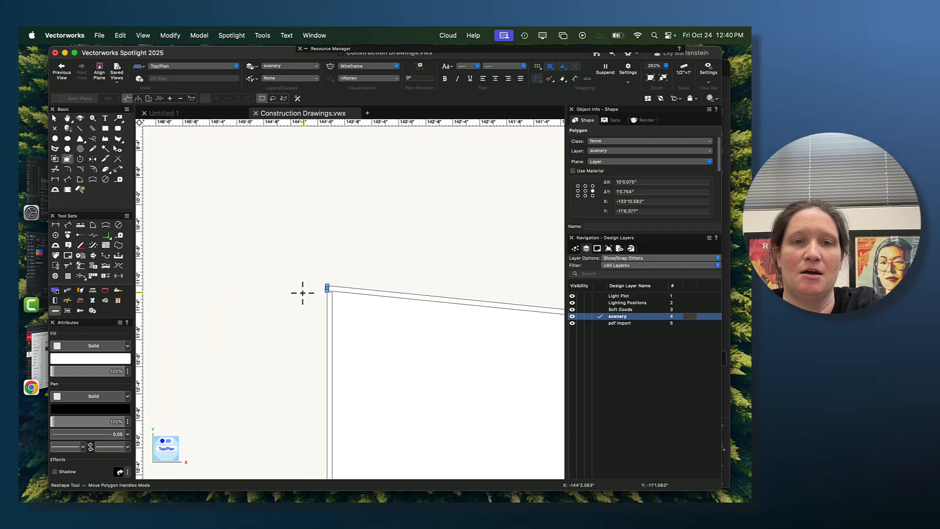
{"action": "scroll", "coordinate": [302, 293], "scroll_direction": "up", "scroll_amount": 8}
{"action": "middle_click_drag", "start_coordinate": [440, 274], "coordinate": [138, 271]}
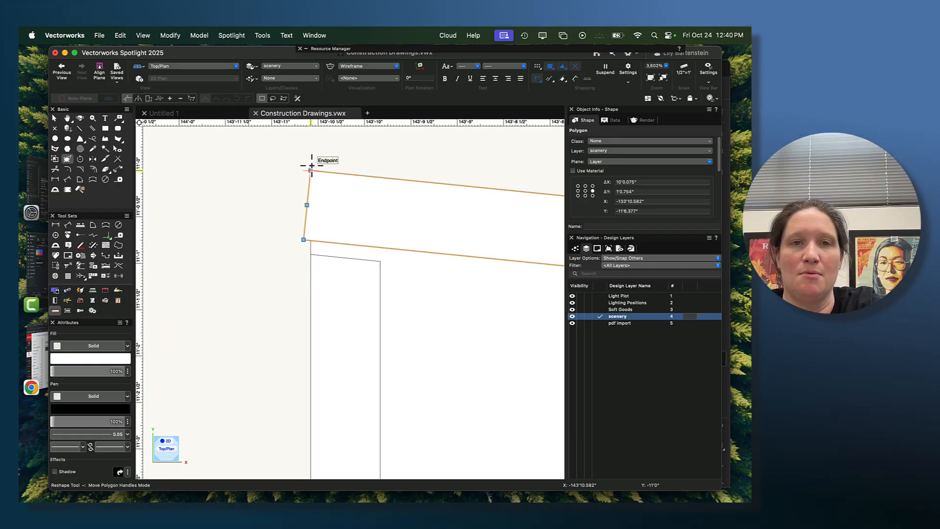
{"action": "scroll", "coordinate": [310, 242], "scroll_direction": "up", "scroll_amount": 2}
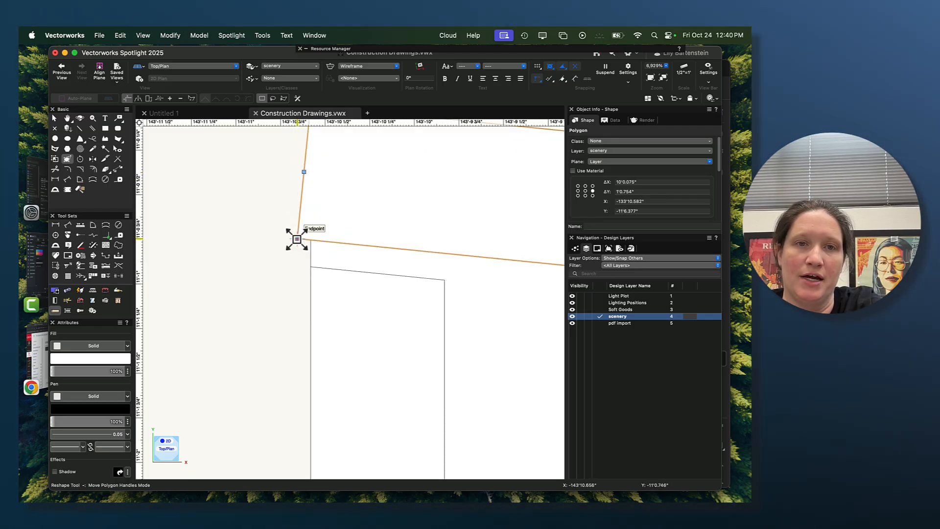
{"action": "left_click_drag", "start_coordinate": [307, 172], "coordinate": [318, 184]}
{"action": "scroll", "coordinate": [320, 203], "scroll_direction": "up", "scroll_amount": 4}
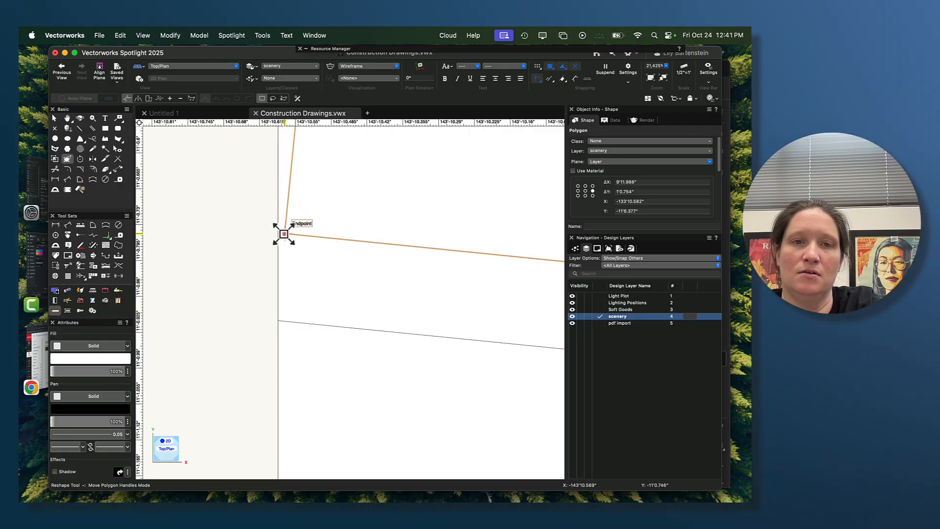
- Reshape the sloped member's left end by moving its lower and upper corners onto the wall's left edge, making it 10'0" across
{"action": "key", "text": "x"}
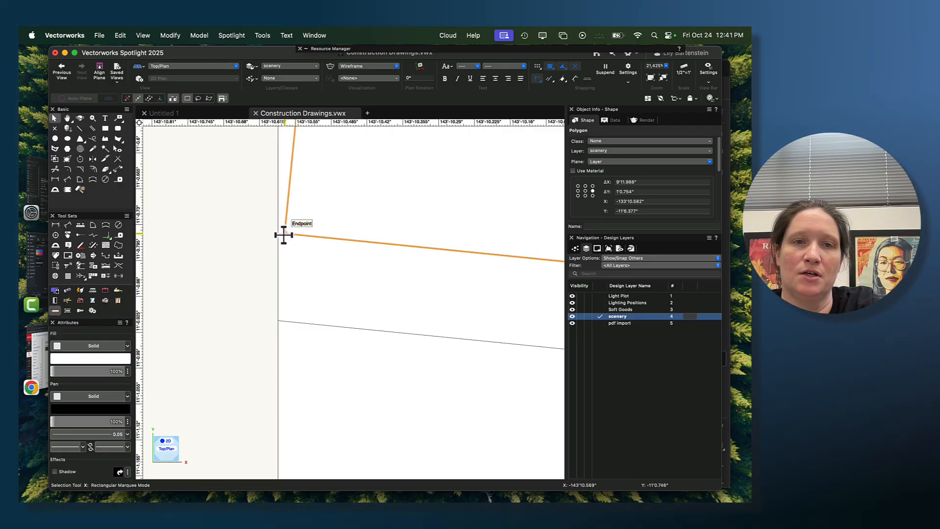
{"action": "scroll", "coordinate": [307, 180], "scroll_direction": "down", "scroll_amount": 3}
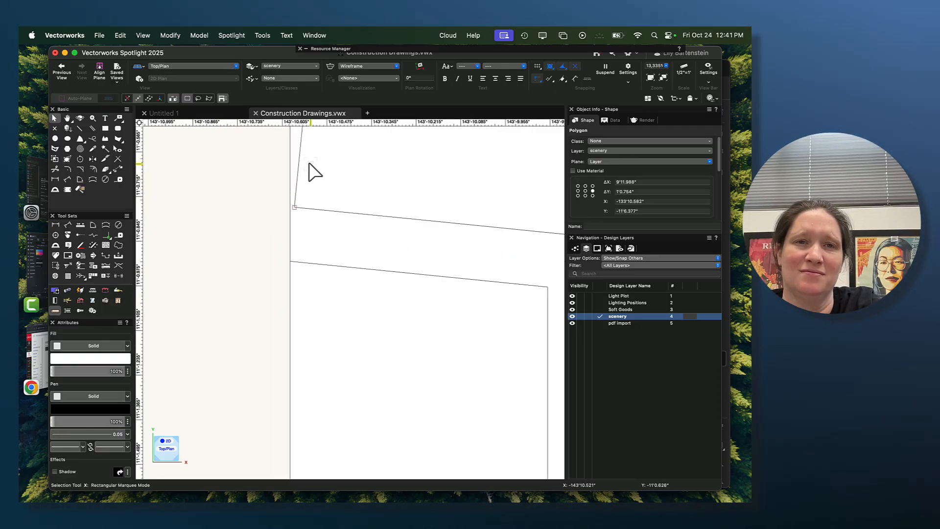
{"action": "middle_click_drag", "start_coordinate": [308, 172], "coordinate": [323, 247]}
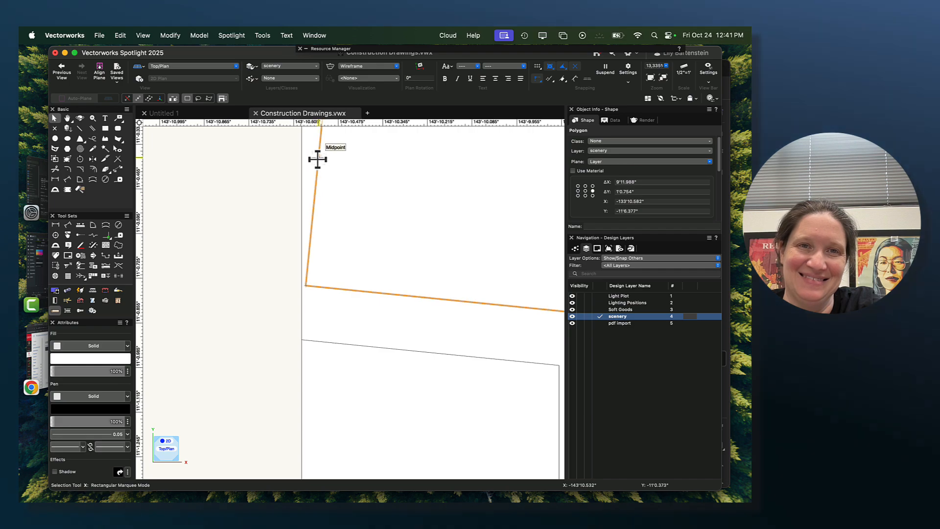
{"action": "scroll", "coordinate": [306, 288], "scroll_direction": "up", "scroll_amount": 4}
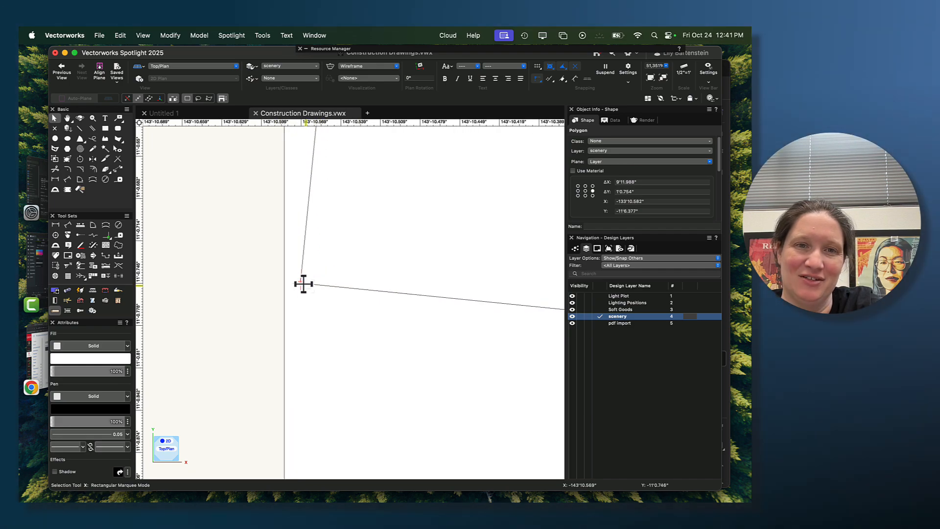
{"action": "key", "text": "shift+r"}
{"action": "left_click_drag", "start_coordinate": [300, 284], "coordinate": [288, 280]}
{"action": "scroll", "coordinate": [288, 280], "scroll_direction": "down", "scroll_amount": 7}
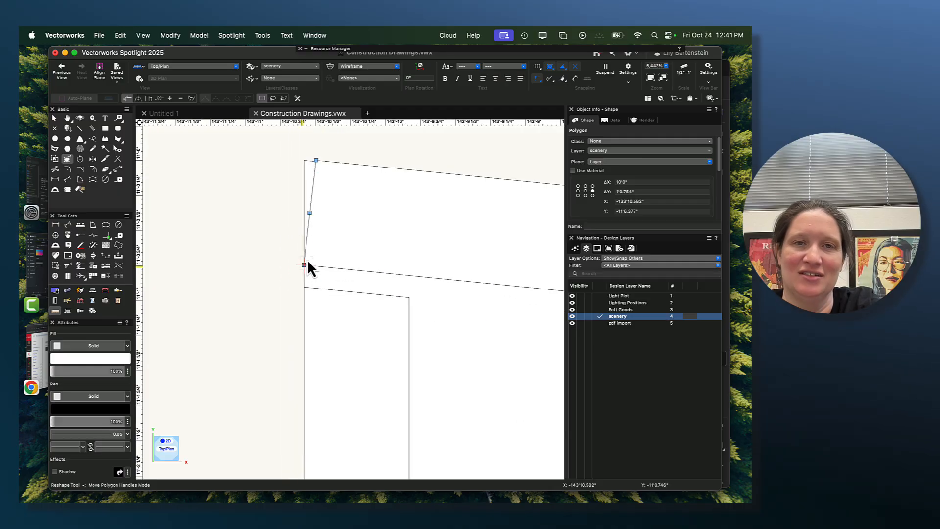
{"action": "scroll", "coordinate": [281, 269], "scroll_direction": "up", "scroll_amount": 5}
{"action": "scroll", "coordinate": [325, 269], "scroll_direction": "up", "scroll_amount": 4}
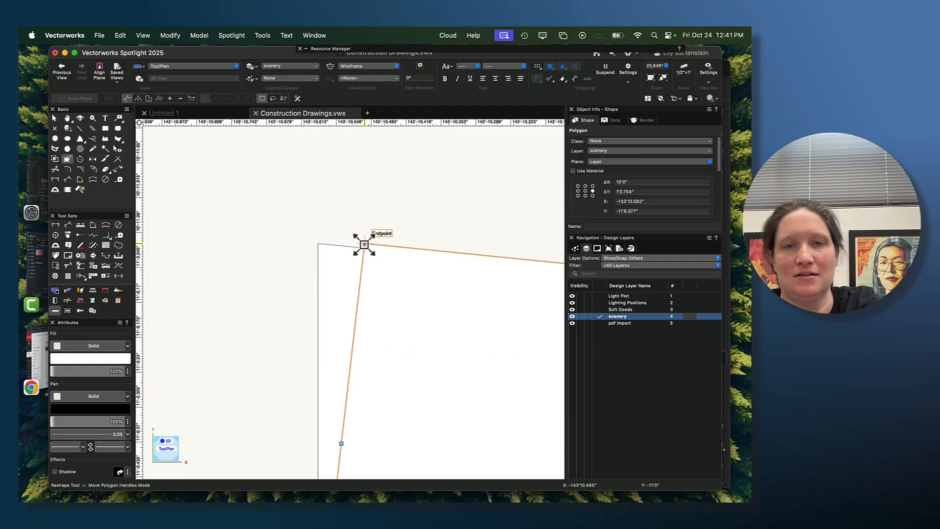
{"action": "left_click_drag", "start_coordinate": [365, 244], "coordinate": [316, 244]}
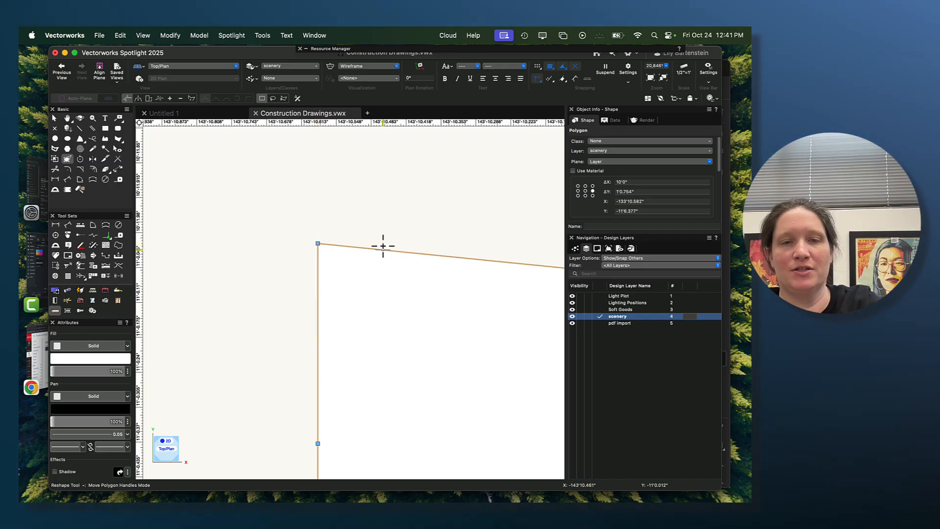
- Undo the reshaping of the sloped member's left end
{"action": "scroll", "coordinate": [381, 245], "scroll_direction": "down", "scroll_amount": 4}
{"action": "scroll", "coordinate": [401, 328], "scroll_direction": "down", "scroll_amount": 3}
{"action": "key", "text": "super+z"}
{"action": "key", "text": "super+z"}
{"action": "key", "text": "super+z"}
{"action": "key", "text": "super+z"}
{"action": "key", "text": "super+z"}
{"action": "key", "text": "super+z"}
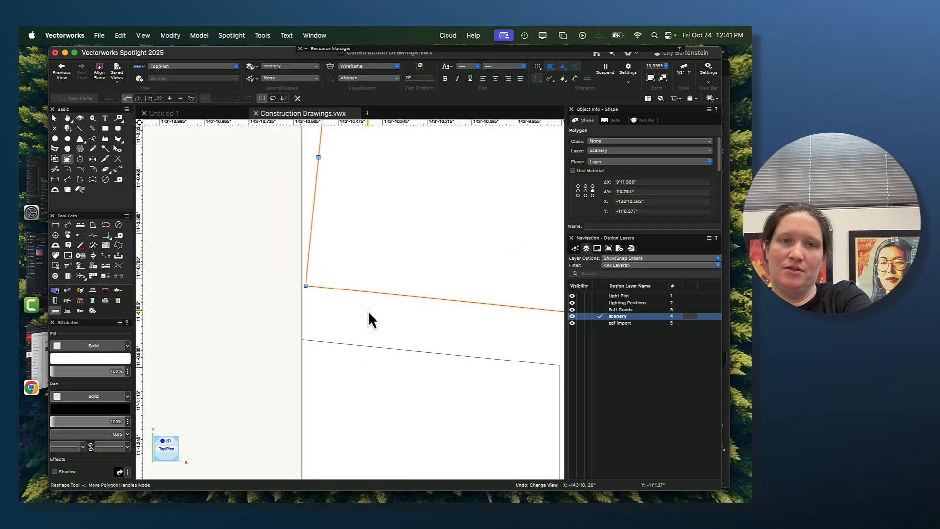
{"action": "key", "text": "super+z"}
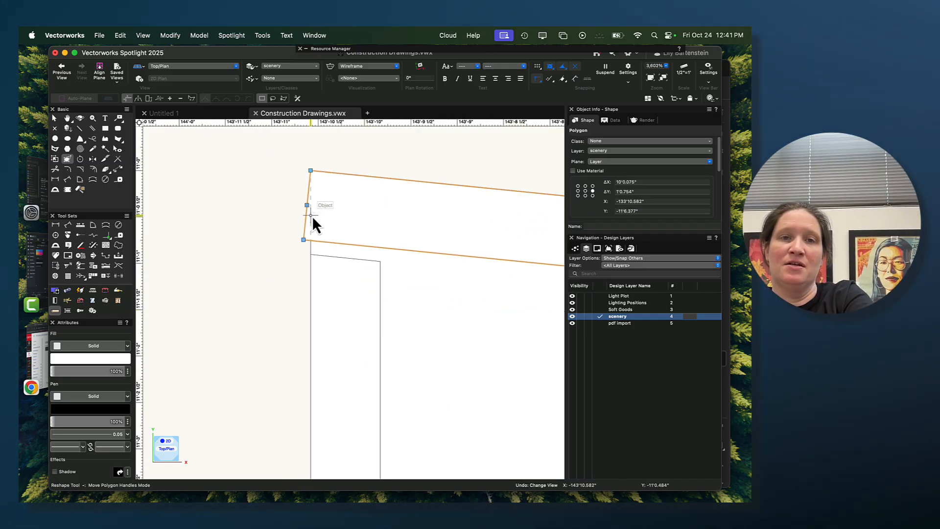
{"action": "scroll", "coordinate": [311, 214], "scroll_direction": "up", "scroll_amount": 4}
{"action": "mouse_move", "coordinate": [302, 193]}
{"action": "left_mouse_down"}
{"action": "mouse_move", "coordinate": [279, 187]}
{"action": "mouse_move", "coordinate": [287, 195]}
{"action": "left_mouse_up"}
{"action": "key", "text": "Escape"}
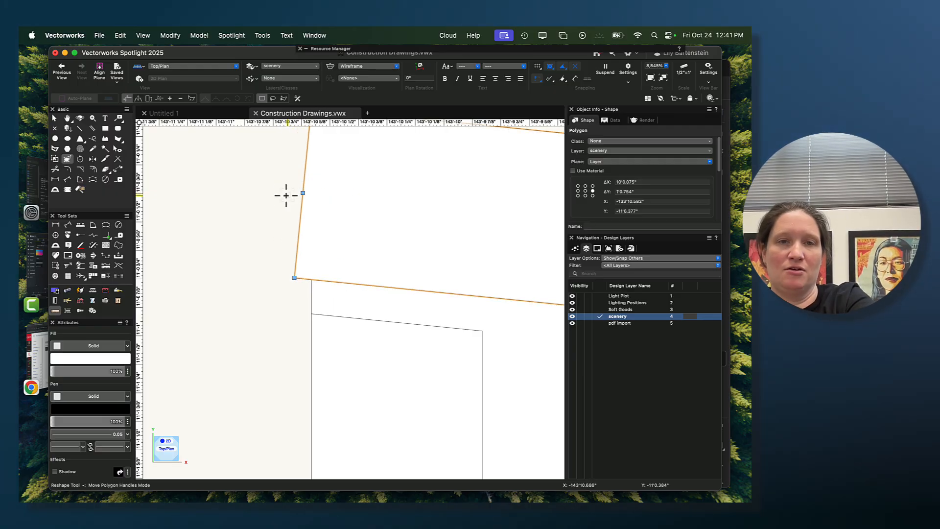
{"action": "left_click", "coordinate": [287, 196]}
{"action": "left_click", "coordinate": [315, 204]}
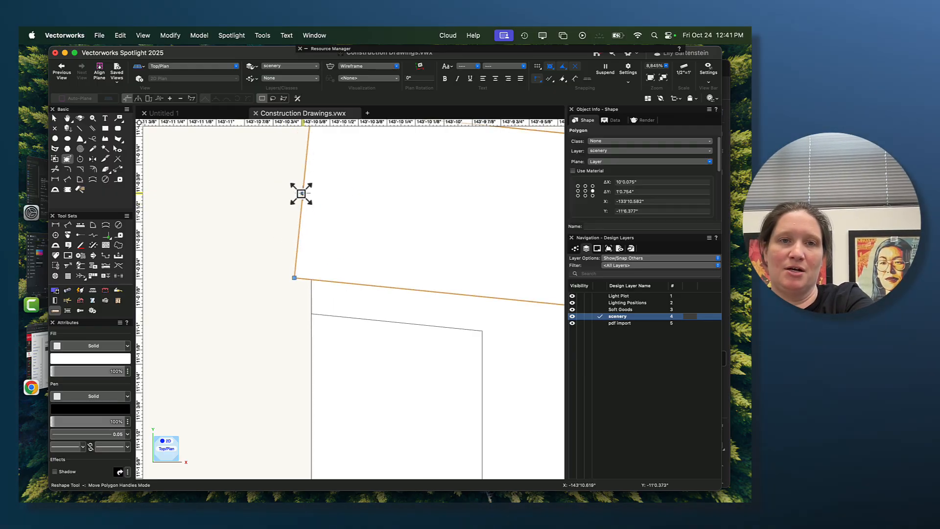
- Stretch the sloped member's left end beyond the wall's left edge, making the member about 10'0.174" across
{"action": "left_click", "coordinate": [54, 118]}
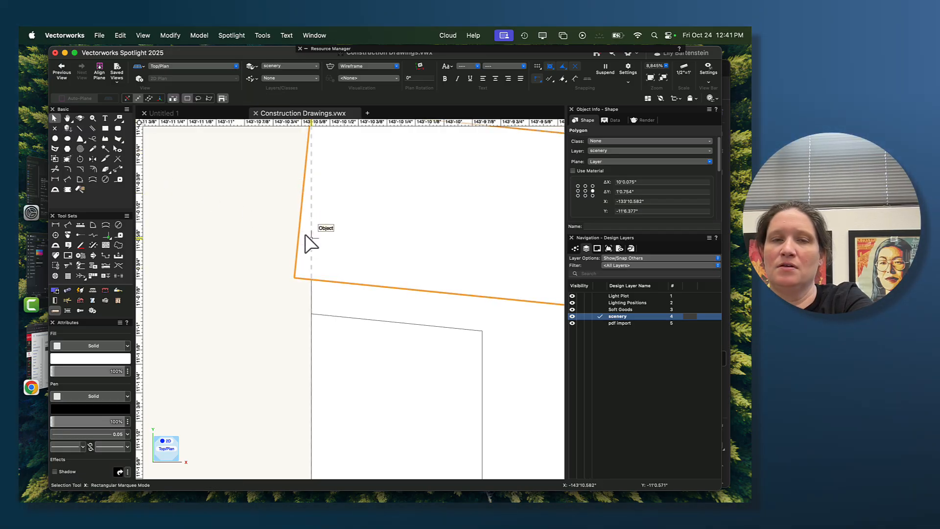
{"action": "scroll", "coordinate": [300, 216], "scroll_direction": "down", "scroll_amount": 3}
{"action": "left_click_drag", "start_coordinate": [296, 153], "coordinate": [284, 151]}
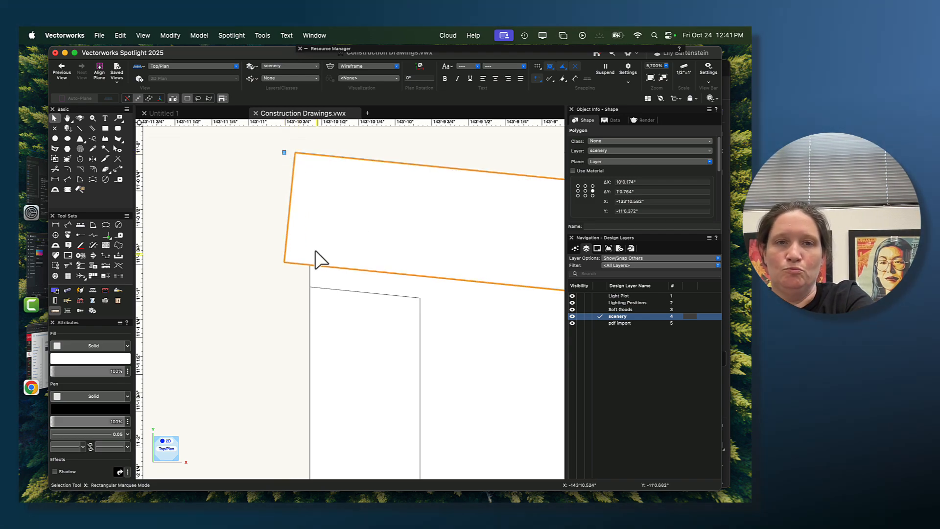
{"action": "scroll", "coordinate": [348, 241], "scroll_direction": "down", "scroll_amount": 5}
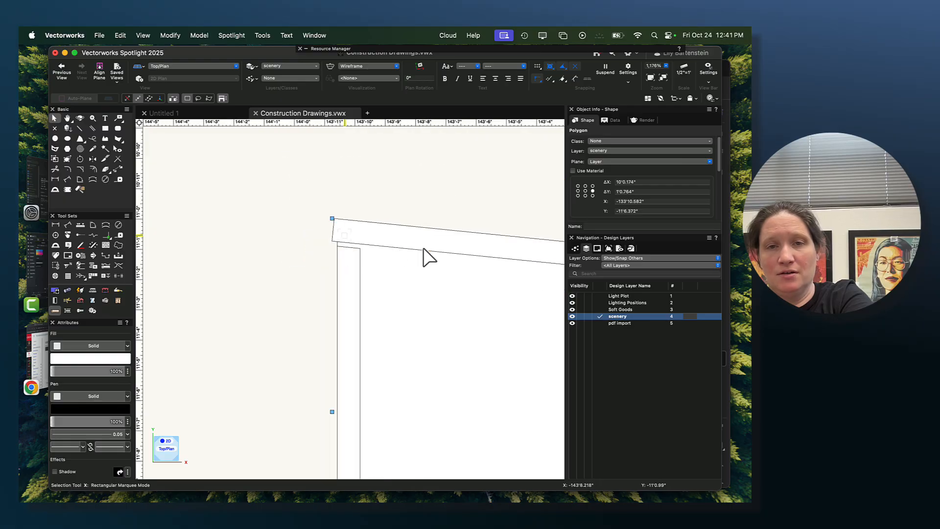
- Examine how the sloped member's two ends sit against the wall's outer edges
{"action": "scroll", "coordinate": [302, 265], "scroll_direction": "down", "scroll_amount": 1}
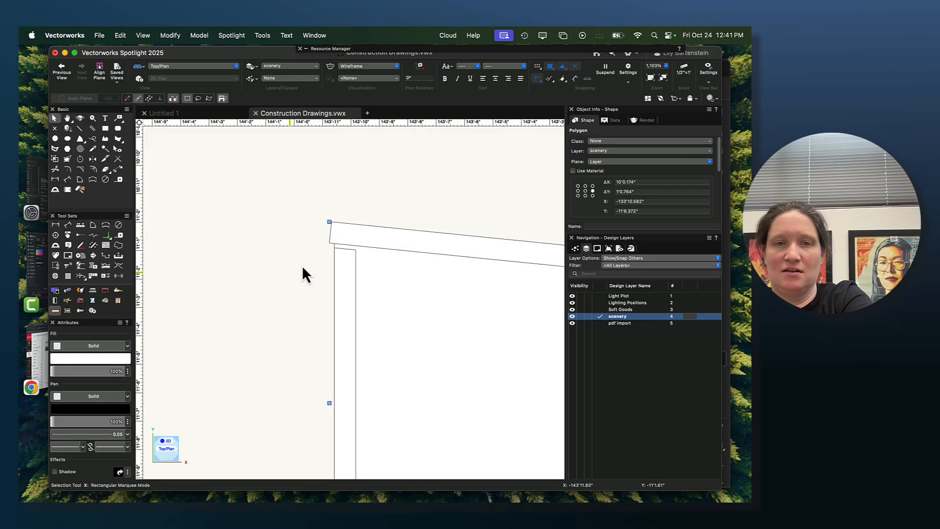
{"action": "scroll", "coordinate": [431, 315], "scroll_direction": "down", "scroll_amount": 4}
{"action": "middle_click_drag", "start_coordinate": [453, 330], "coordinate": [257, 285]}
{"action": "scroll", "coordinate": [337, 303], "scroll_direction": "down", "scroll_amount": 3}
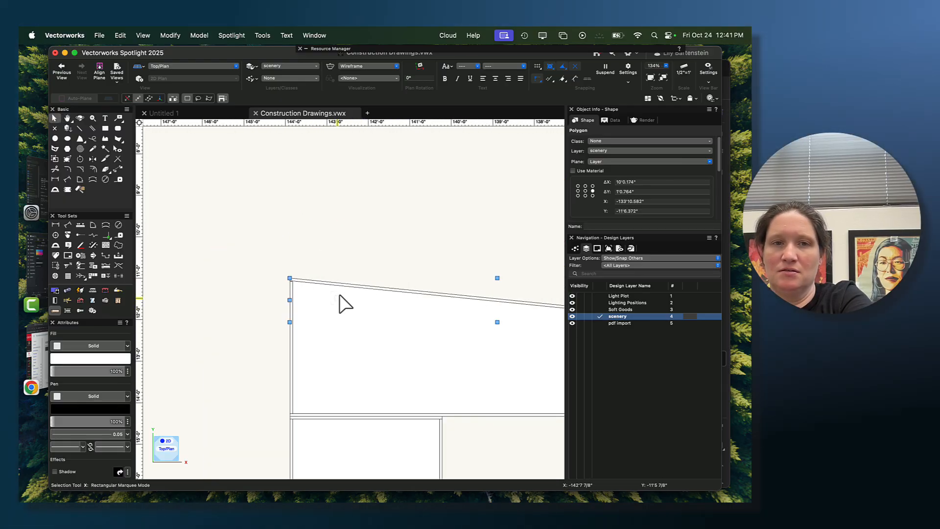
{"action": "scroll", "coordinate": [325, 307], "scroll_direction": "up", "scroll_amount": 10}
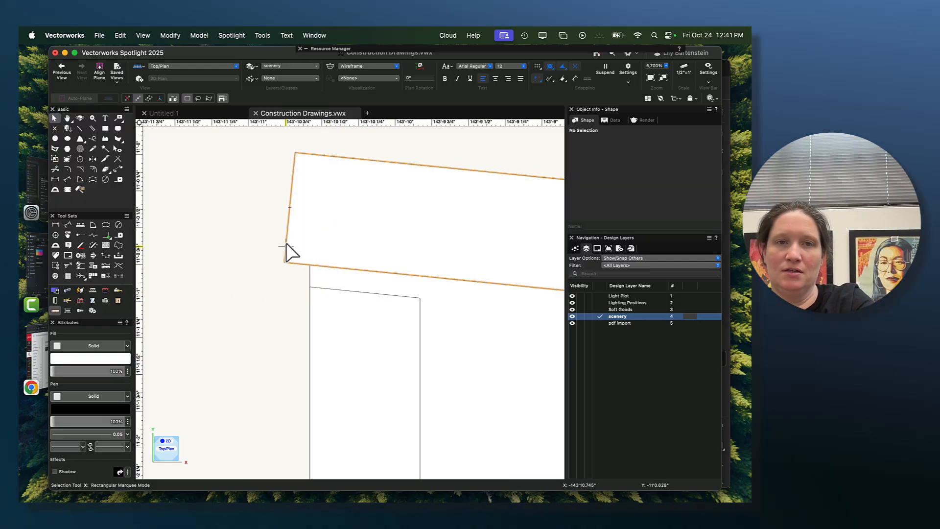
{"action": "scroll", "coordinate": [406, 323], "scroll_direction": "down", "scroll_amount": 10}
{"action": "middle_click_drag", "start_coordinate": [470, 243], "coordinate": [224, 189]}
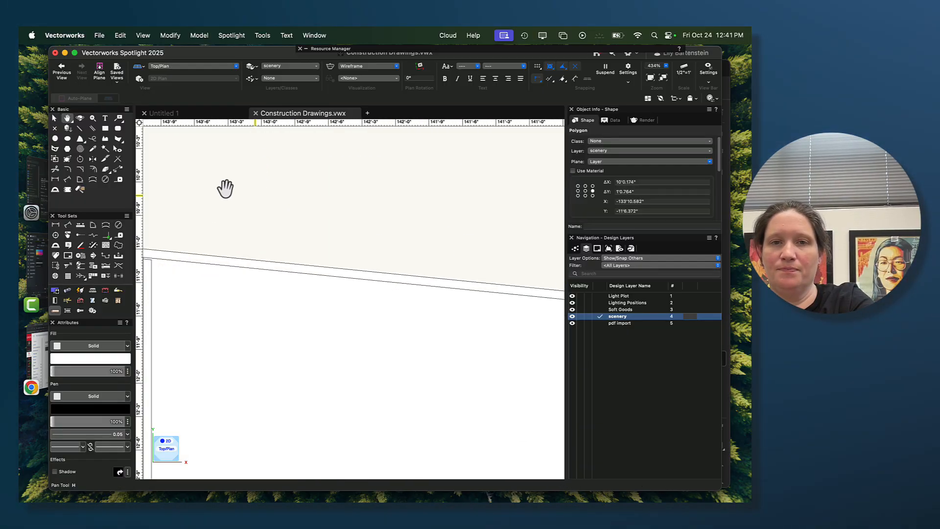
{"action": "scroll", "coordinate": [422, 225], "scroll_direction": "down", "scroll_amount": 5}
{"action": "middle_click_drag", "start_coordinate": [509, 222], "coordinate": [353, 220]}
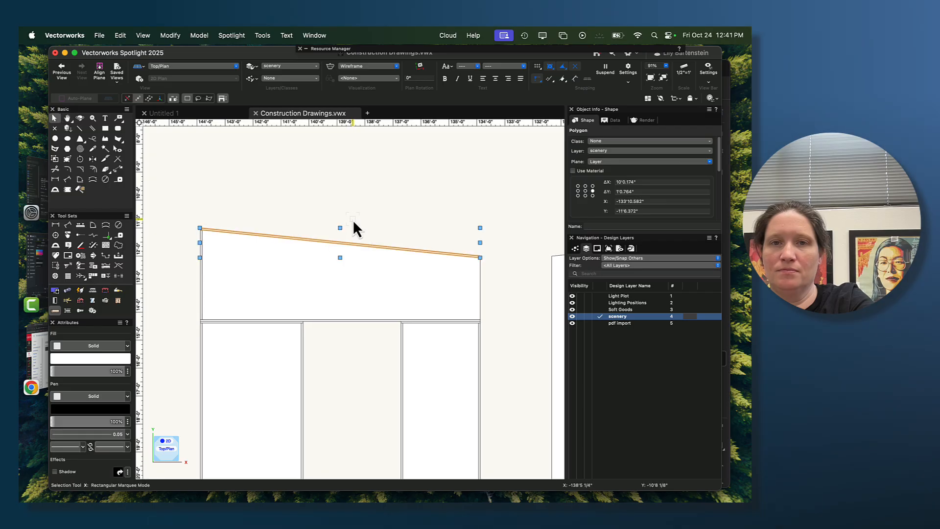
- Draw a rectangle about 0.7" by 1.35" over the sloped member's overhanging left end, its inner side aligned with the wall's left edge
{"action": "scroll", "coordinate": [223, 222], "scroll_direction": "up", "scroll_amount": 10}
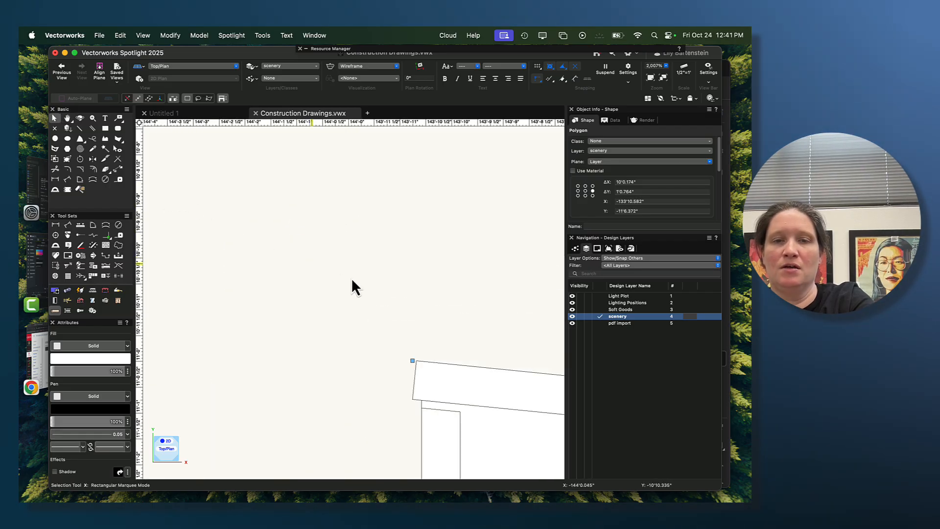
{"action": "middle_click_drag", "start_coordinate": [422, 321], "coordinate": [306, 262]}
{"action": "scroll", "coordinate": [289, 279], "scroll_direction": "up", "scroll_amount": 3}
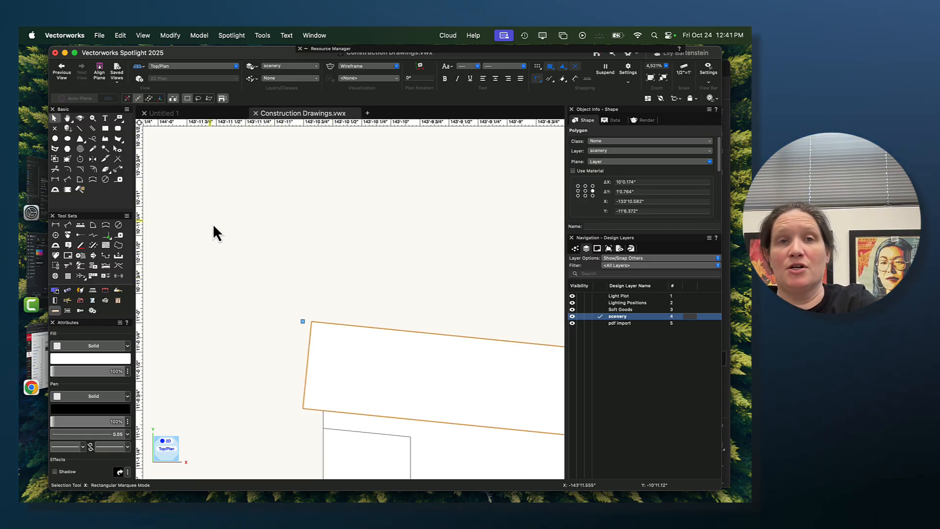
{"action": "left_click", "coordinate": [106, 129]}
{"action": "middle_click_drag", "start_coordinate": [230, 319], "coordinate": [223, 204]}
{"action": "left_click", "coordinate": [316, 343]}
{"action": "left_click", "coordinate": [316, 185]}
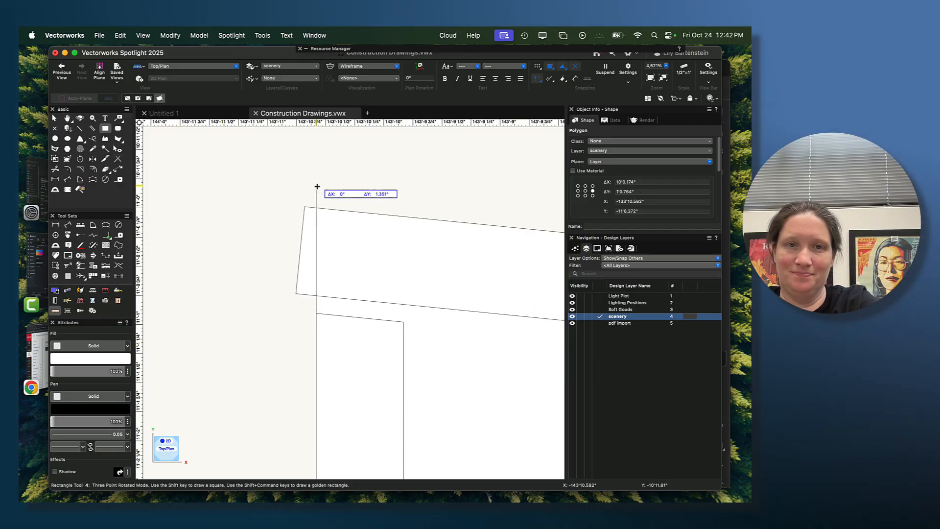
{"action": "left_click", "coordinate": [236, 181]}
- Clip the sloped member with the overlapping rectangle using Clip Surface, and delete the rectangle
{"action": "key", "text": "x"}
{"action": "left_click", "coordinate": [367, 237], "text": "shift"}
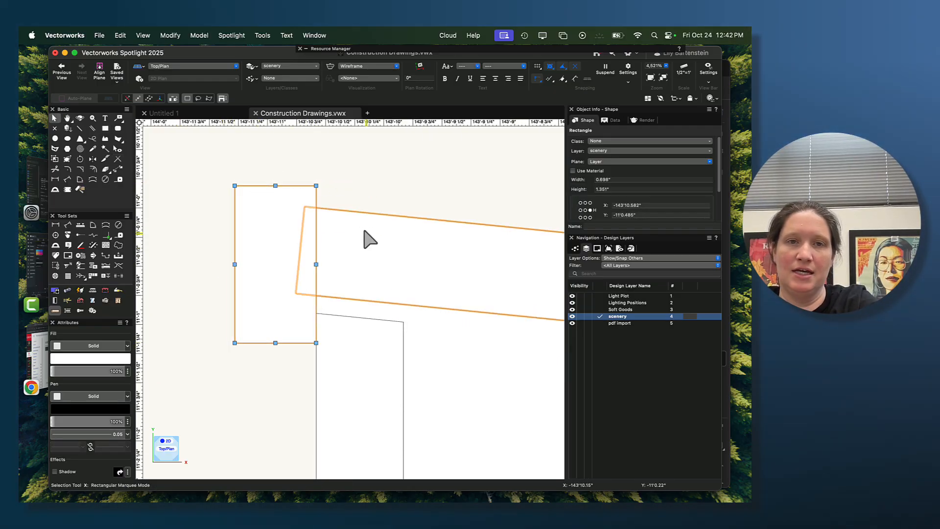
{"action": "left_click", "coordinate": [178, 34]}
{"action": "left_click", "coordinate": [198, 195]}
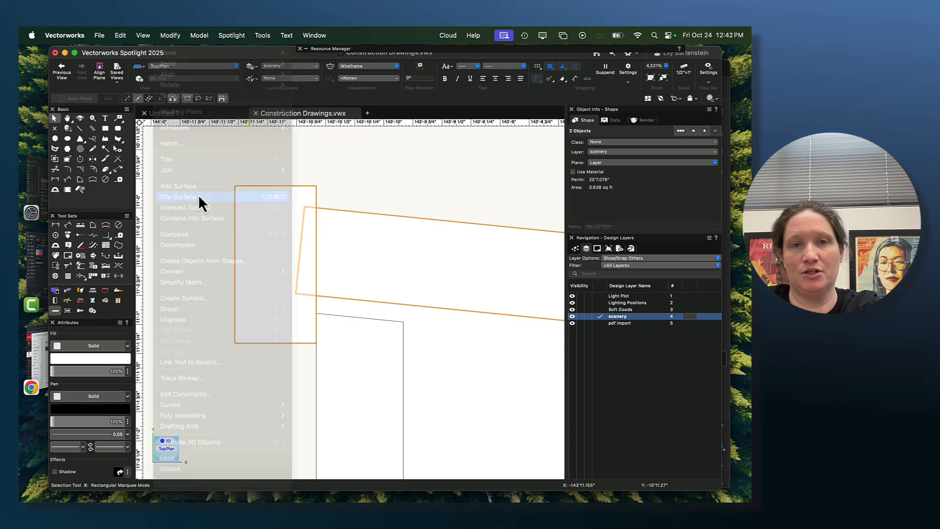
{"action": "key", "text": "Delete"}
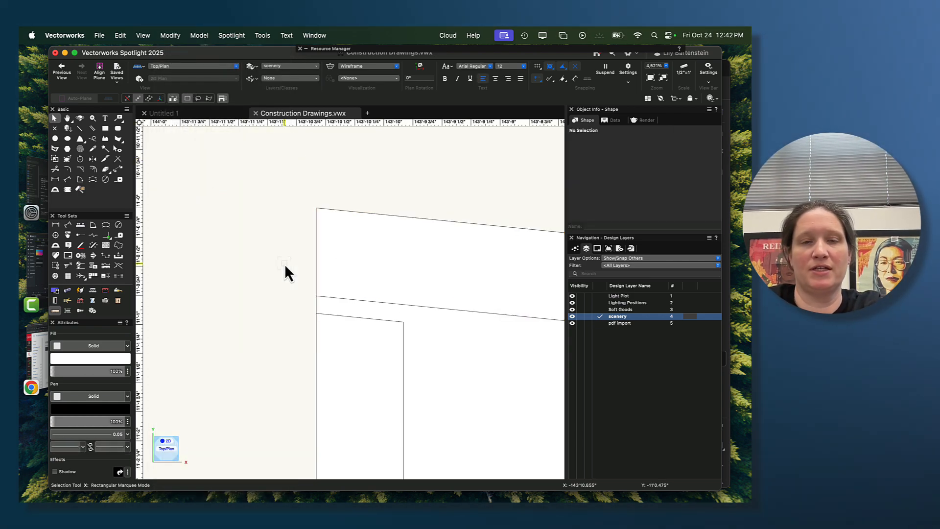
- Reshape the header's left vertical member so its slanted top meets the sloped member's underside, making it about 3'2.5" tall
{"action": "left_click", "coordinate": [359, 321]}
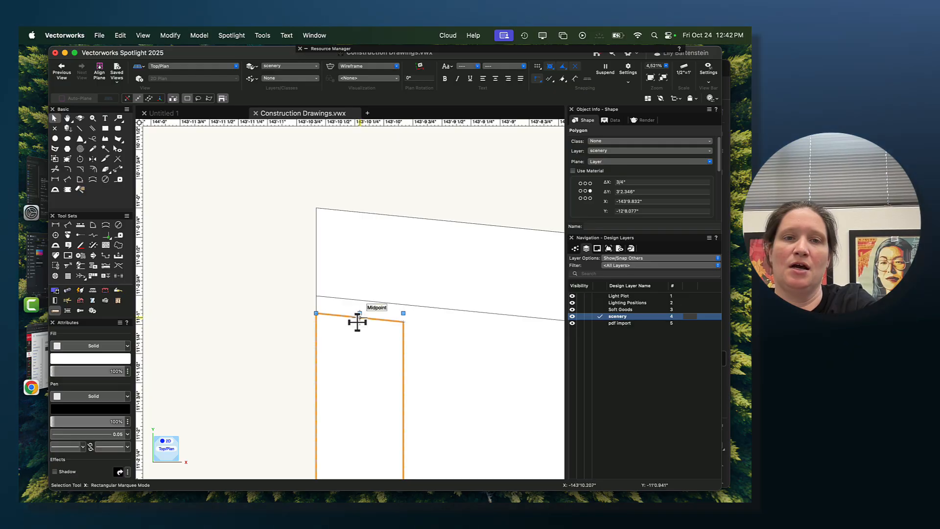
{"action": "scroll", "coordinate": [357, 322], "scroll_direction": "up", "scroll_amount": 2}
{"action": "key", "text": "shift+r"}
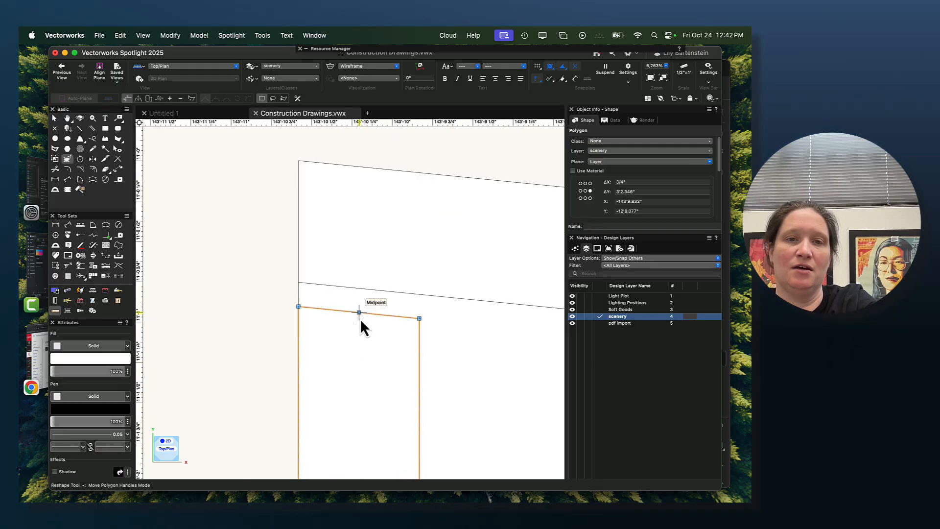
{"action": "left_click_drag", "start_coordinate": [359, 312], "coordinate": [359, 290]}
- Look over the header framing along its full length, from the left vertical member to the open right end
{"action": "scroll", "coordinate": [374, 316], "scroll_direction": "down", "scroll_amount": 10}
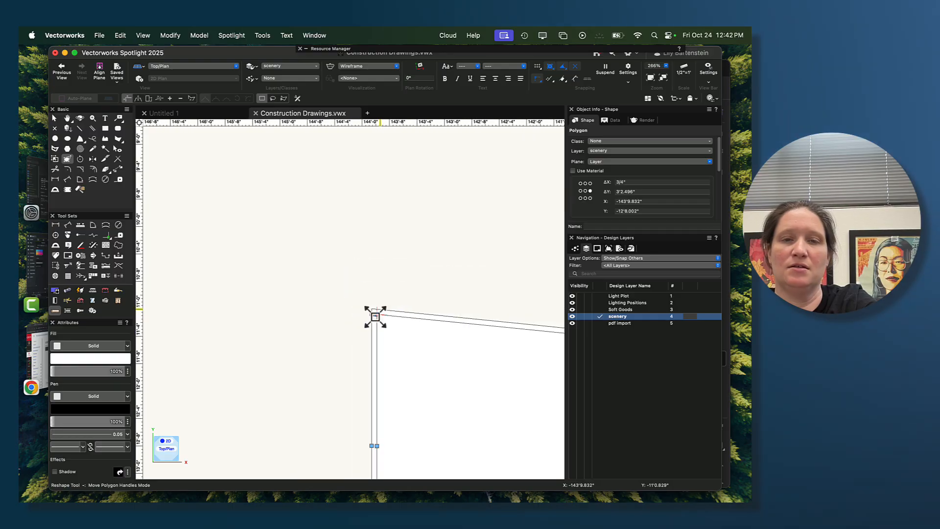
{"action": "middle_click_drag", "start_coordinate": [437, 352], "coordinate": [392, 260]}
{"action": "scroll", "coordinate": [391, 260], "scroll_direction": "down", "scroll_amount": 2}
{"action": "middle_click_drag", "start_coordinate": [449, 301], "coordinate": [311, 286]}
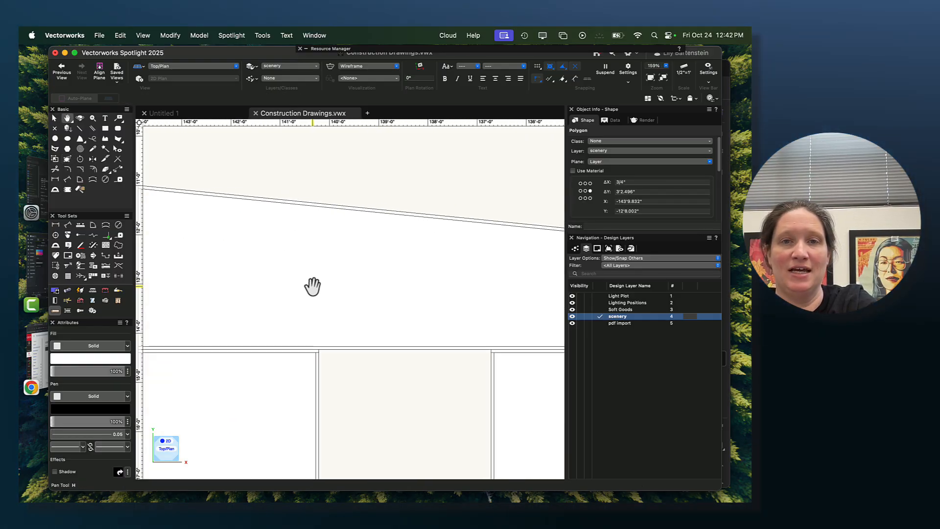
{"action": "middle_click_drag", "start_coordinate": [484, 277], "coordinate": [517, 268]}
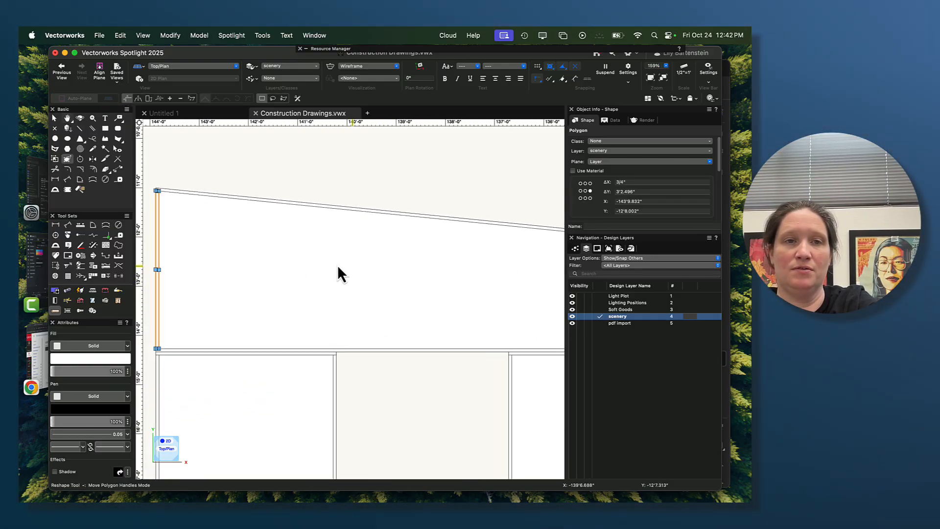
{"action": "middle_click_drag", "start_coordinate": [497, 316], "coordinate": [330, 311]}
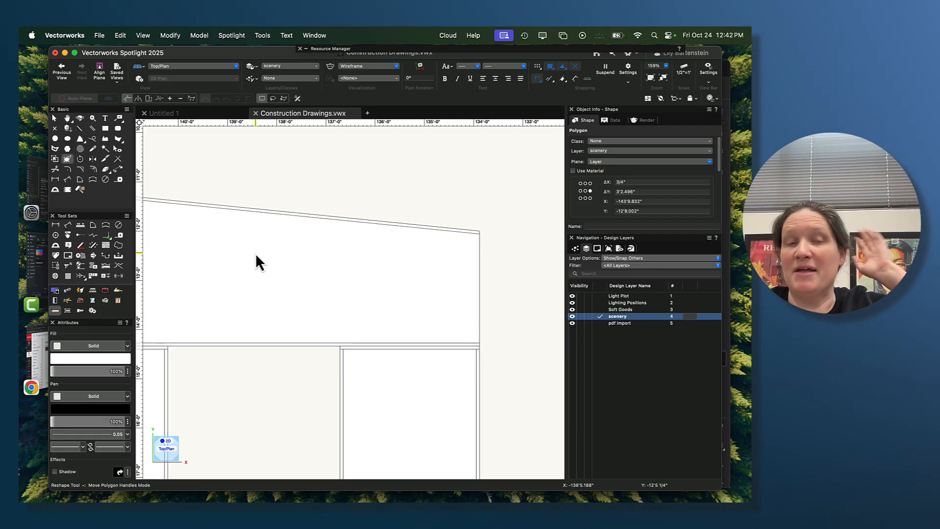
{"action": "middle_click_drag", "start_coordinate": [256, 279], "coordinate": [363, 263]}
{"action": "scroll", "coordinate": [357, 279], "scroll_direction": "down", "scroll_amount": 2}
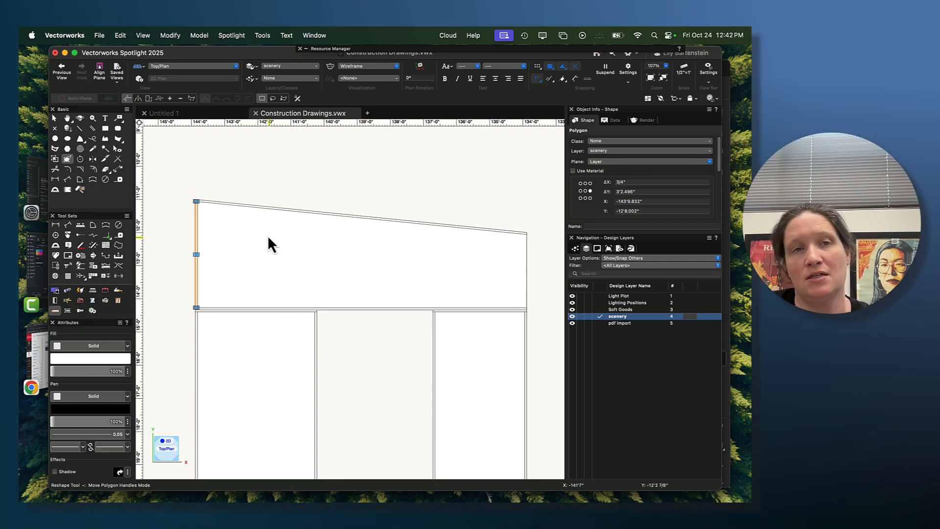
- Create a linear duplicate array of the header's left vertical member with 4 duplicates at a Y offset of 2'
{"action": "left_click", "coordinate": [122, 34]}
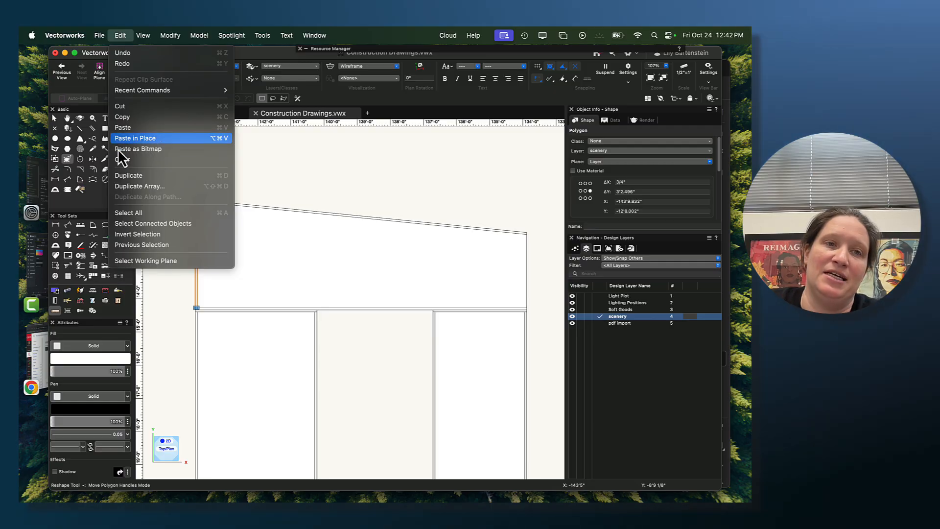
{"action": "left_click", "coordinate": [142, 185]}
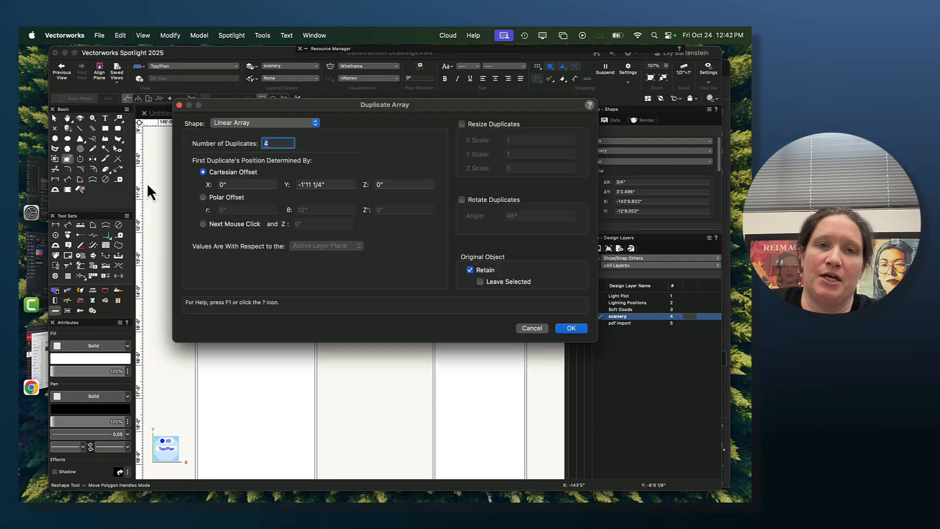
{"action": "left_click", "coordinate": [338, 185]}
{"action": "key", "text": "BackSpace"}
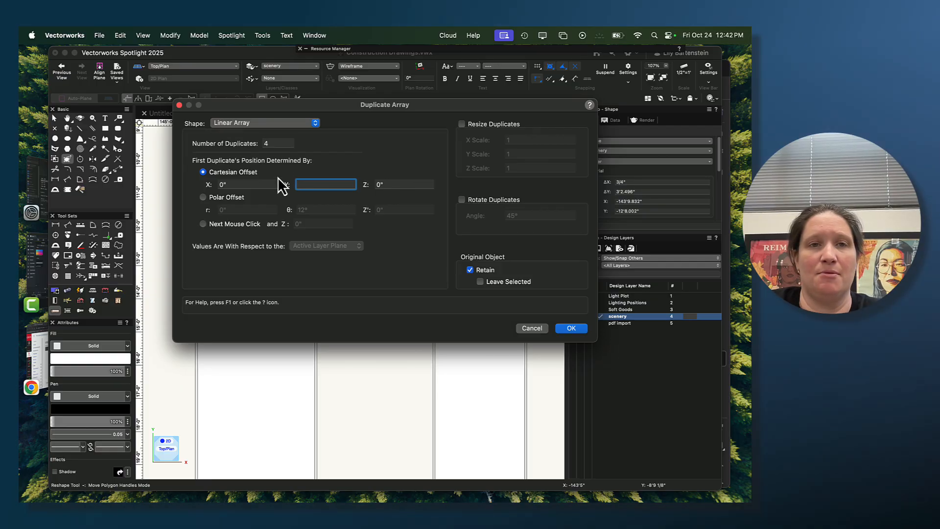
{"action": "left_click", "coordinate": [260, 123]}
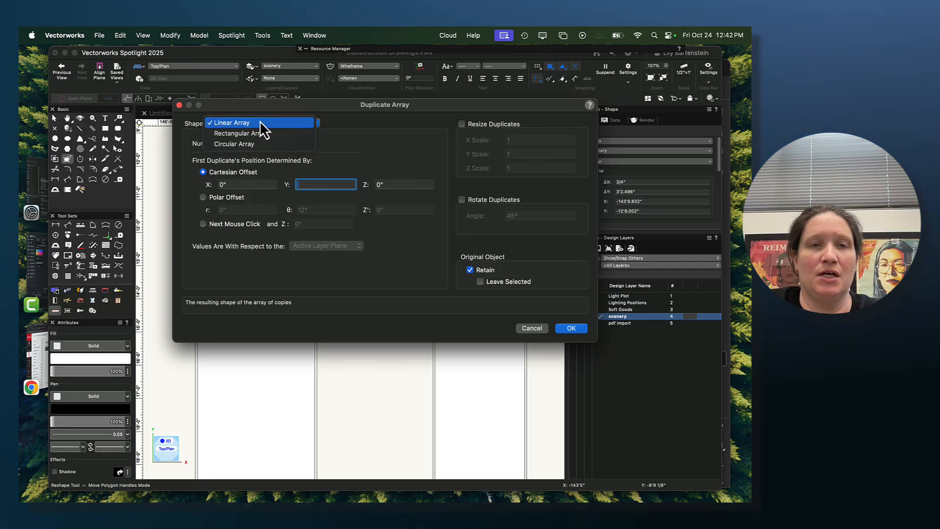
{"action": "left_click", "coordinate": [262, 125]}
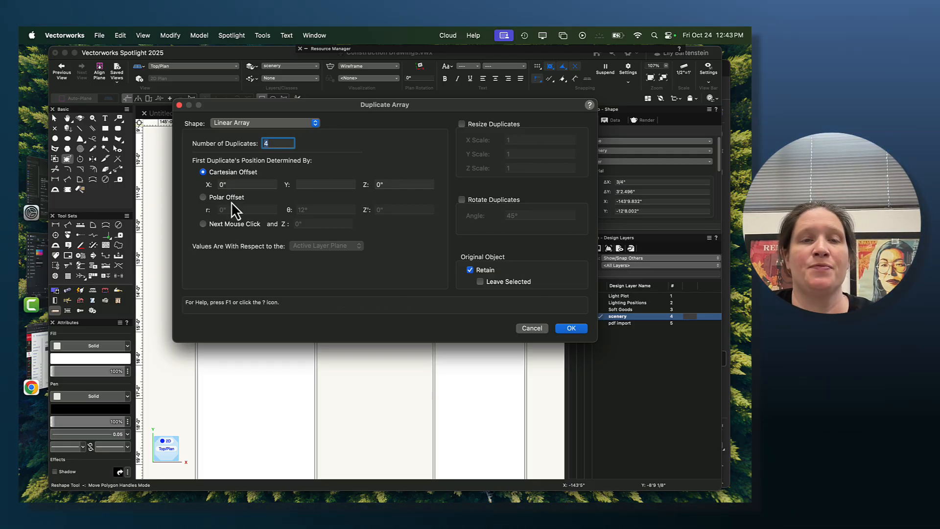
{"action": "left_click", "coordinate": [315, 185]}
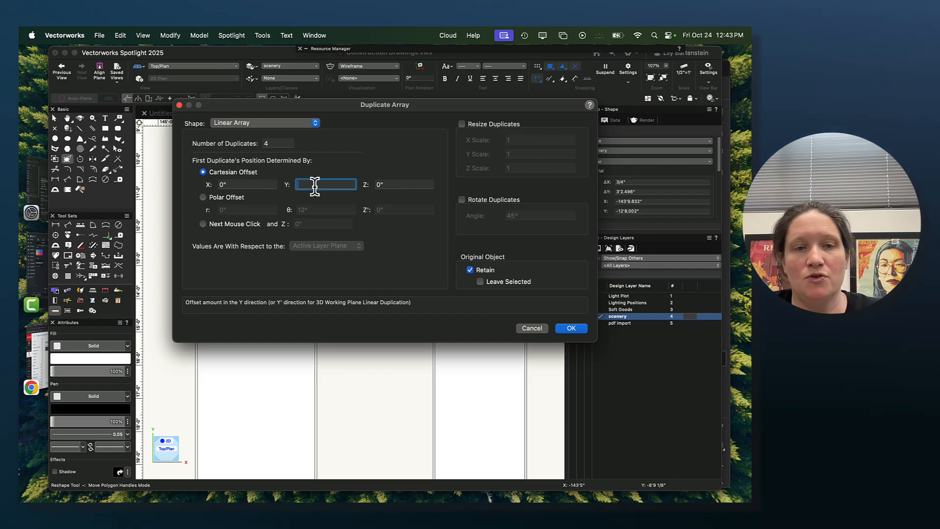
{"action": "type", "text": "2'"}
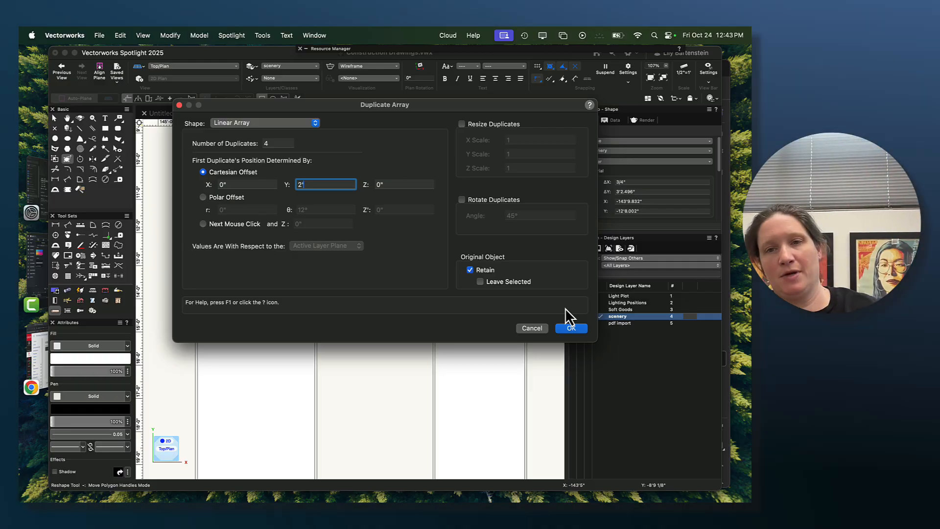
{"action": "left_click", "coordinate": [571, 327]}
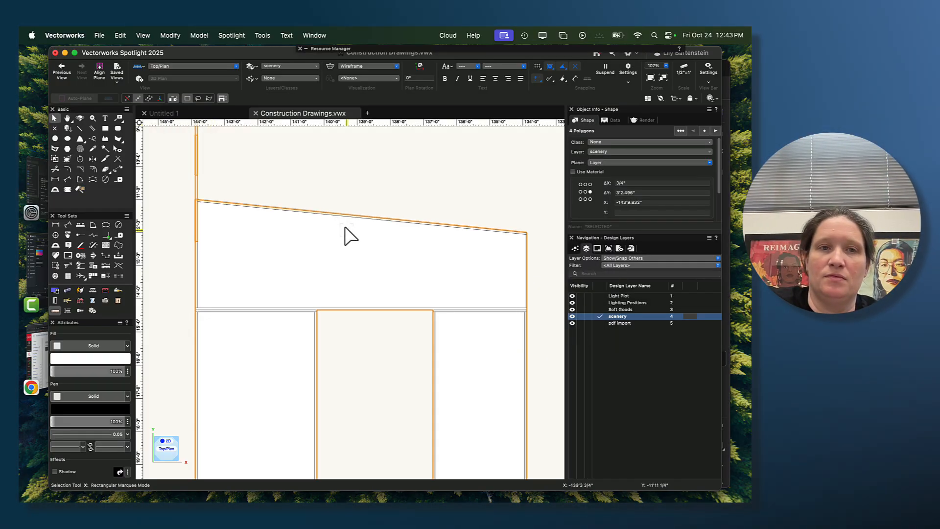
- Undo the duplicate array of the header's left vertical member
{"action": "scroll", "coordinate": [349, 227], "scroll_direction": "down", "scroll_amount": 2}
{"action": "middle_click_drag", "start_coordinate": [388, 226], "coordinate": [382, 294]}
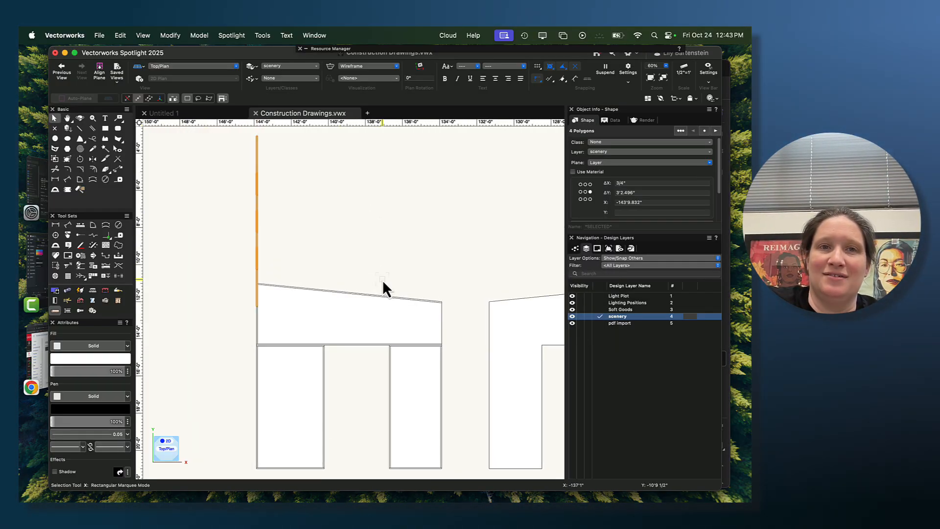
{"action": "scroll", "coordinate": [383, 281], "scroll_direction": "down", "scroll_amount": 3}
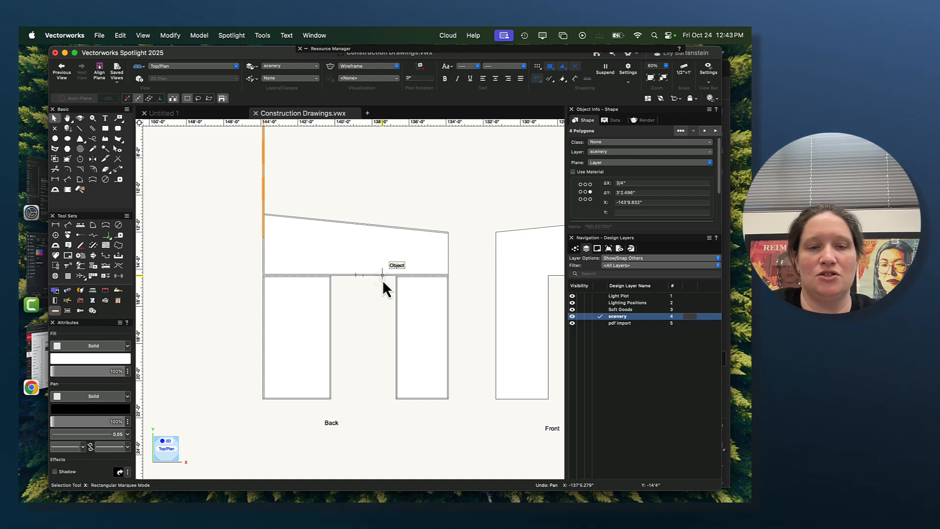
{"action": "key", "text": "super+z"}
{"action": "key", "text": "super+z"}
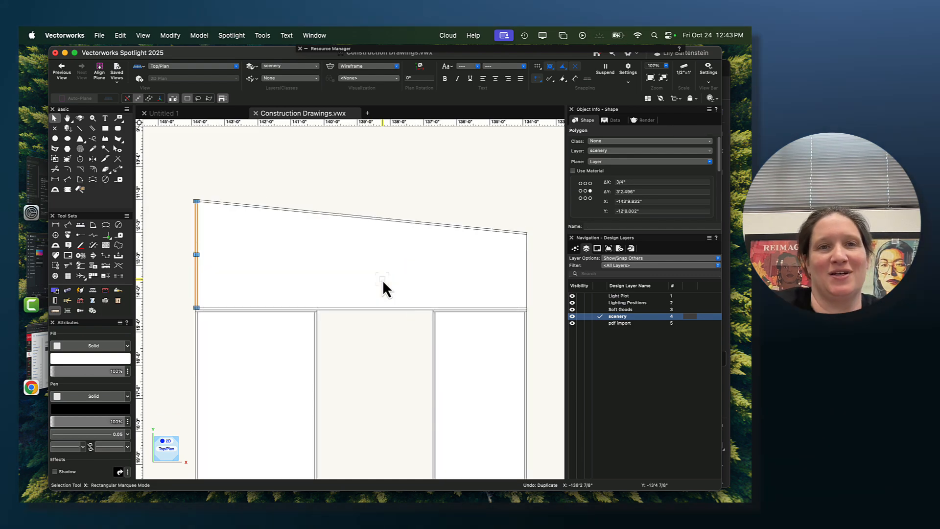
- Create a linear duplicate array of the header's left vertical member with 4 duplicates at an X offset of 2' and Y offset of 0"
{"action": "left_click", "coordinate": [100, 35]}
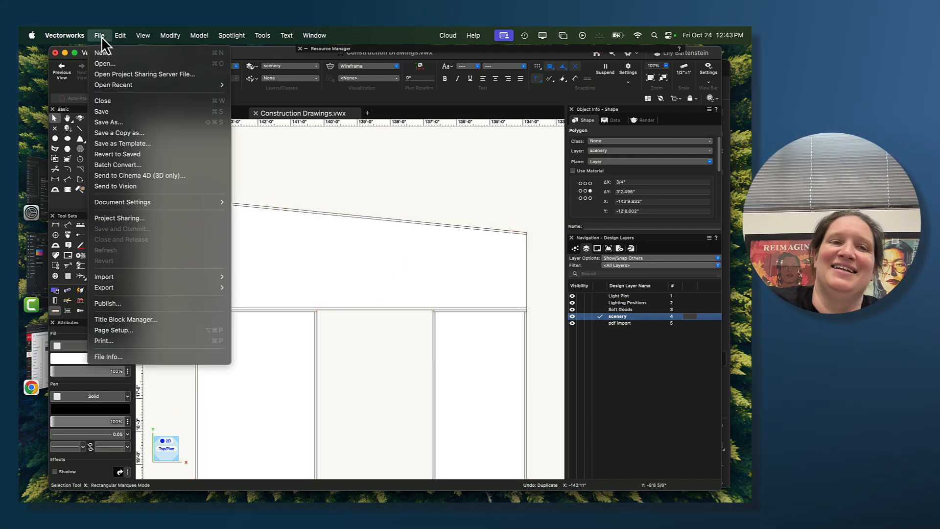
{"action": "mouse_move", "coordinate": [122, 38]}
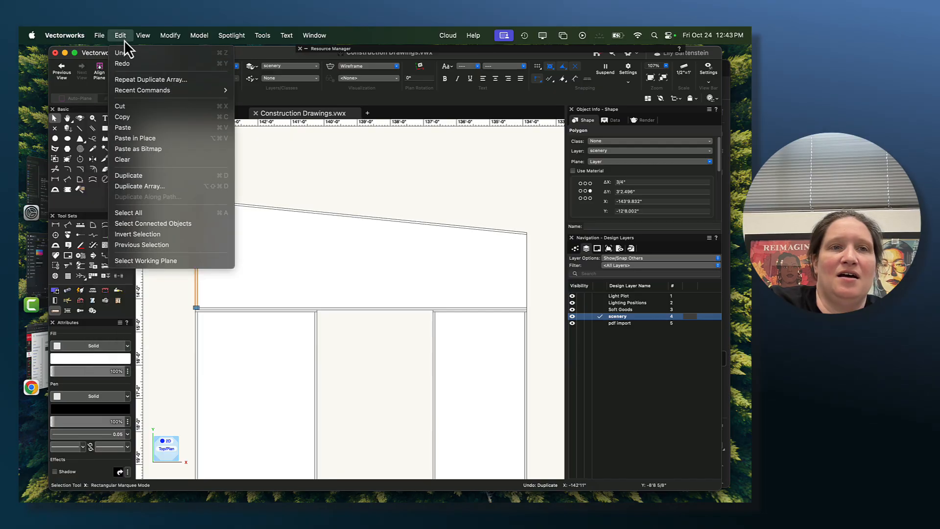
{"action": "left_click", "coordinate": [147, 186]}
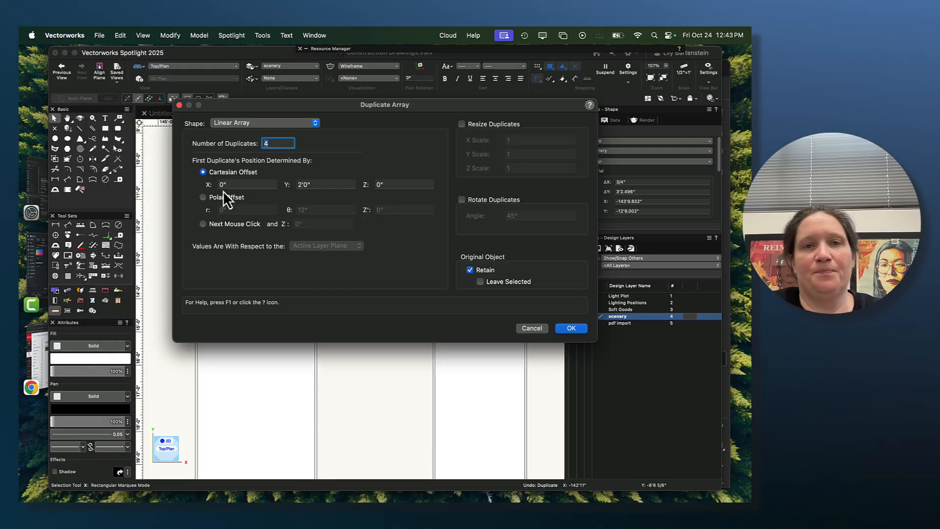
{"action": "double_click", "coordinate": [327, 189]}
{"action": "key", "text": "BackSpace"}
{"action": "double_click", "coordinate": [248, 185]}
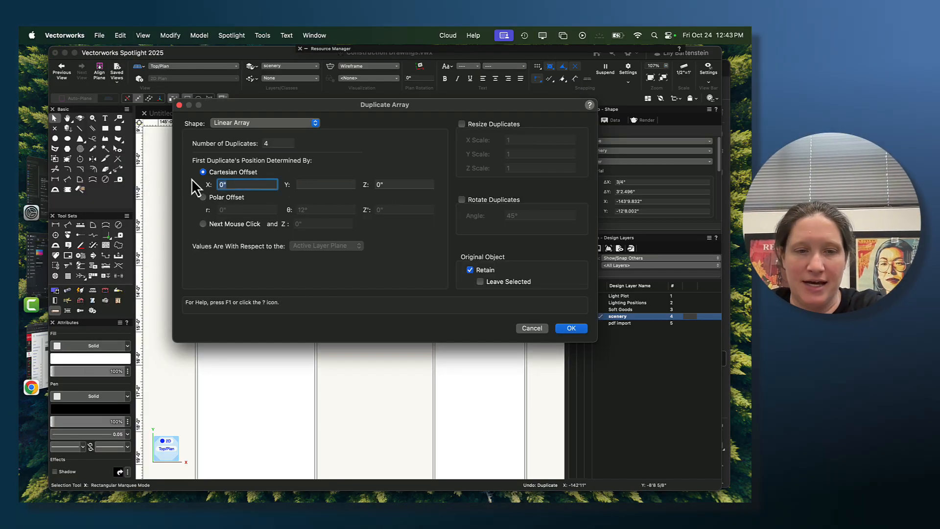
{"action": "type", "text": "2'"}
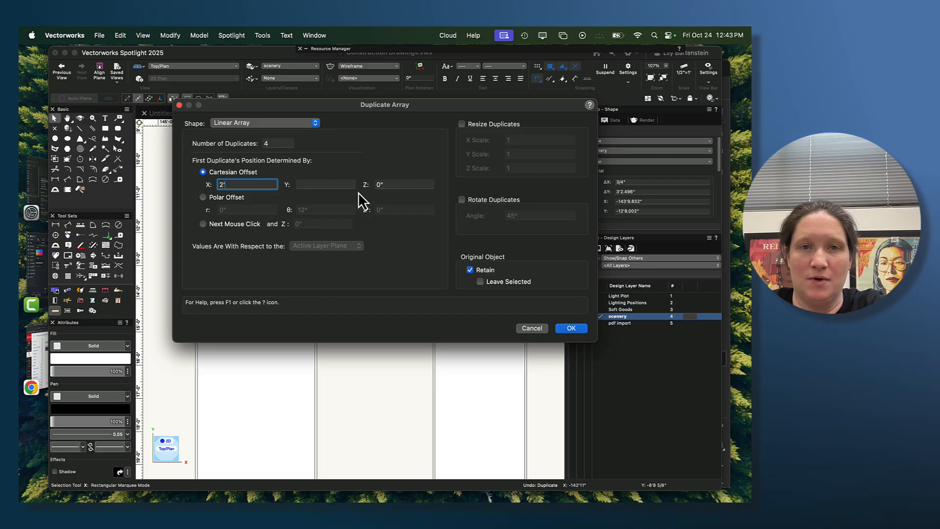
{"action": "left_click", "coordinate": [342, 184]}
{"action": "type", "text": "0"}
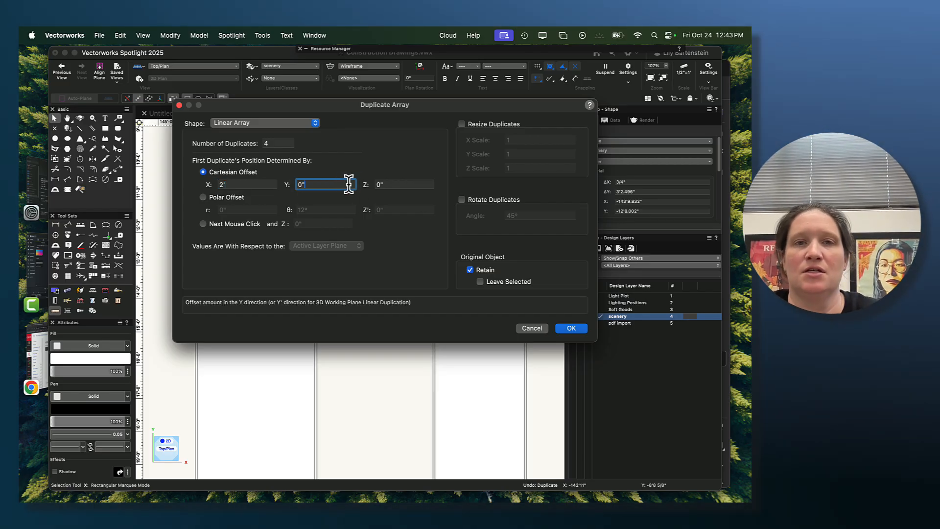
{"action": "left_click", "coordinate": [576, 328]}
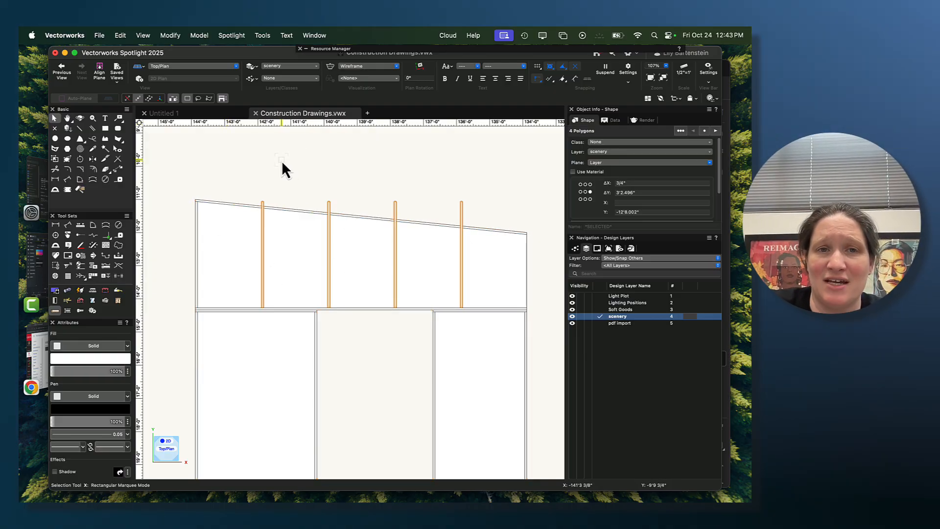
- Examine where the duplicated vertical members cross the header's sloped top member, and look over the whole back view of the wall
{"action": "scroll", "coordinate": [278, 184], "scroll_direction": "up", "scroll_amount": 3}
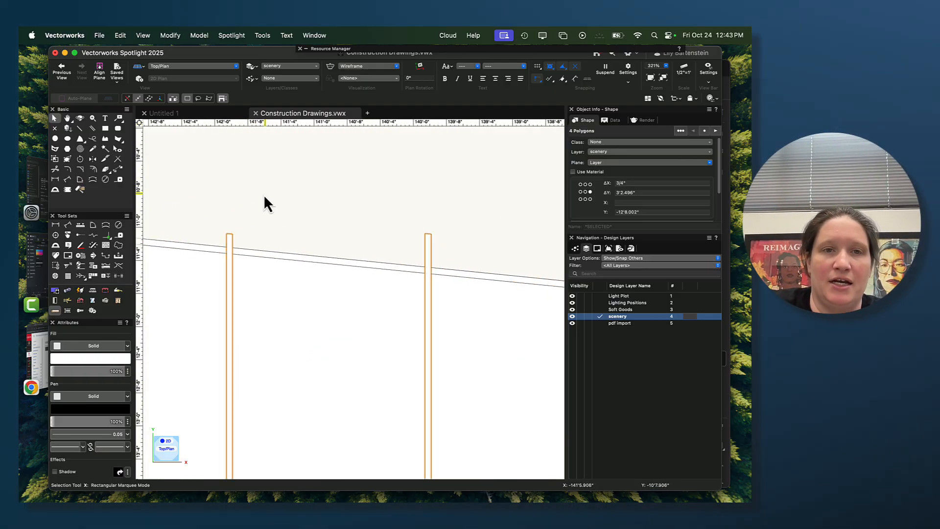
{"action": "left_click", "coordinate": [380, 208]}
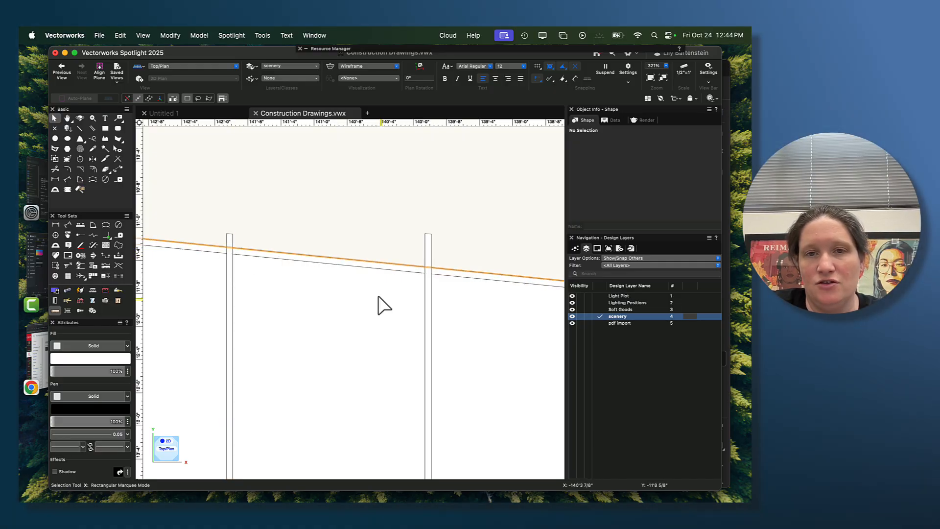
{"action": "scroll", "coordinate": [377, 304], "scroll_direction": "down", "scroll_amount": 5}
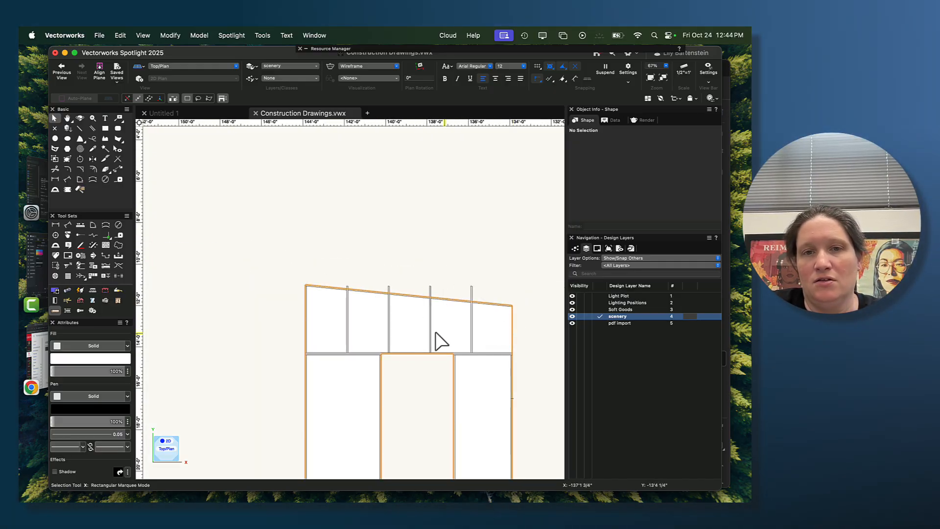
{"action": "middle_click_drag", "start_coordinate": [364, 333], "coordinate": [308, 235]}
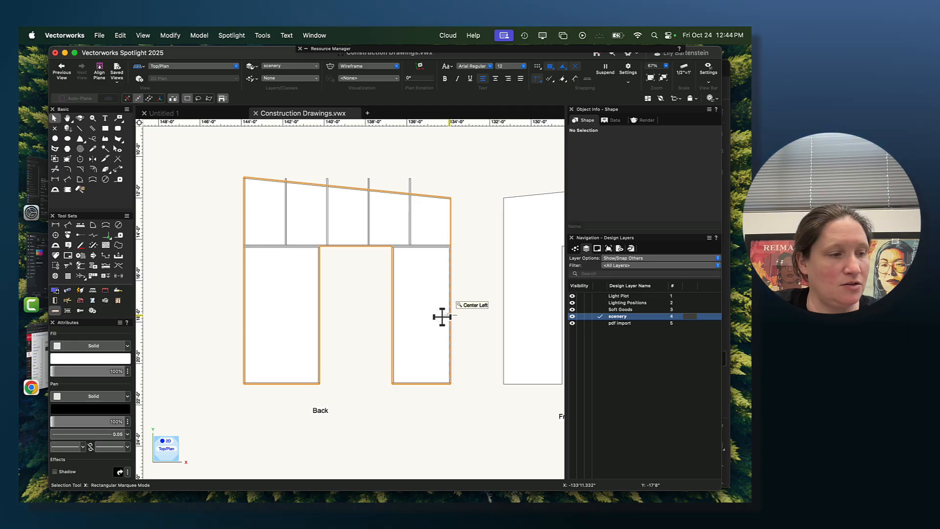
{"action": "scroll", "coordinate": [371, 235], "scroll_direction": "up", "scroll_amount": 4}
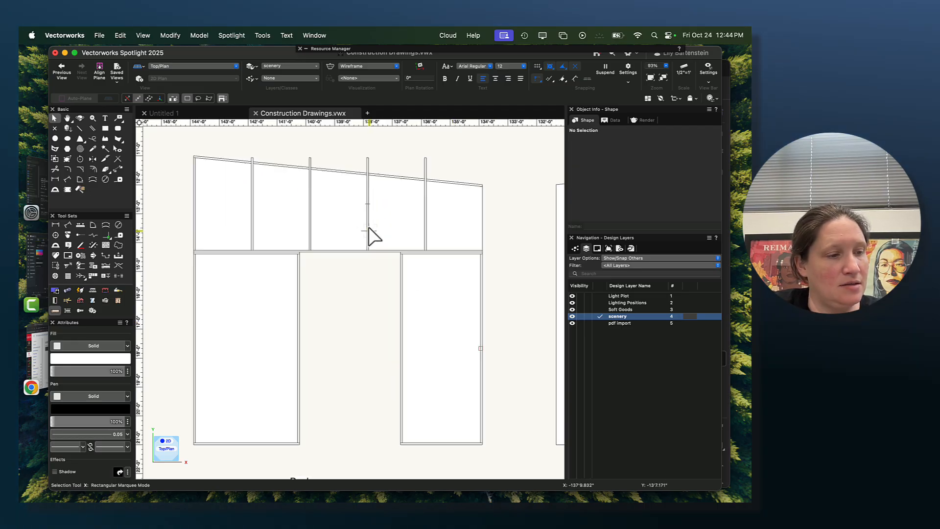
{"action": "scroll", "coordinate": [372, 235], "scroll_direction": "up", "scroll_amount": 2}
{"action": "middle_click_drag", "start_coordinate": [369, 237], "coordinate": [382, 317]}
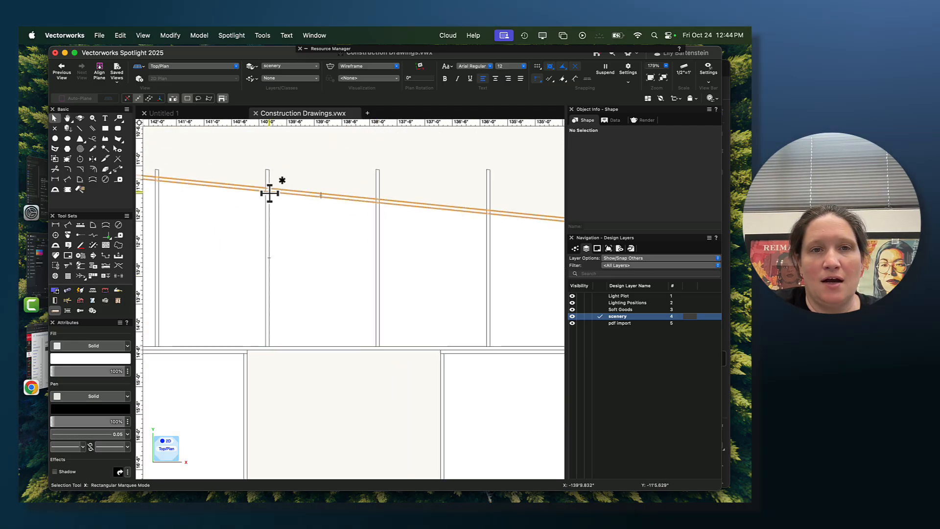
{"action": "middle_click_drag", "start_coordinate": [252, 240], "coordinate": [354, 246]}
{"action": "scroll", "coordinate": [362, 257], "scroll_direction": "down", "scroll_amount": 5}
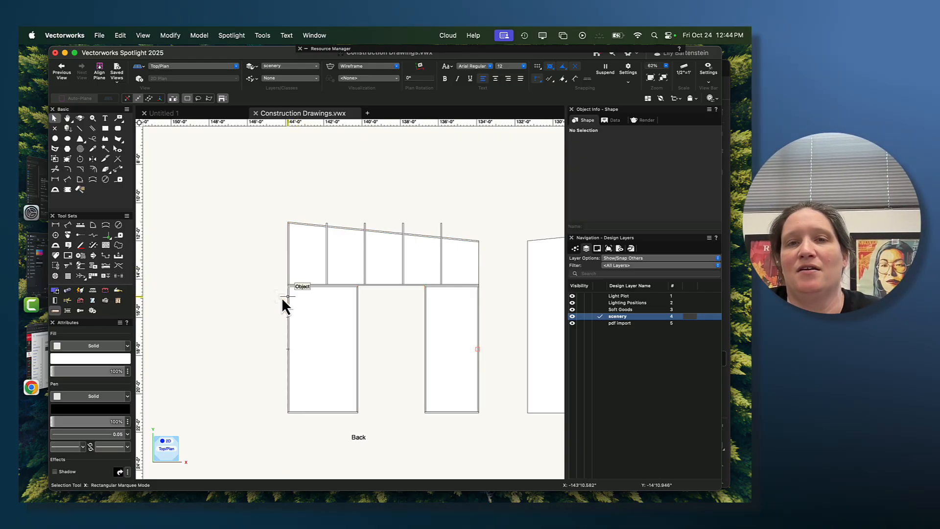
{"action": "middle_click_drag", "start_coordinate": [241, 272], "coordinate": [204, 242]}
{"action": "scroll", "coordinate": [205, 243], "scroll_direction": "down", "scroll_amount": 1}
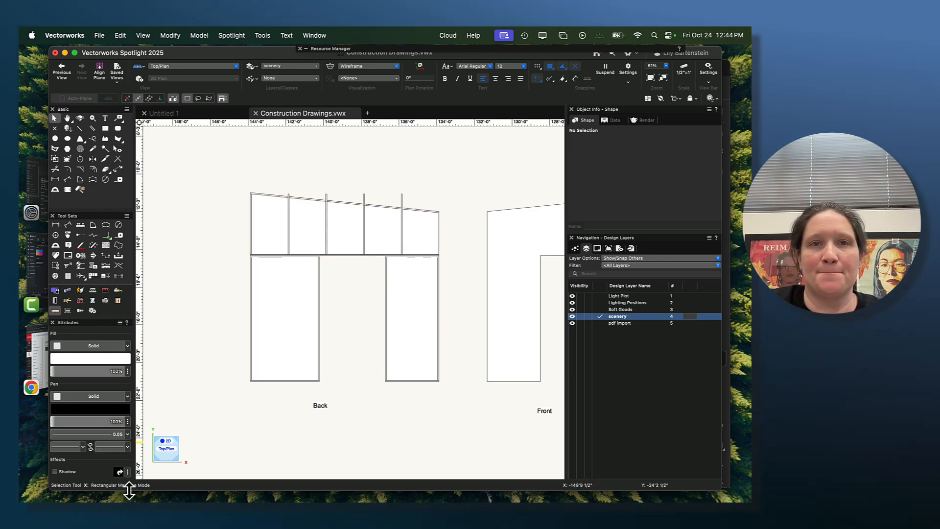
{"action": "mouse_move", "coordinate": [189, 489]}
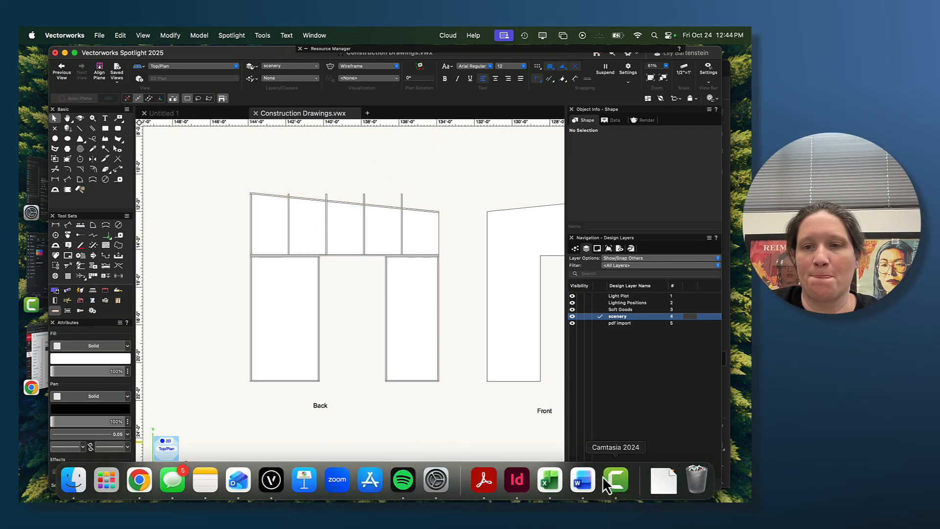
{"action": "left_click", "coordinate": [613, 482]}
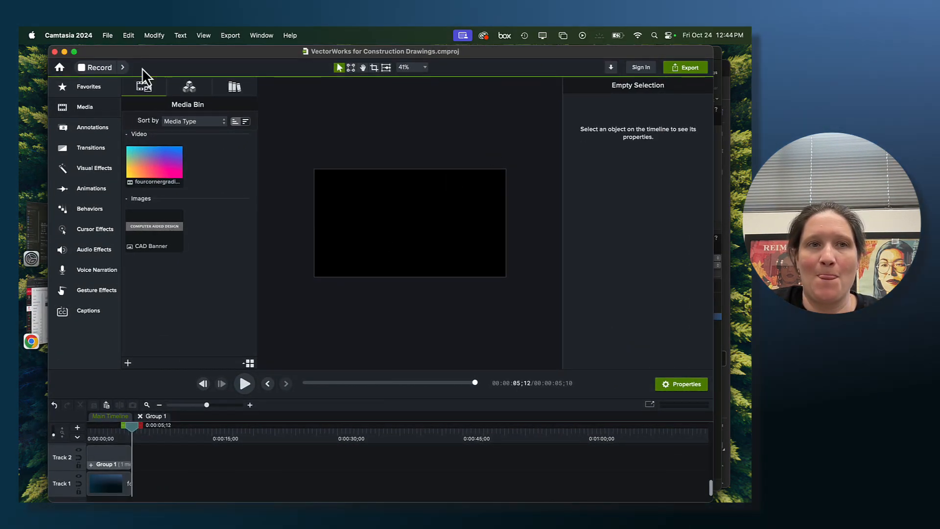